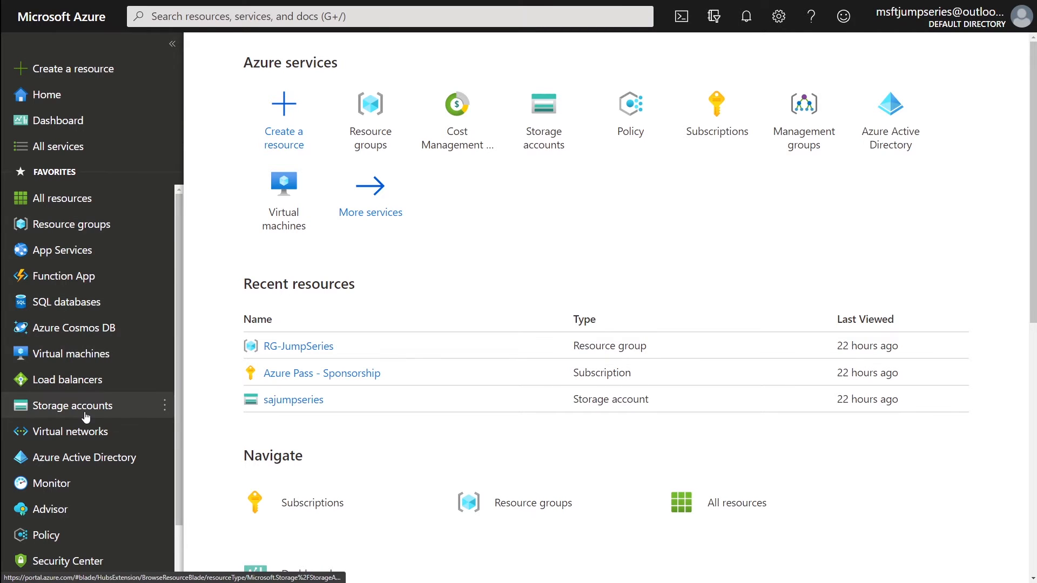
- Open a new storage account form under Azure Pass - Sponsorship and resource group RG-JumpSeries
left_click(52, 411)
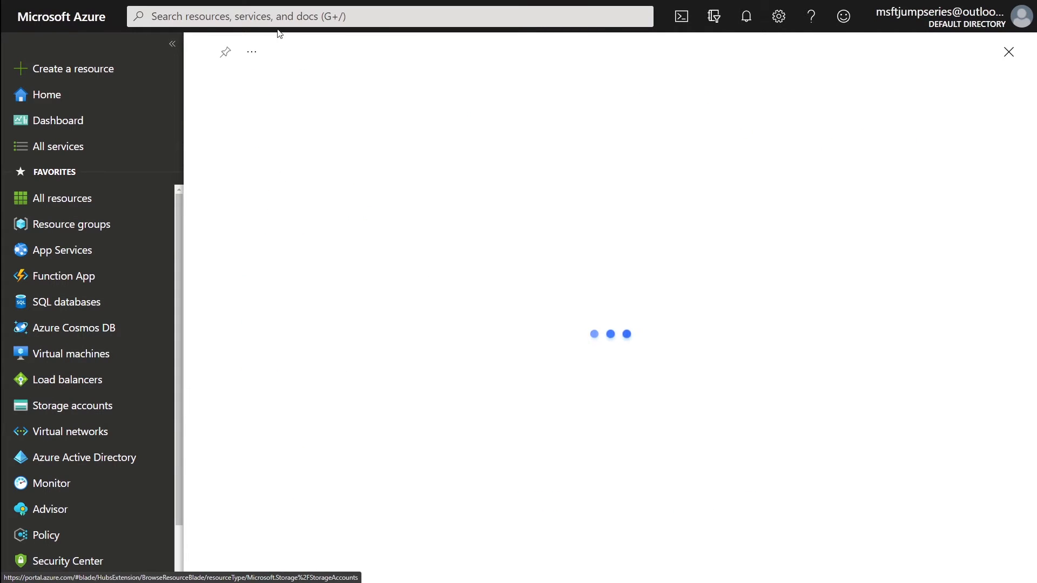
left_click(236, 124)
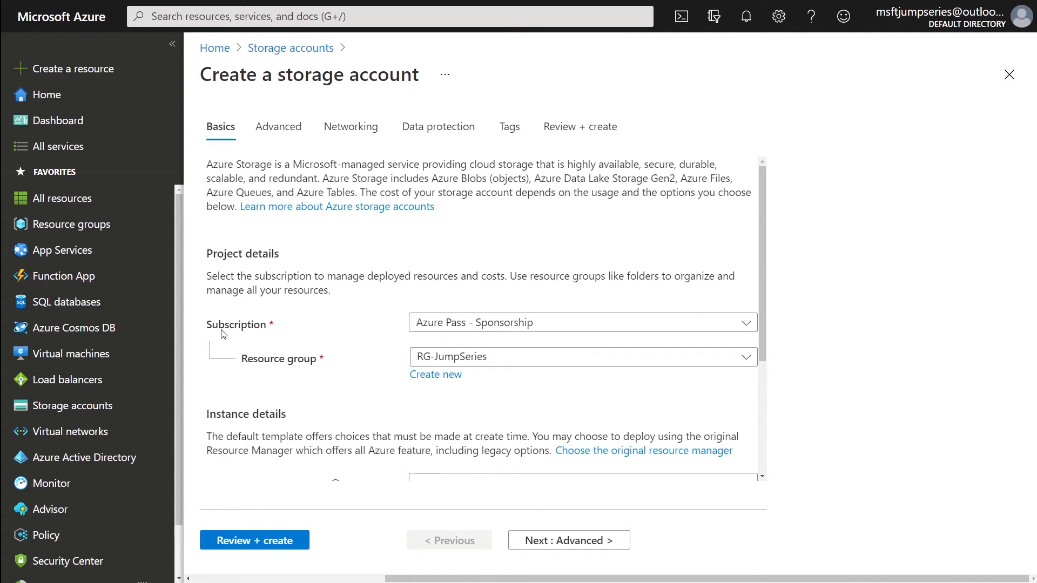
double_click(259, 324)
double_click(275, 363)
scroll(344, 404, "down", 2)
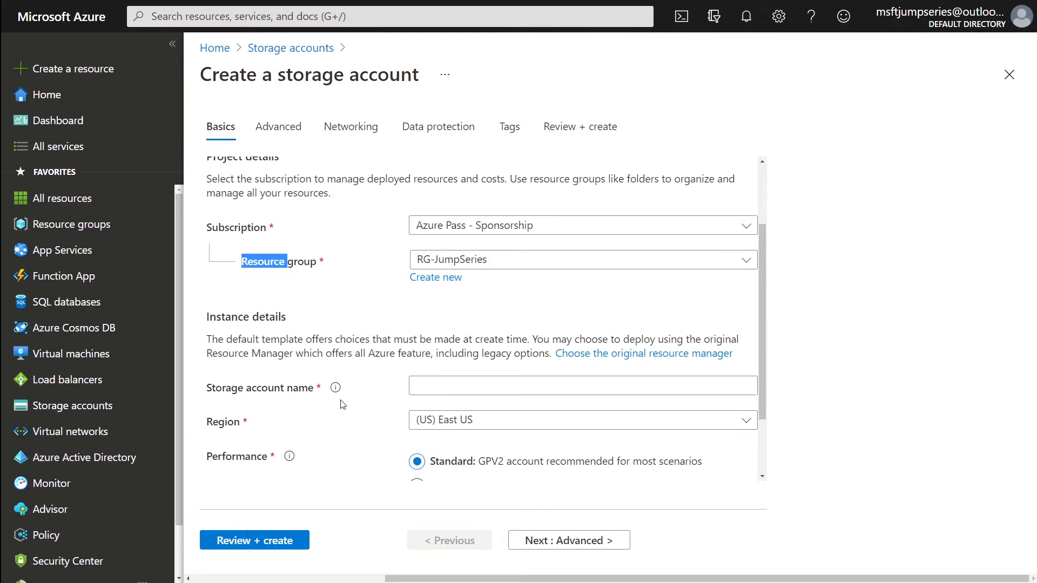
left_click(458, 389)
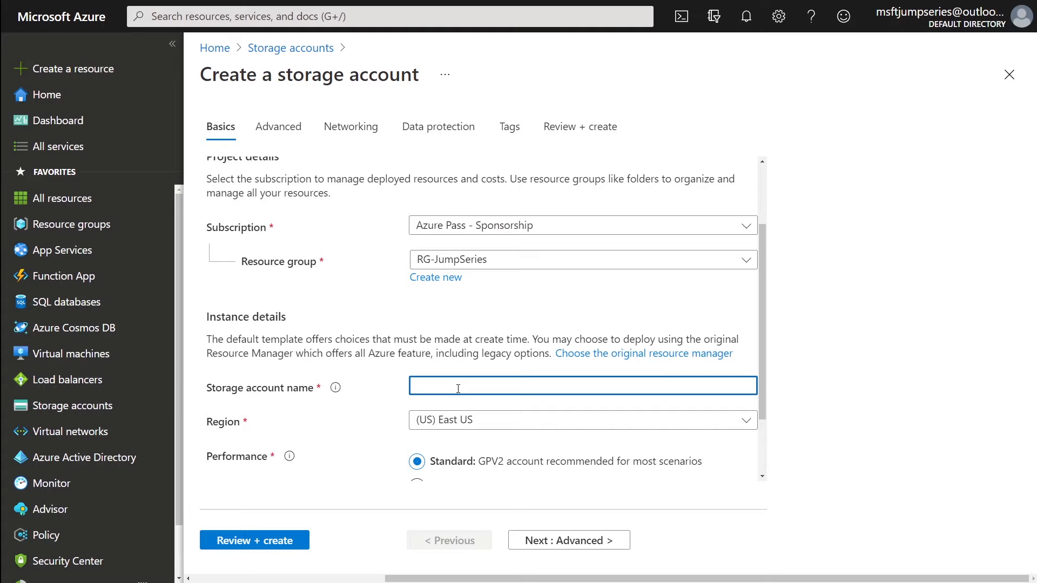
- Enter sajumpseries2 as the account name, deleting the stray uppercase Z each time
type("sajumpseries2Z")
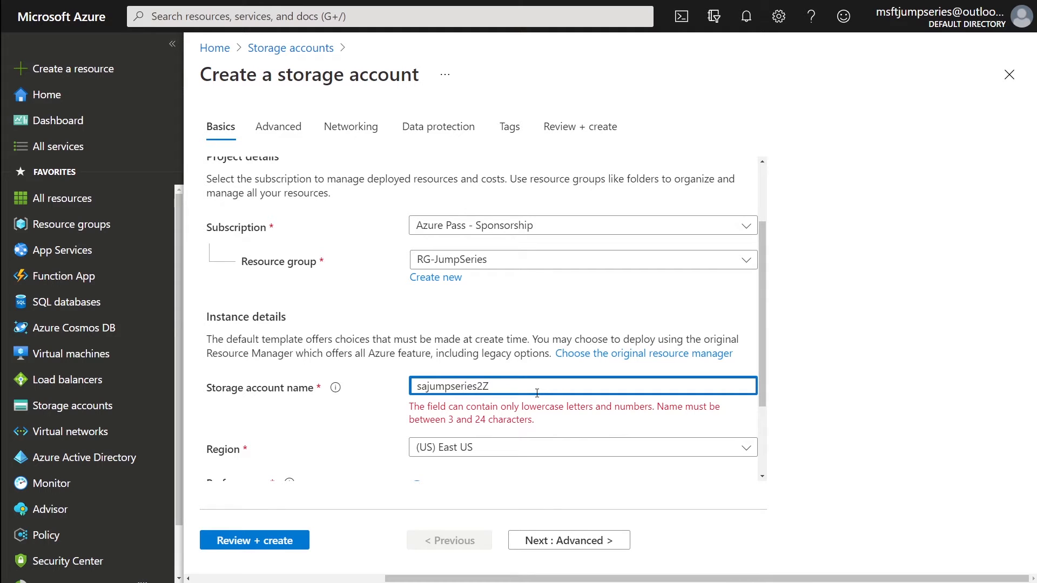
key("BackSpace")
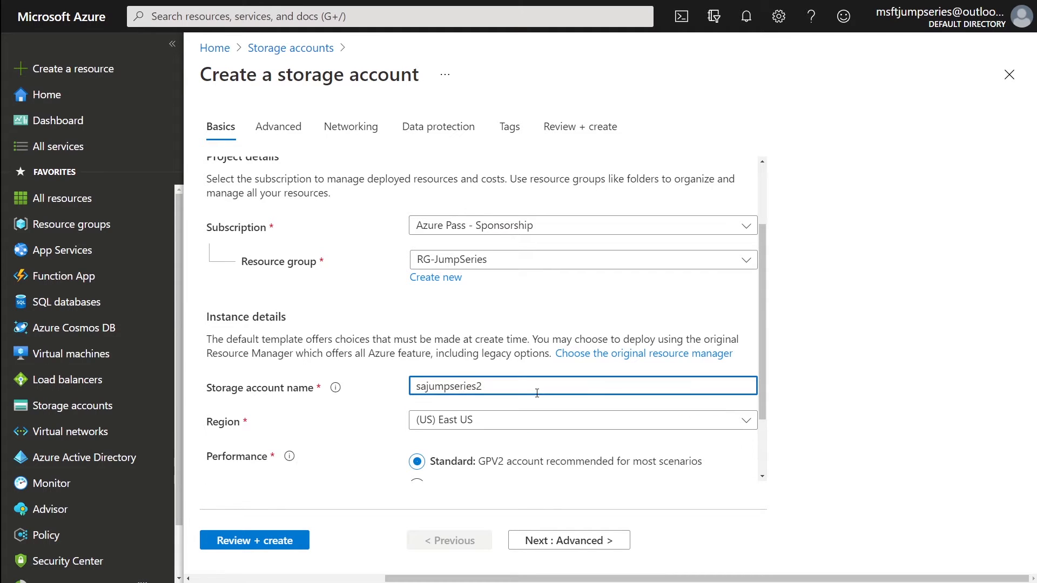
type("Z")
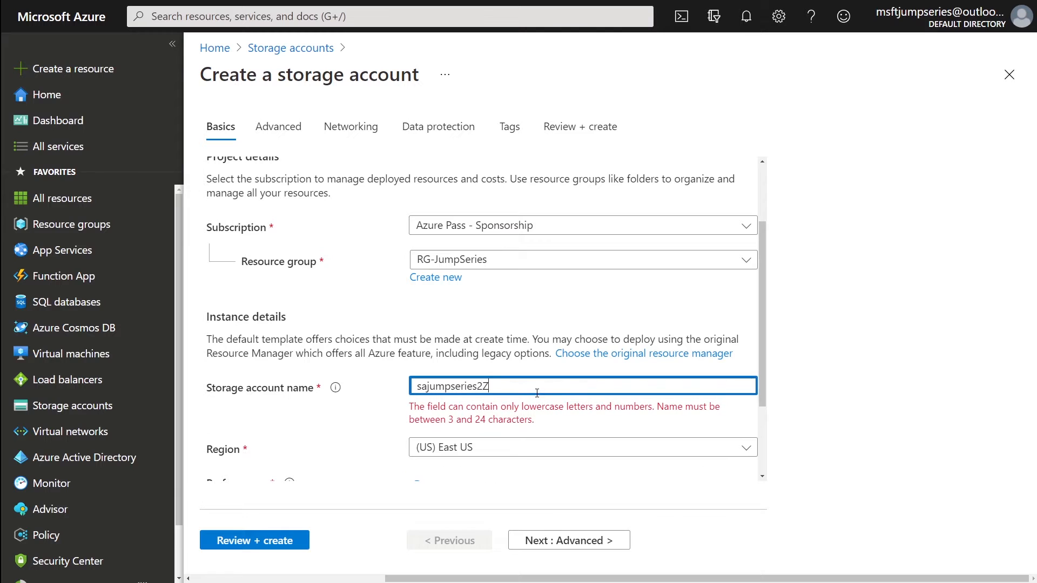
key("BackSpace")
type("Z")
key("BackSpace")
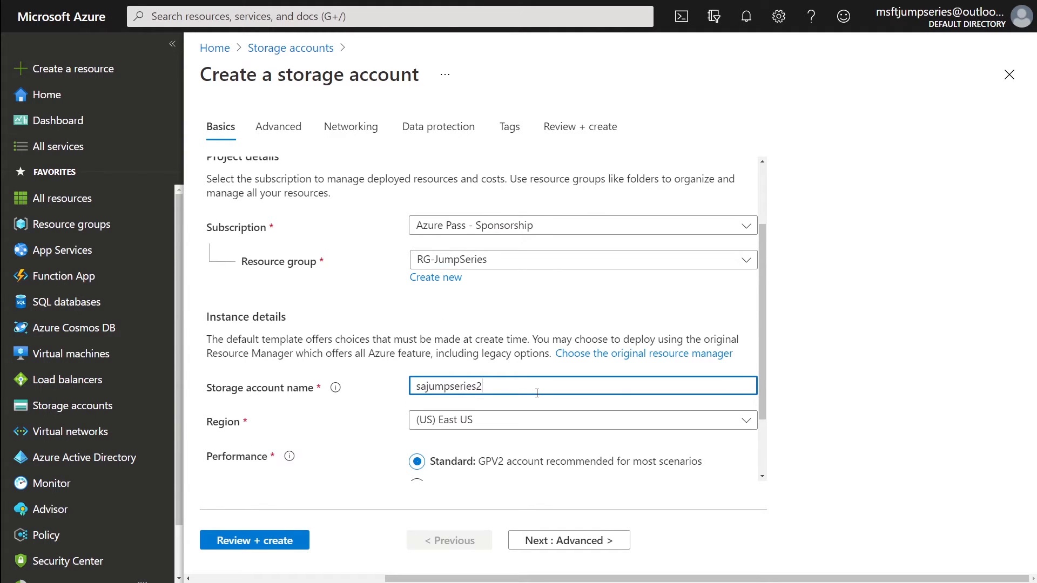
scroll(537, 393, "down", 2)
left_click(534, 336)
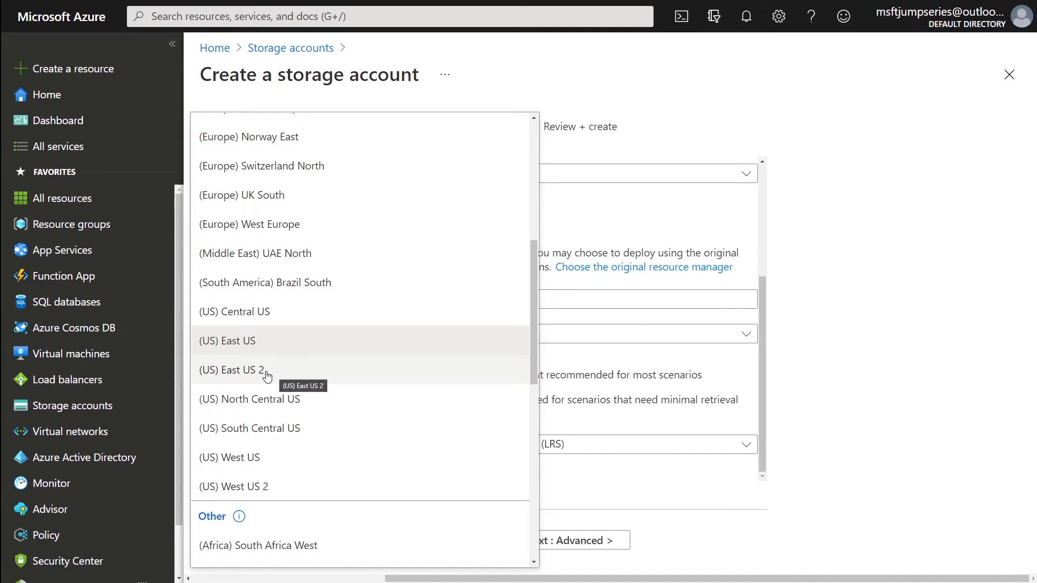
- Select (US) East US from the Region list
left_click(246, 348)
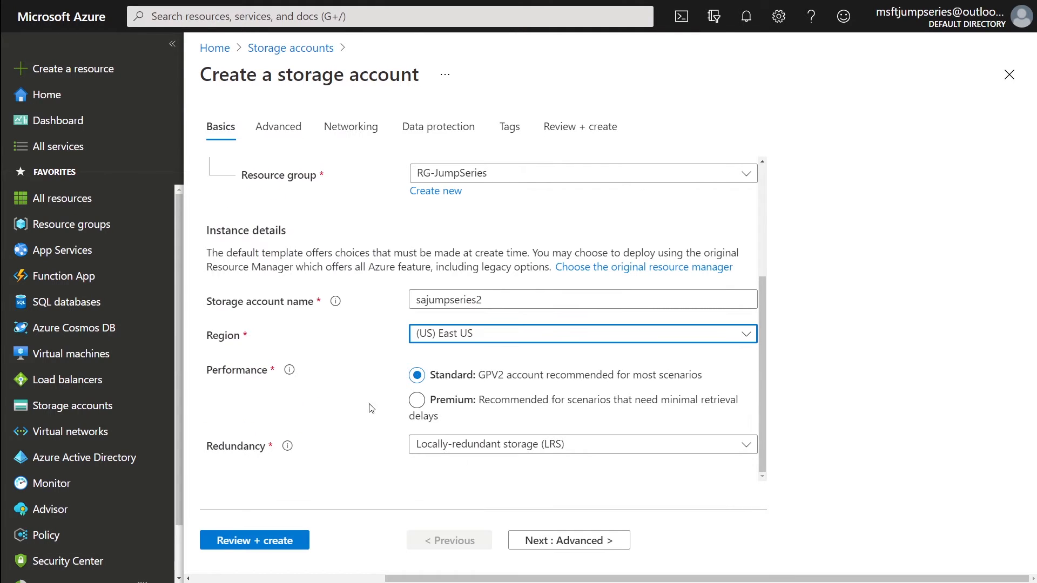
mouse_move(289, 370)
left_click(487, 375)
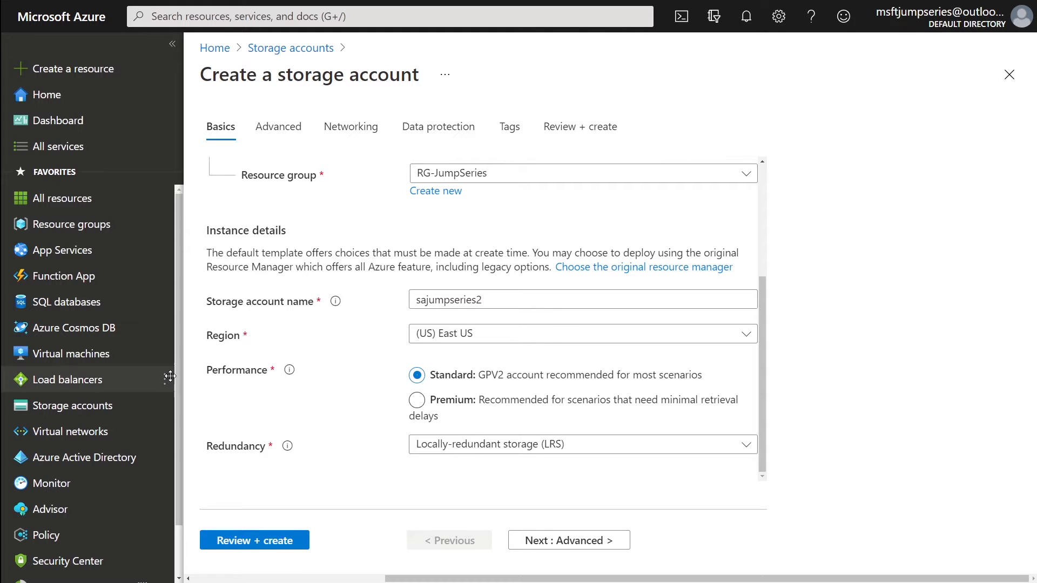
left_click(455, 400)
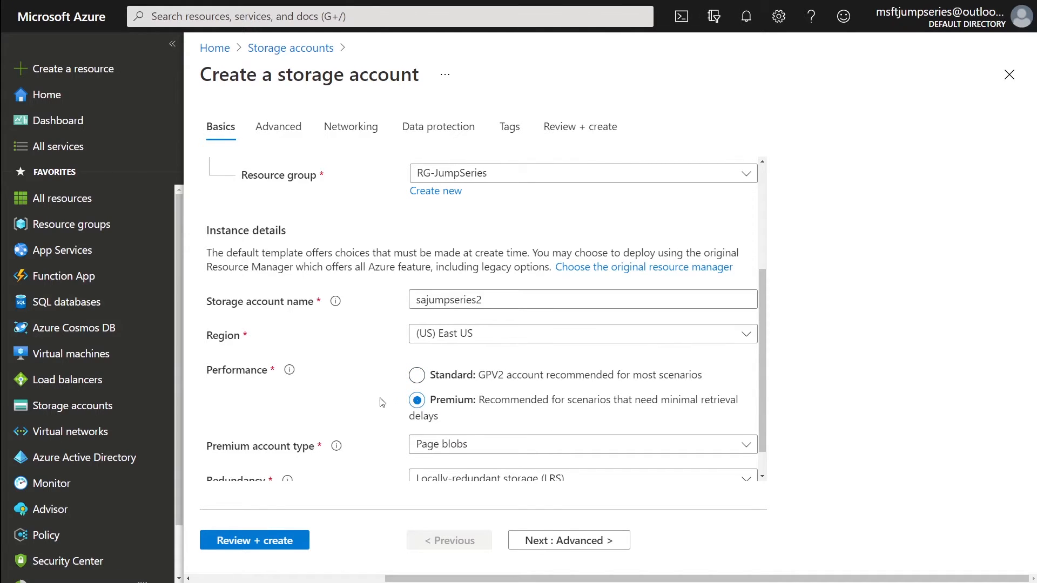
scroll(455, 400, "down", 1)
left_click(455, 410)
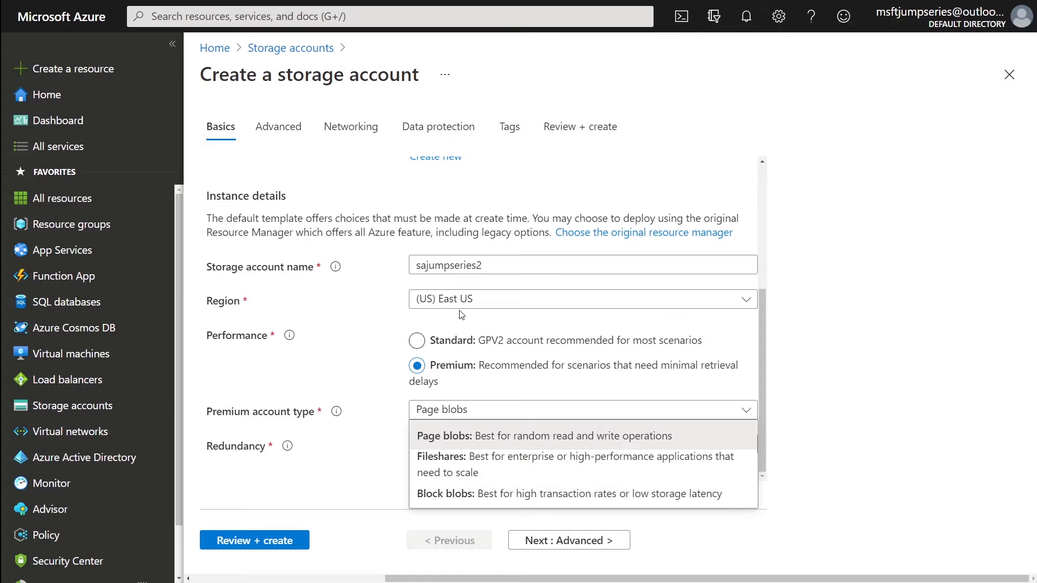
left_click(458, 340)
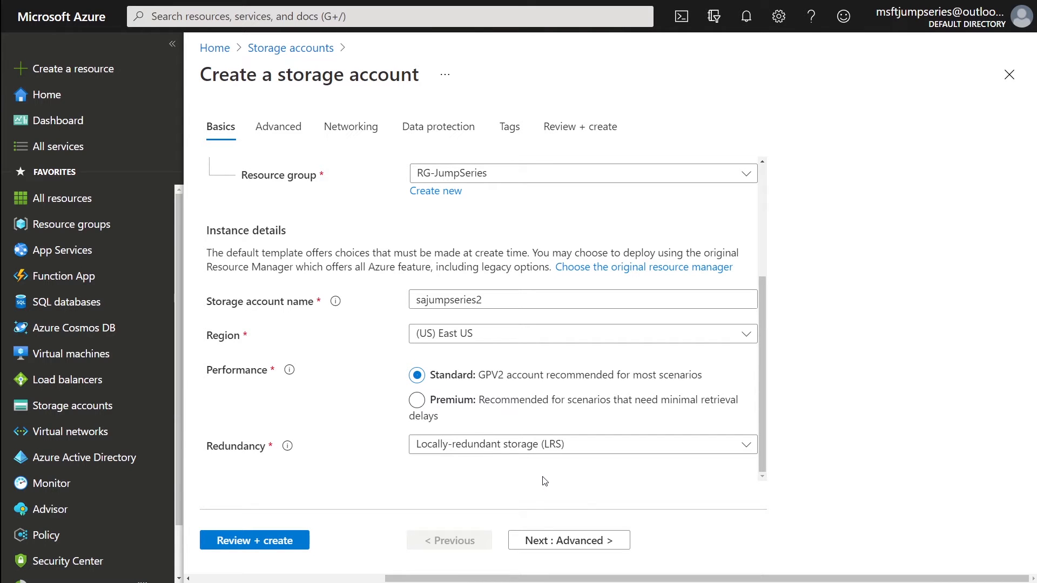
- Expand the Redundancy dropdown to view the LRS, GRS, ZRS and GZRS options
left_click(556, 454)
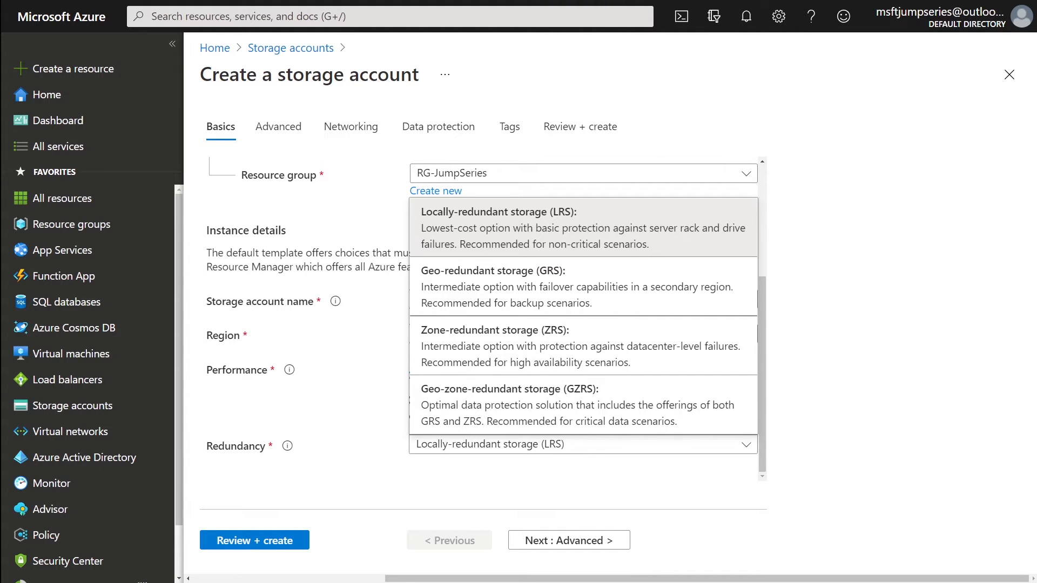
- Confirm Locally-redundant storage (LRS) and advance to the Advanced tab
left_click(540, 250)
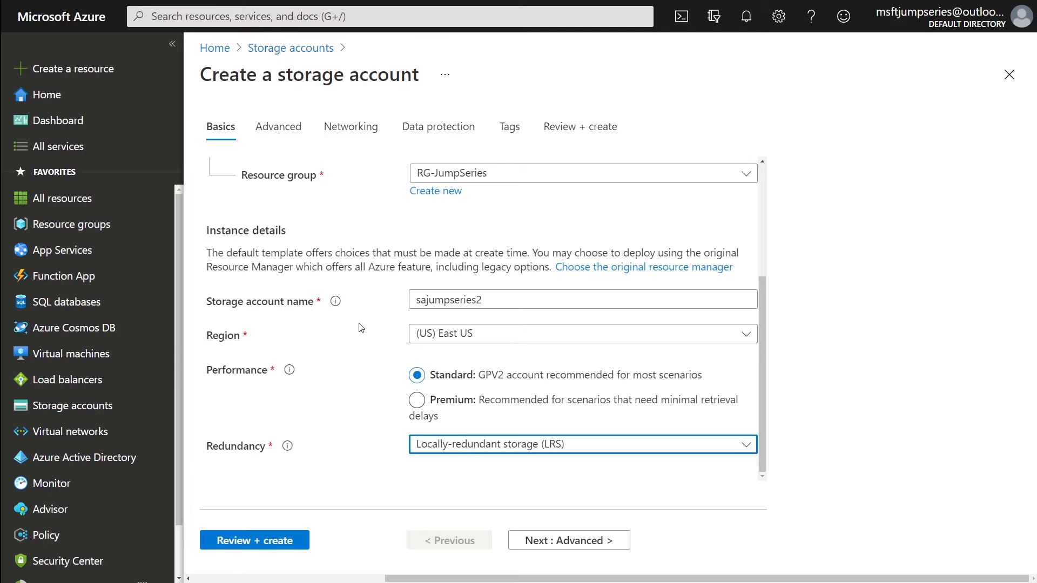
left_click(577, 542)
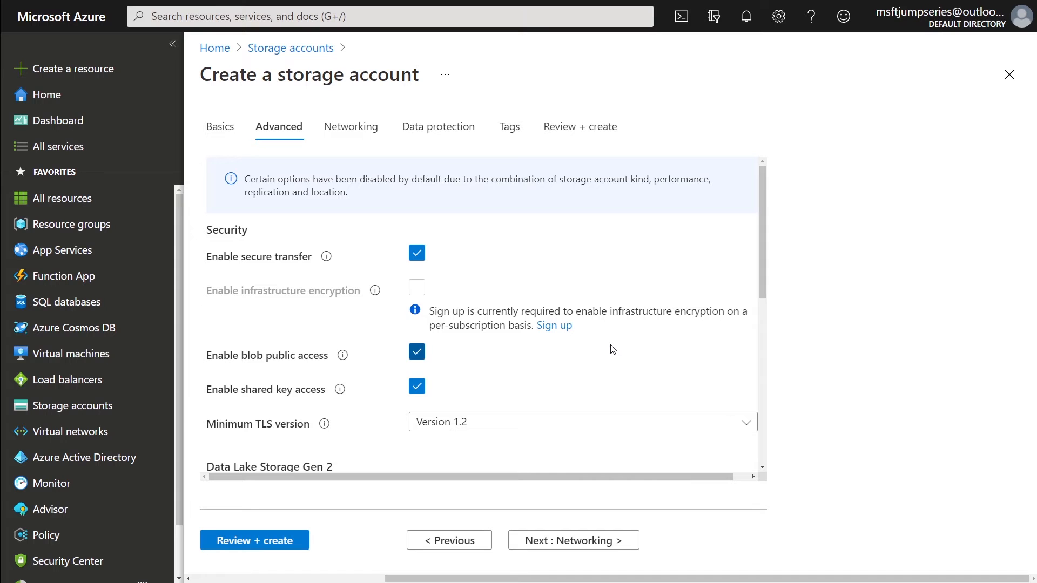
mouse_move(327, 257)
left_click(421, 259)
left_click(422, 260)
scroll(477, 336, "down", 4)
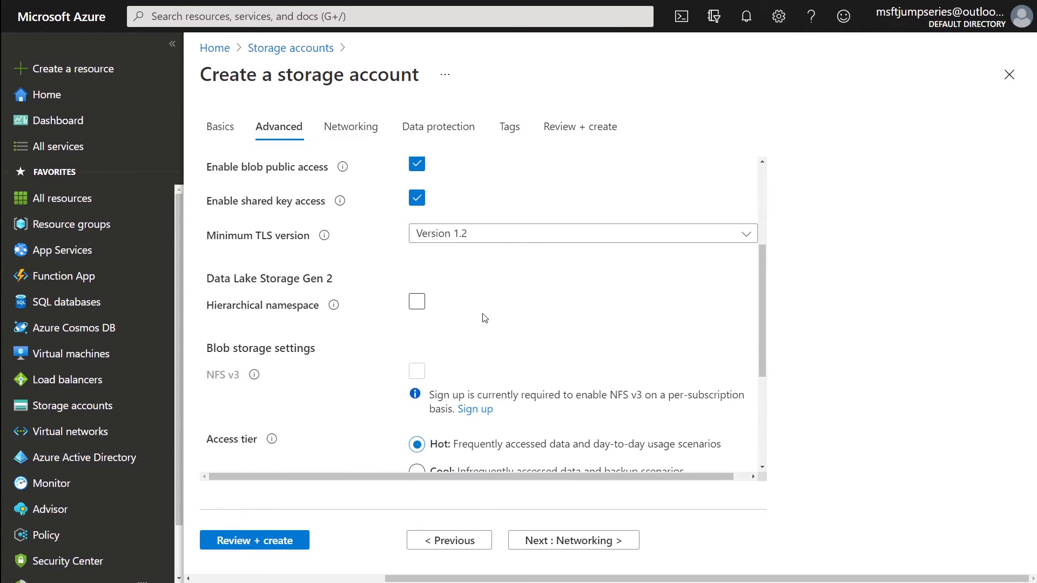
left_click_drag(241, 168, 330, 188)
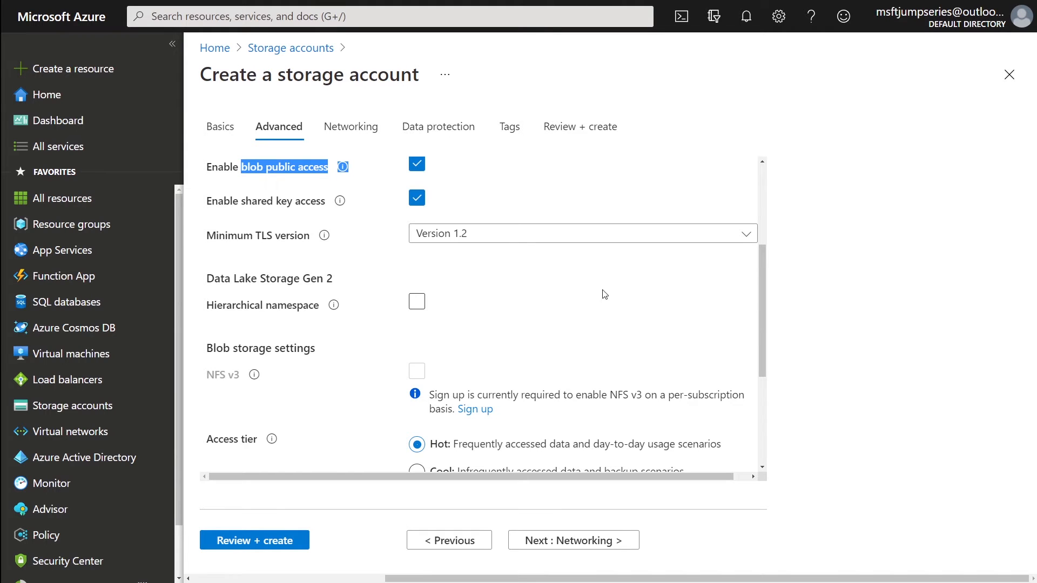
double_click(277, 204)
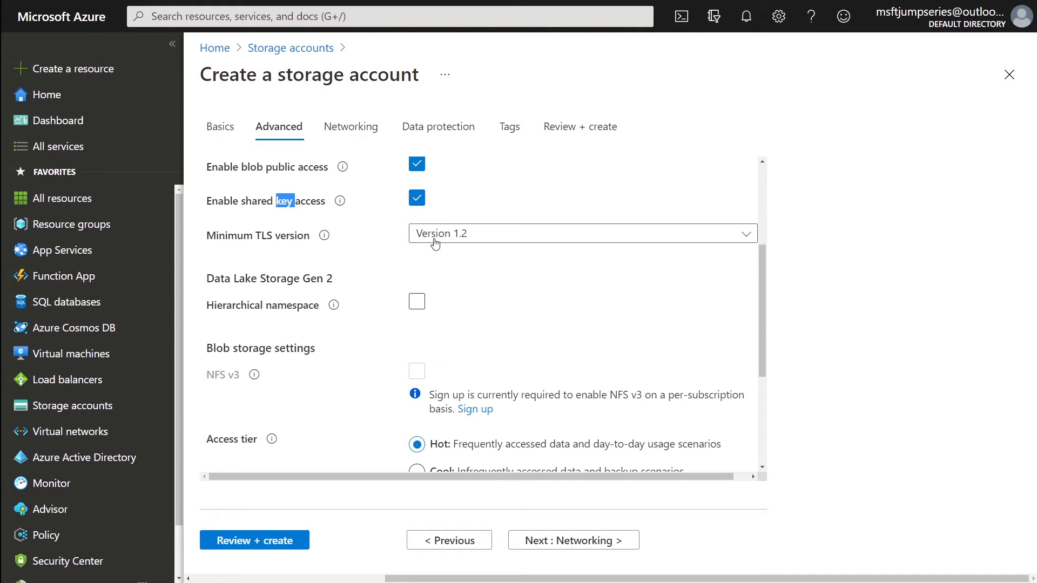
left_click(454, 242)
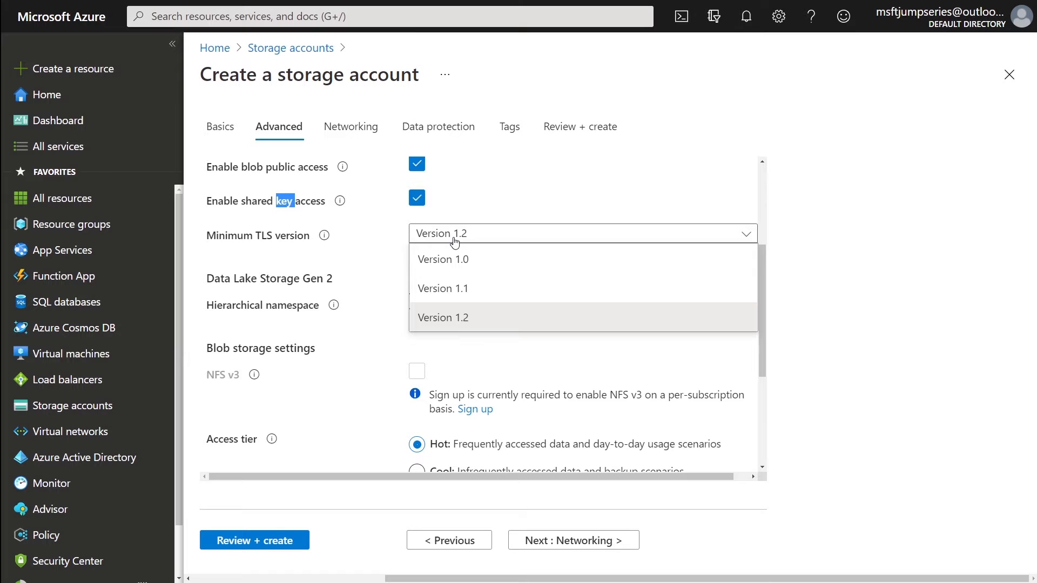
scroll(454, 242, "up", 3)
double_click(247, 273)
double_click(253, 263)
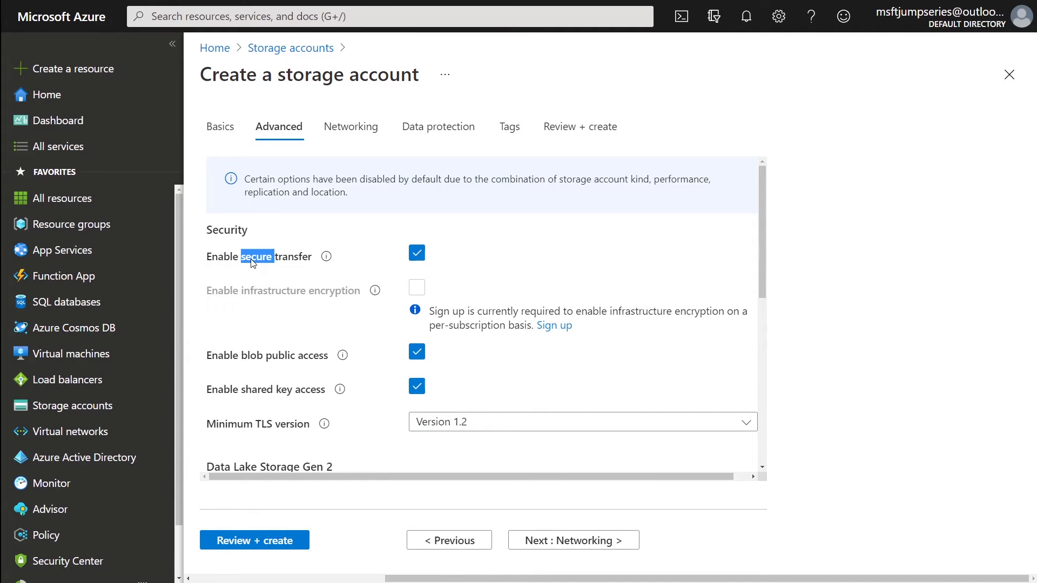
left_click(433, 423)
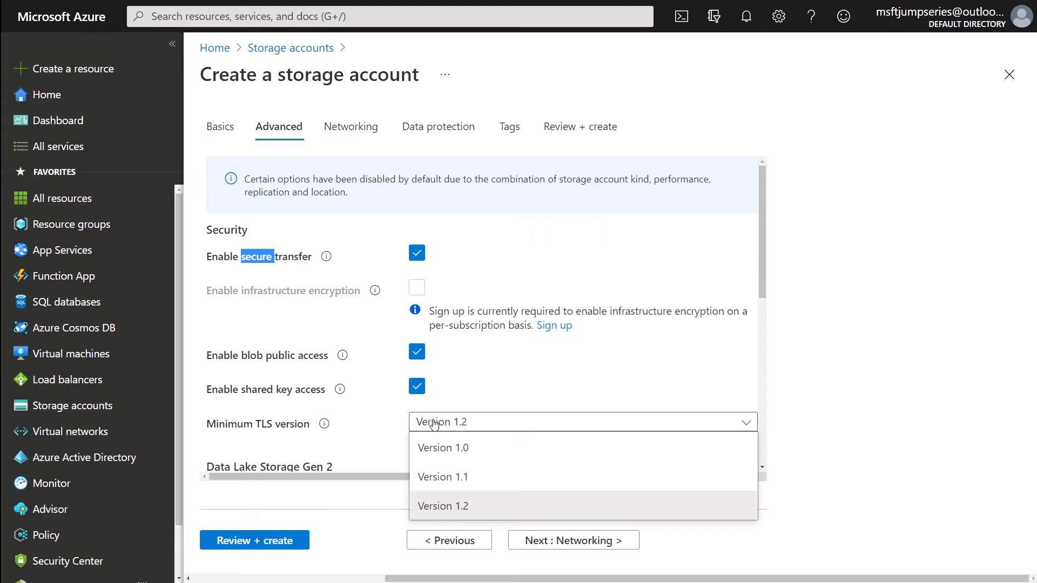
left_click(462, 505)
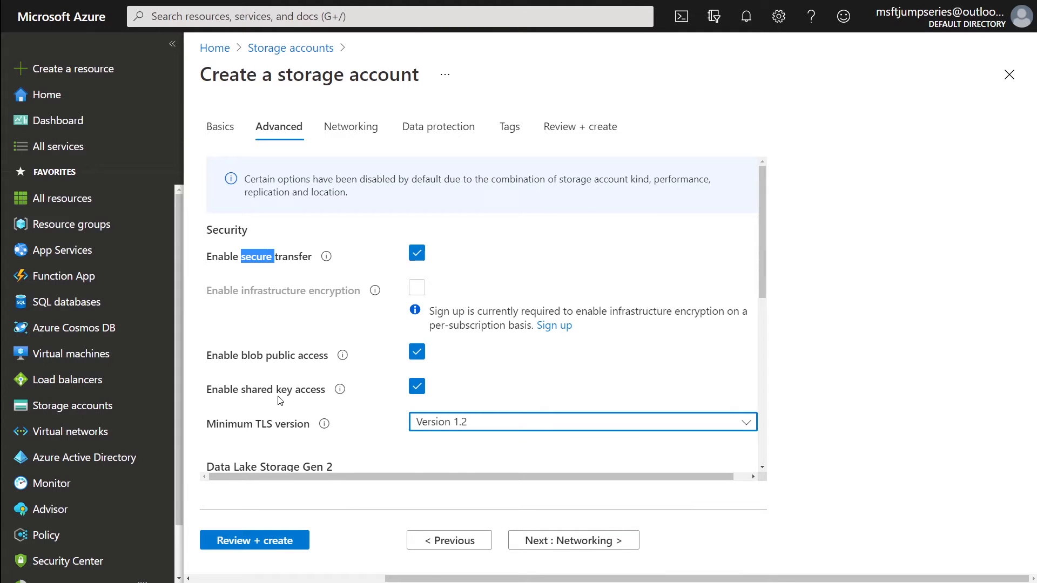
scroll(281, 400, "down", 3)
- Switch Hierarchical namespace on and then back off, leaving it disabled
scroll(281, 400, "down", 2)
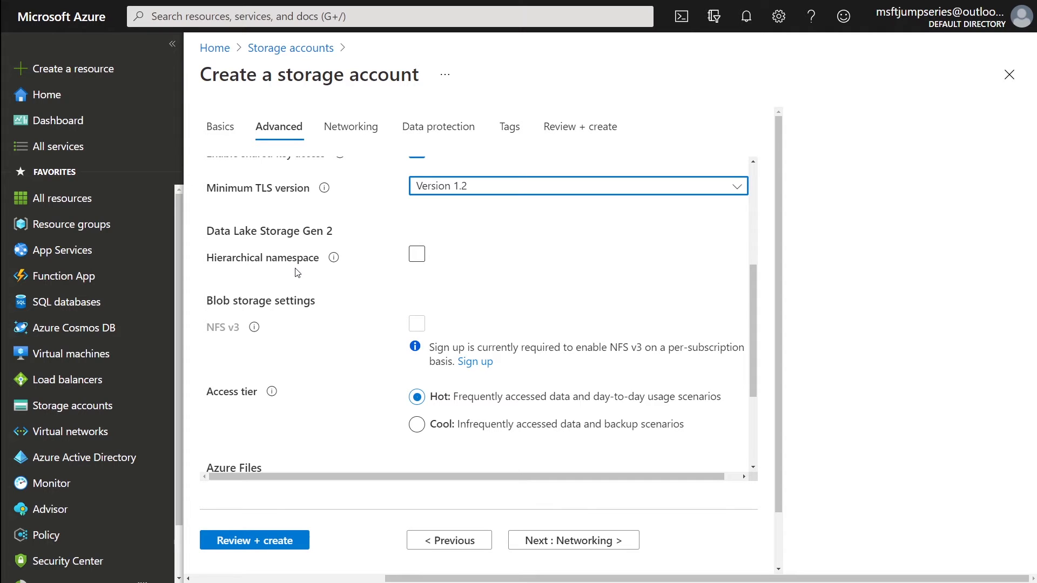
scroll(297, 272, "up", 4)
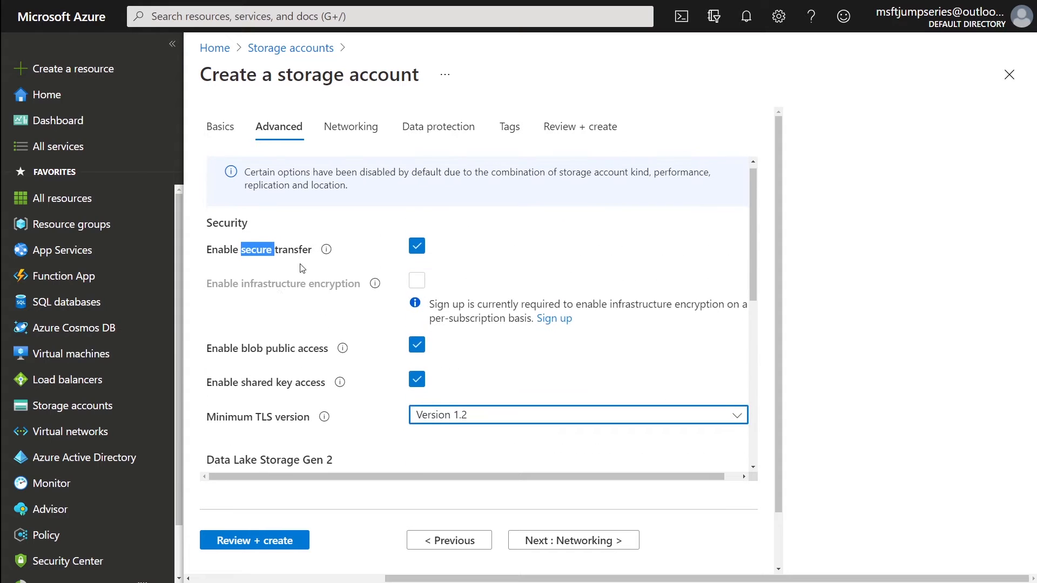
scroll(297, 273, "down", 3)
left_click(418, 304)
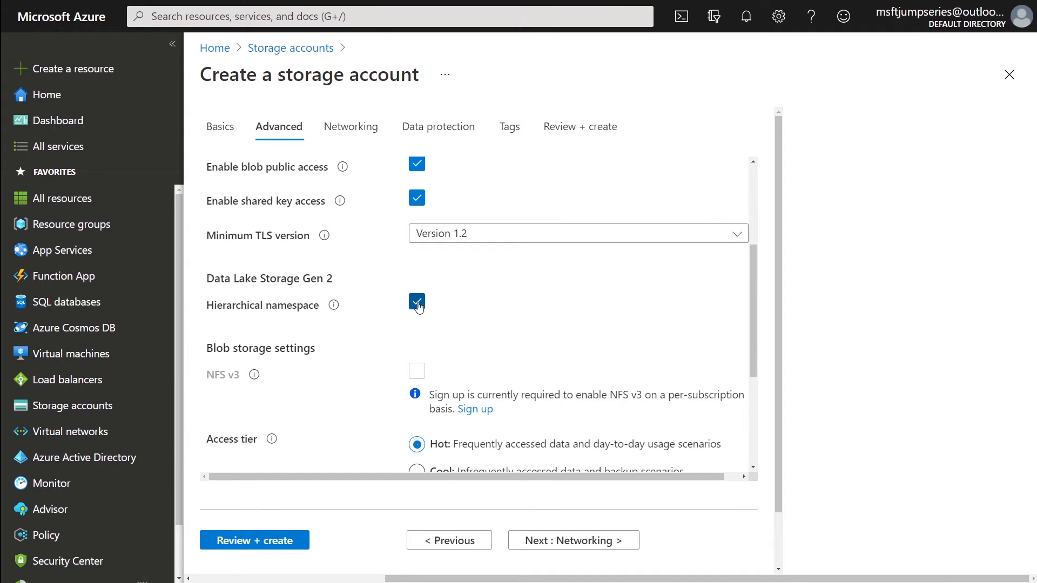
left_click(419, 305)
- Highlight the Blob storage settings, NFS v3 and Azure Files labels for review
scroll(385, 340, "down", 2)
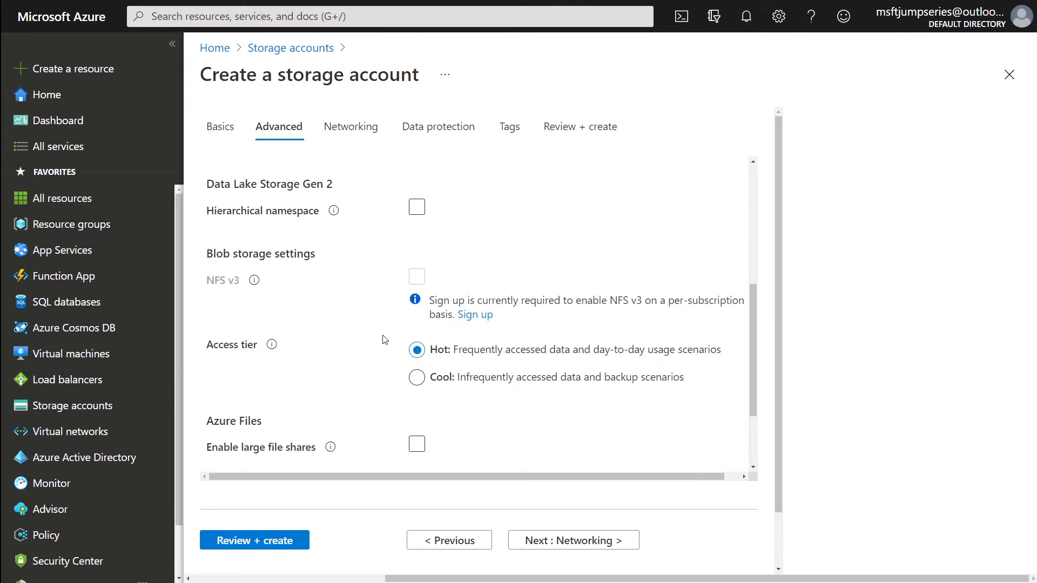
scroll(385, 340, "down", 2)
scroll(384, 313, "up", 1)
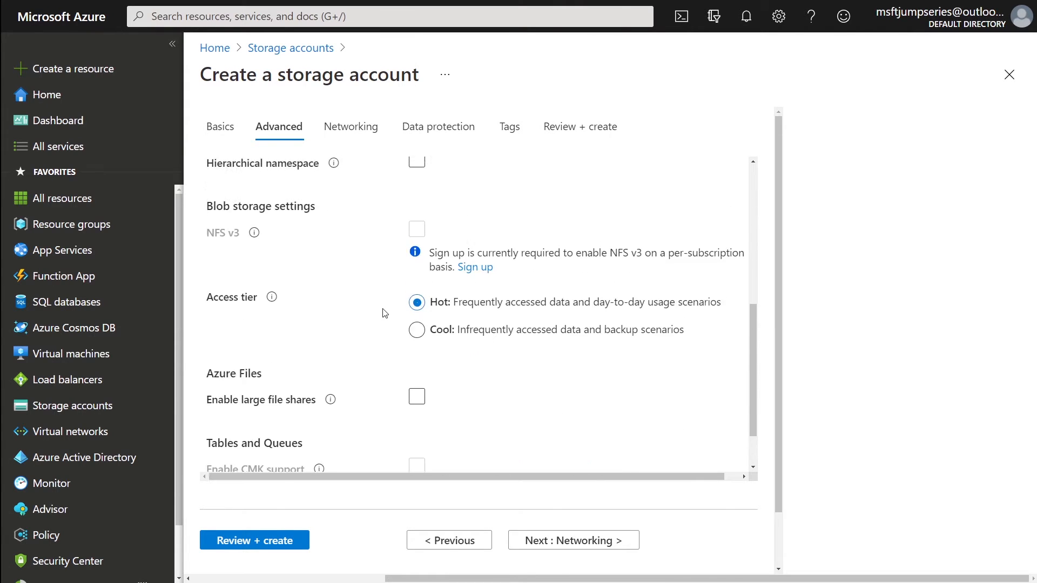
left_click_drag(205, 201, 327, 218)
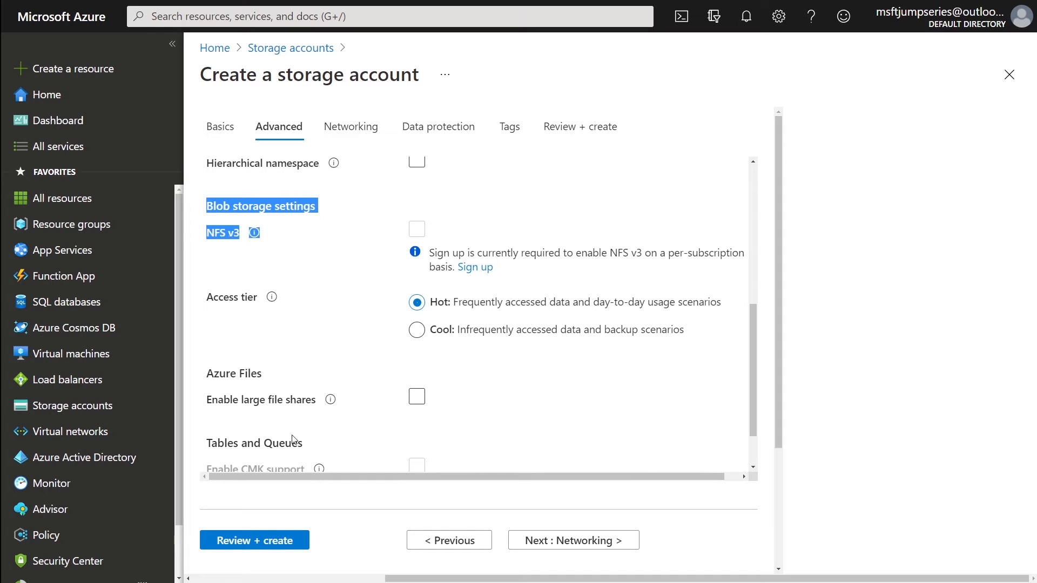
left_click_drag(263, 374, 213, 373)
left_click_drag(206, 204, 322, 222)
- Glance at Basics, then revisit Advanced and highlight the Blob storage and Azure Files sections
left_click(221, 128)
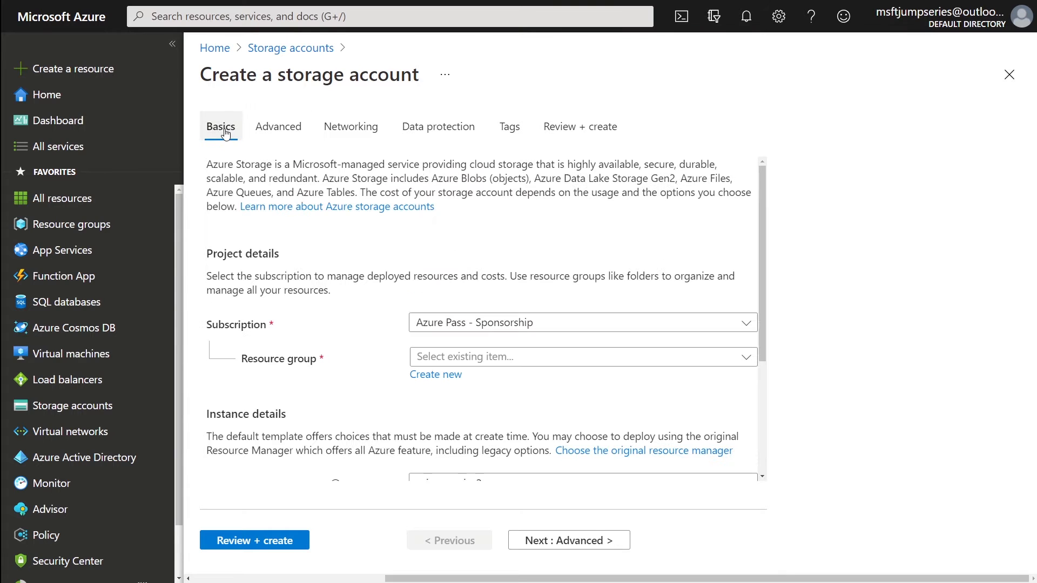
scroll(443, 389, "down", 3)
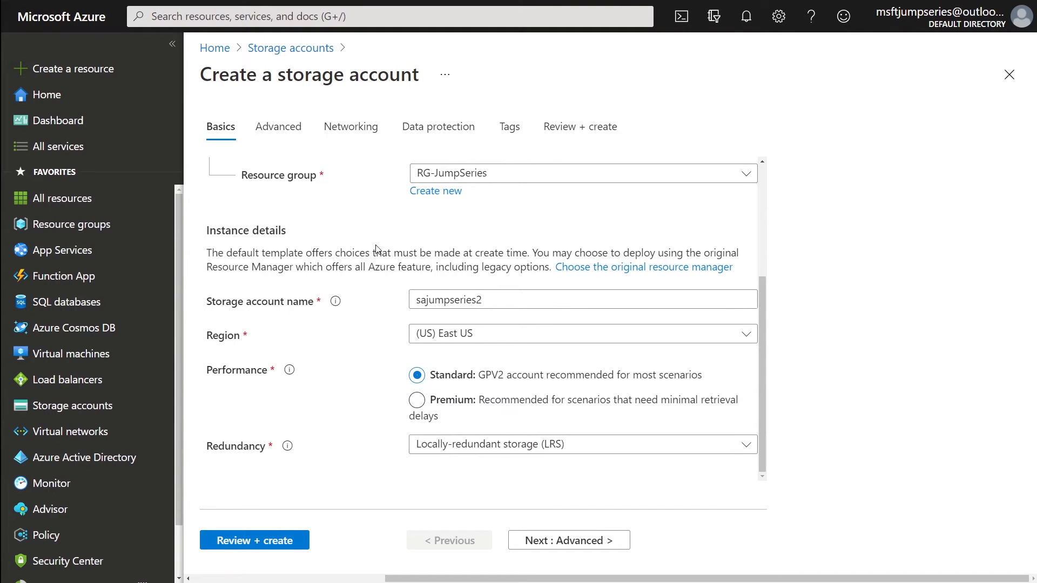
left_click(285, 131)
scroll(321, 319, "down", 2)
scroll(321, 319, "down", 5)
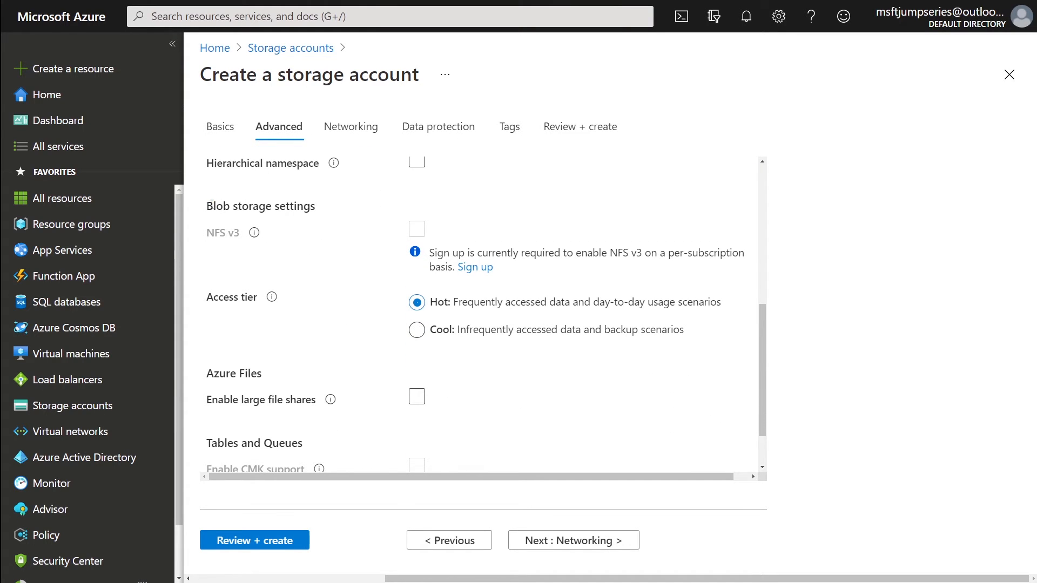
left_click_drag(207, 200, 329, 224)
left_click_drag(206, 370, 279, 398)
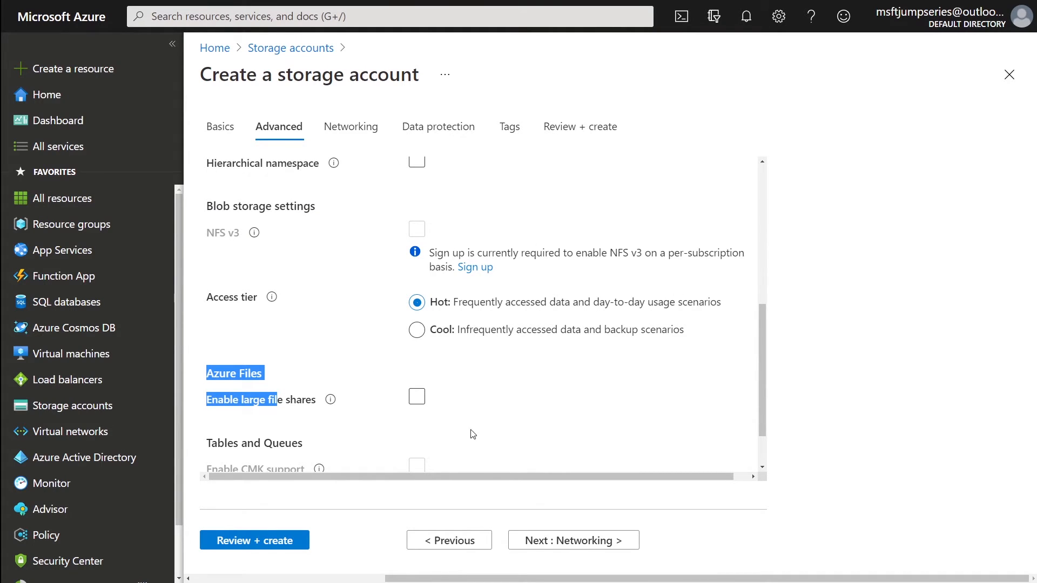
scroll(492, 356, "down", 1)
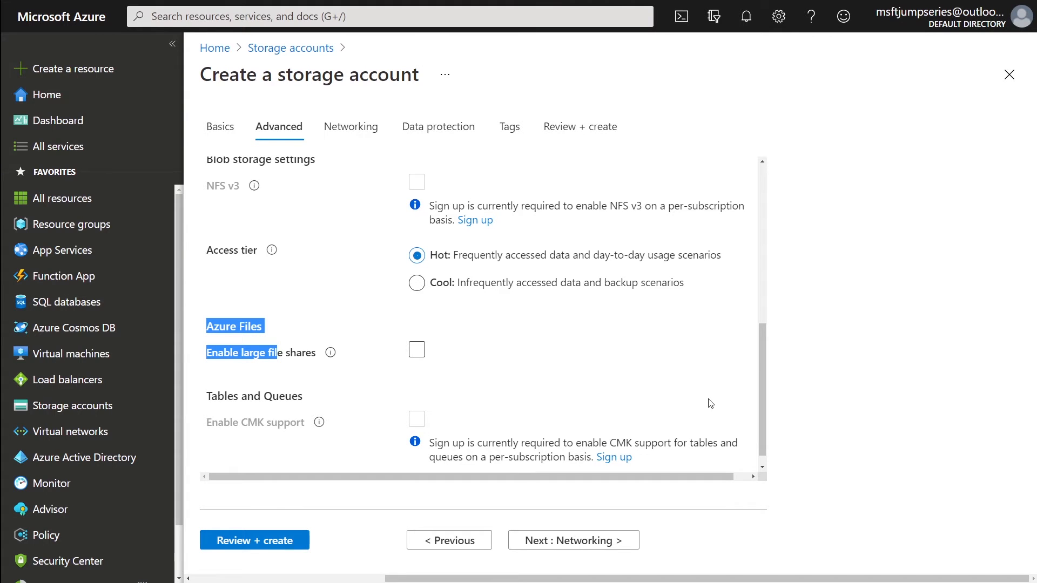
scroll(562, 372, "down", 1)
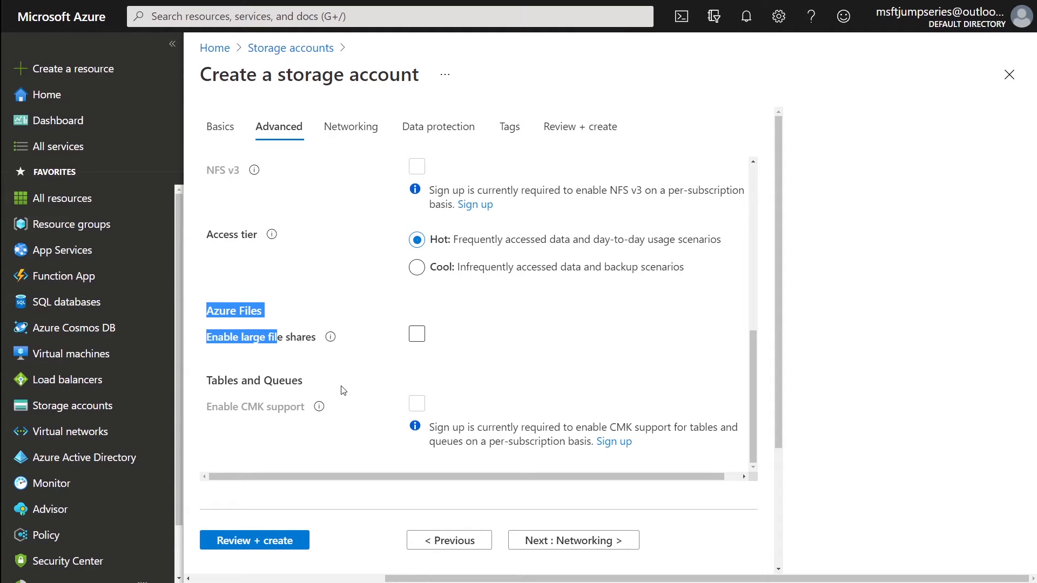
left_click(419, 335)
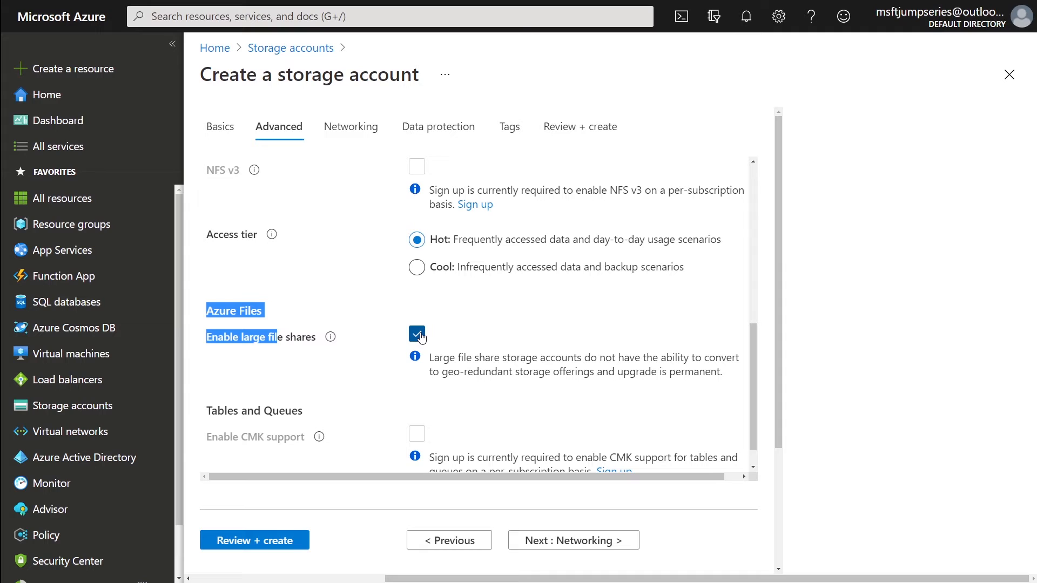
left_click(420, 336)
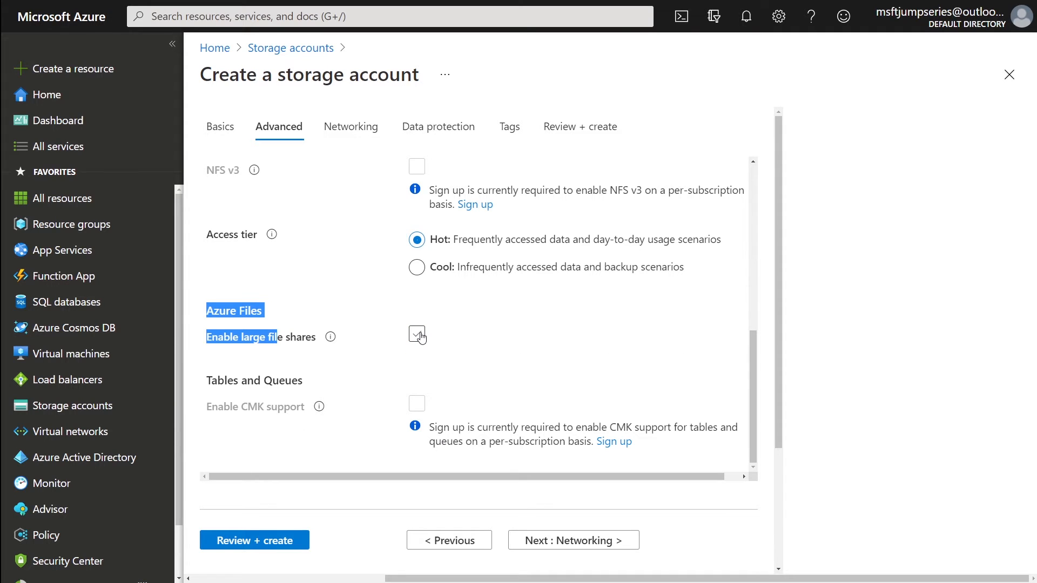
double_click(244, 382)
triple_click(244, 382)
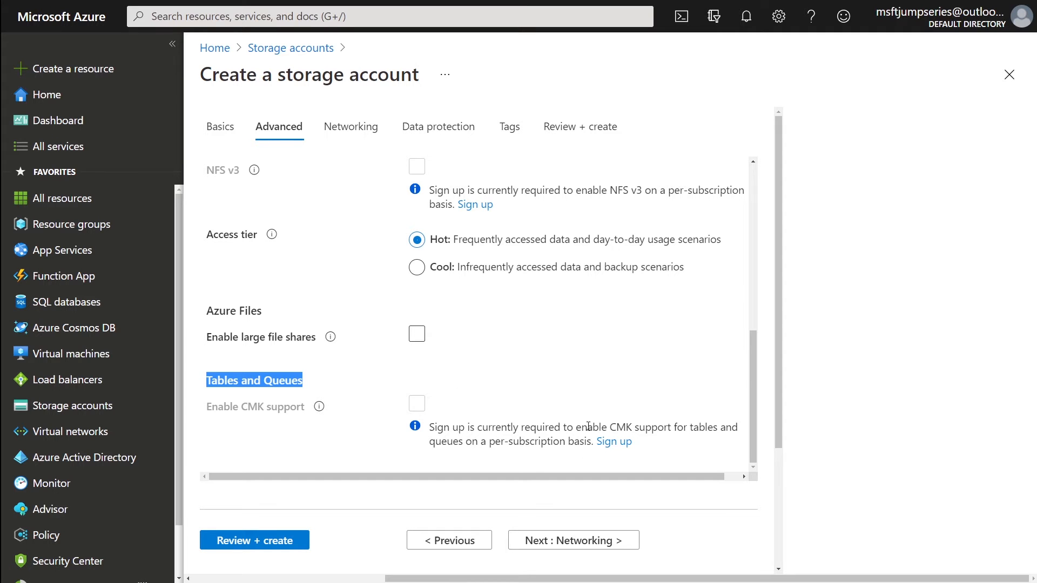
left_click(532, 438)
triple_click(532, 439)
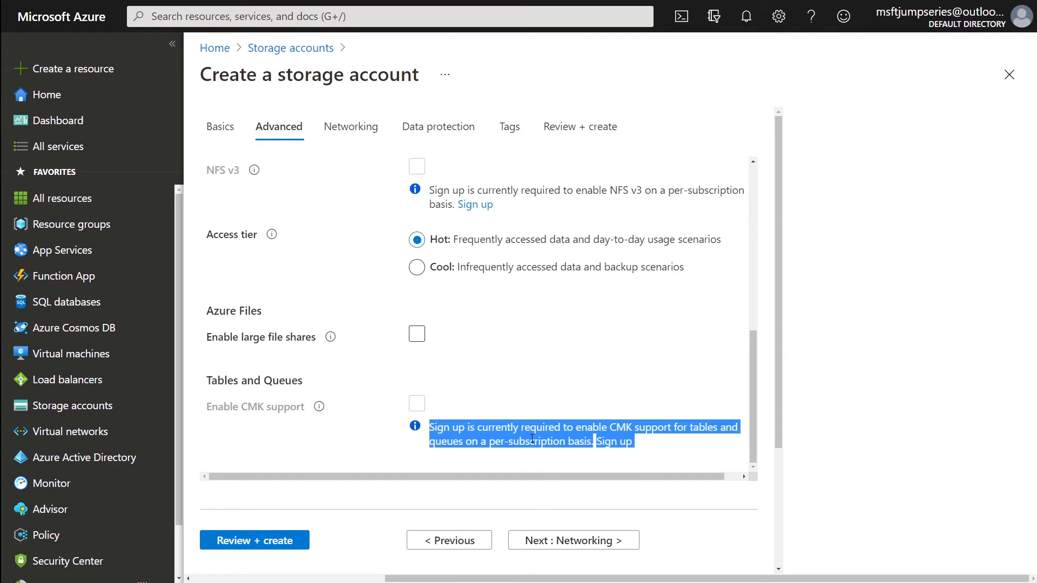
scroll(486, 453, "up", 6)
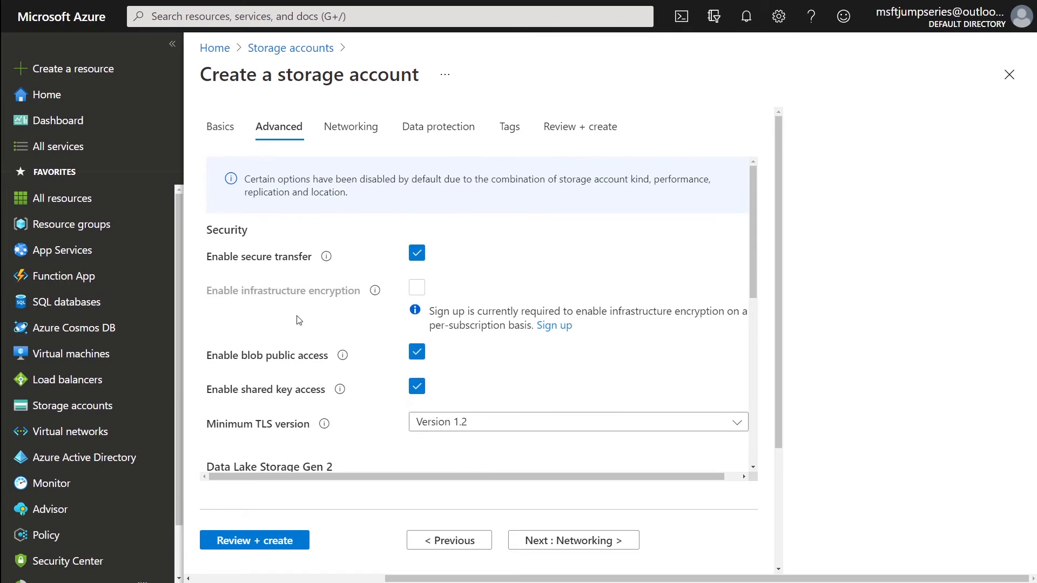
scroll(326, 365, "down", 2)
scroll(326, 365, "down", 5)
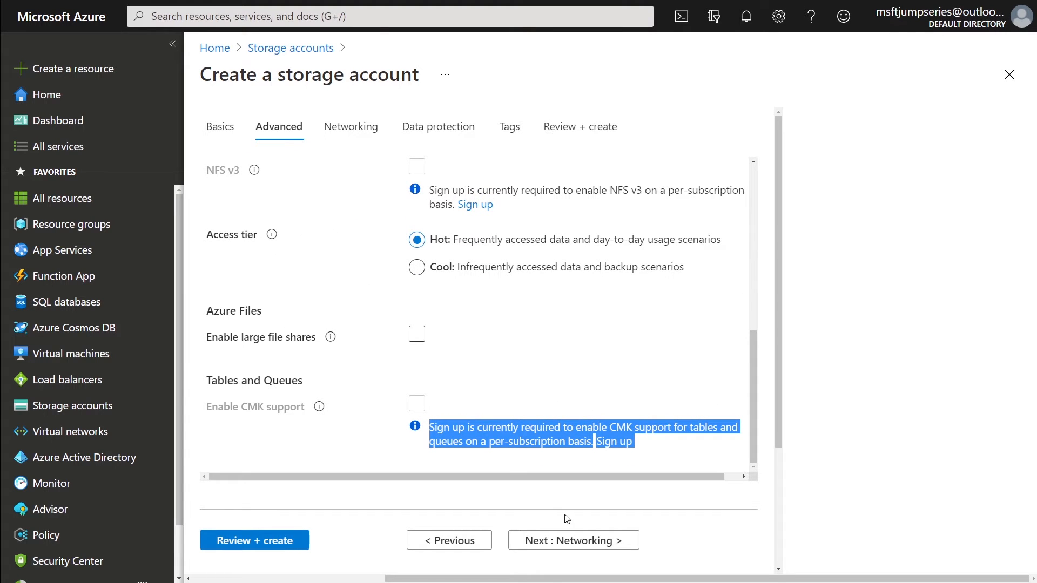
- Review Networking, keeping public endpoint and Microsoft network routing defaults, then go to Data protection
left_click(572, 541)
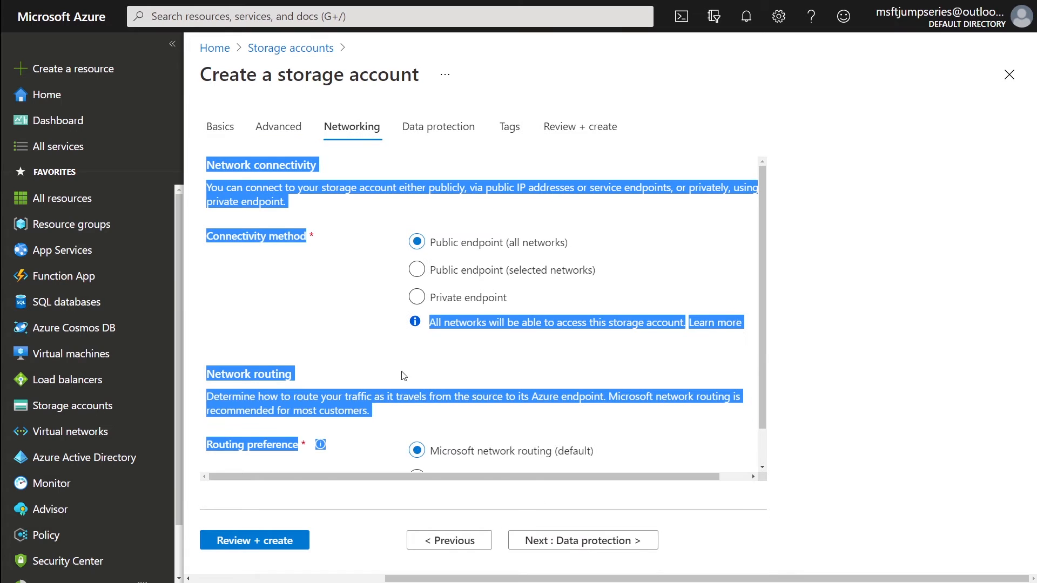
left_click(502, 357)
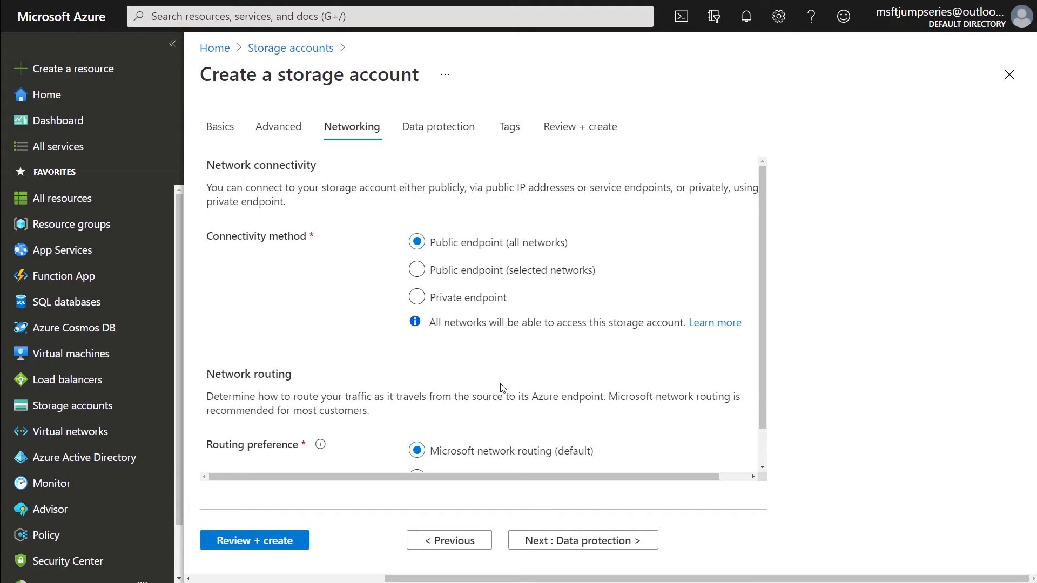
scroll(502, 387, "down", 1)
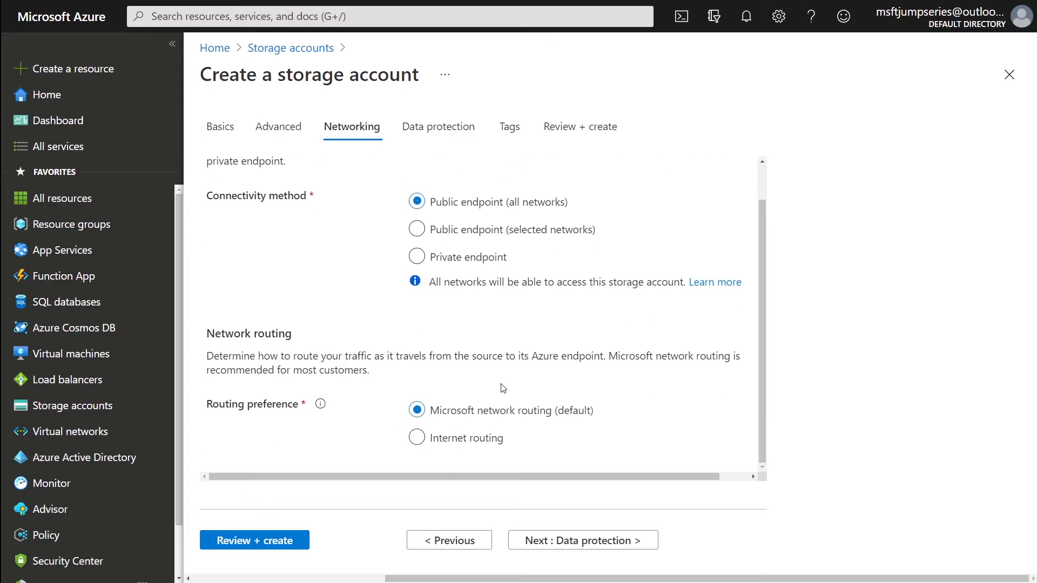
scroll(503, 389, "up", 1)
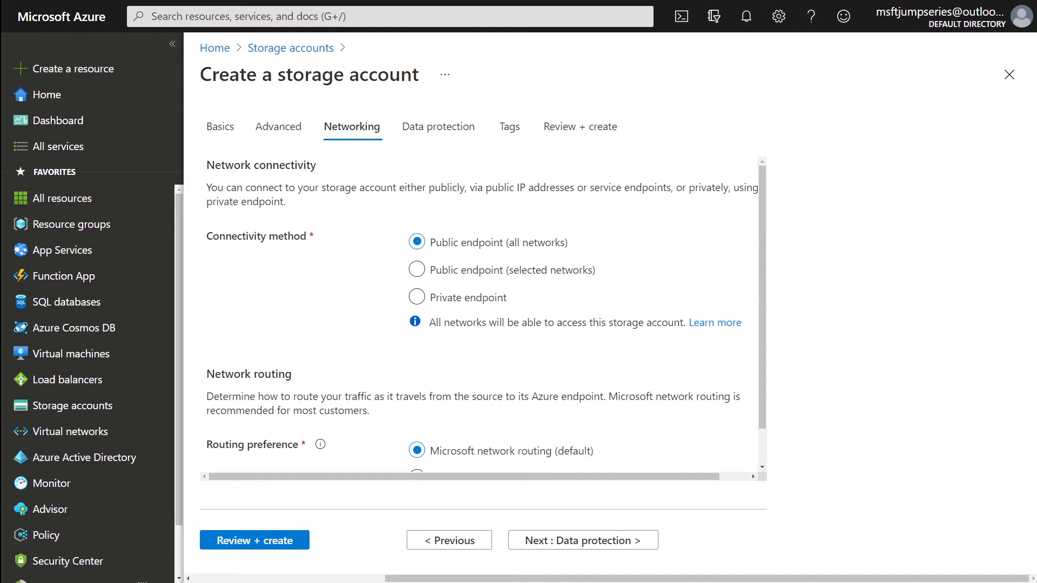
scroll(427, 351, "down", 1)
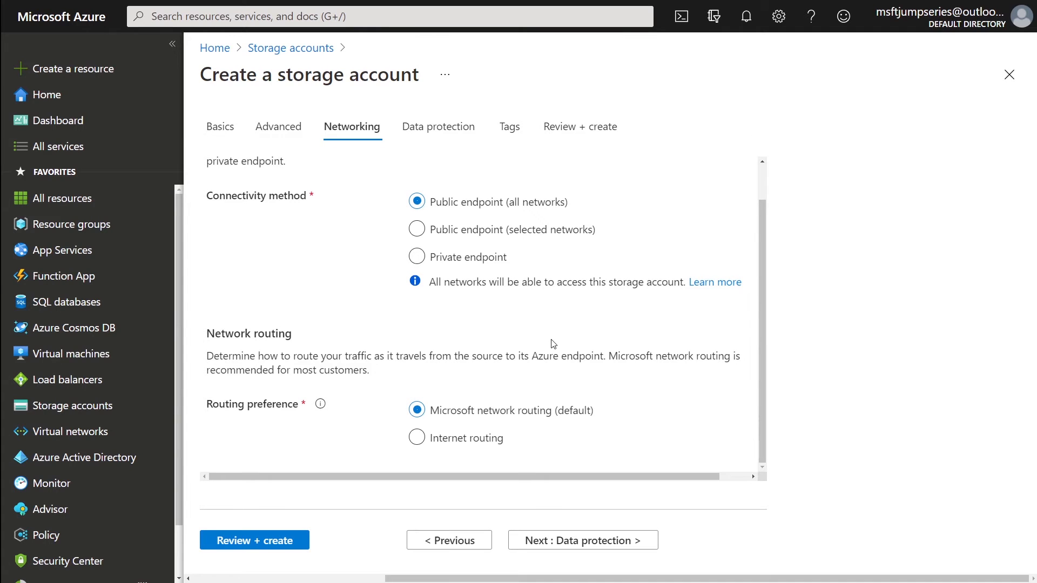
scroll(553, 344, "up", 1)
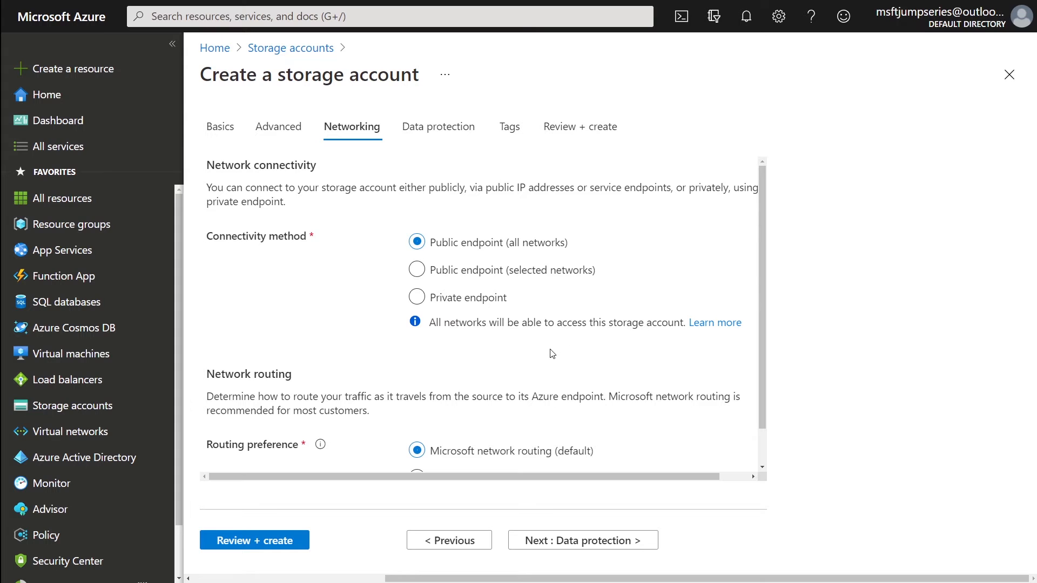
left_click(621, 545)
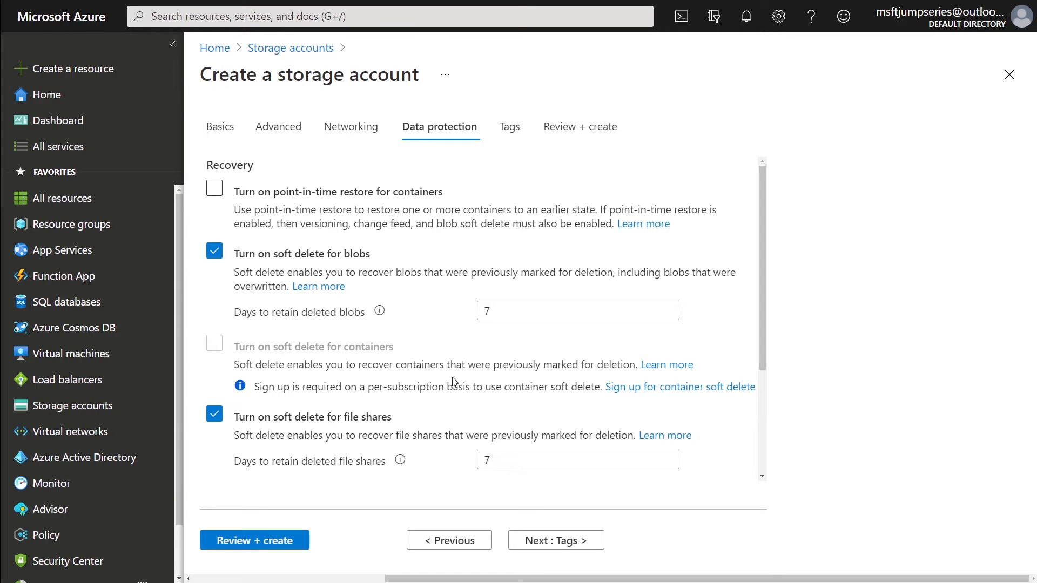
scroll(452, 377, "down", 2)
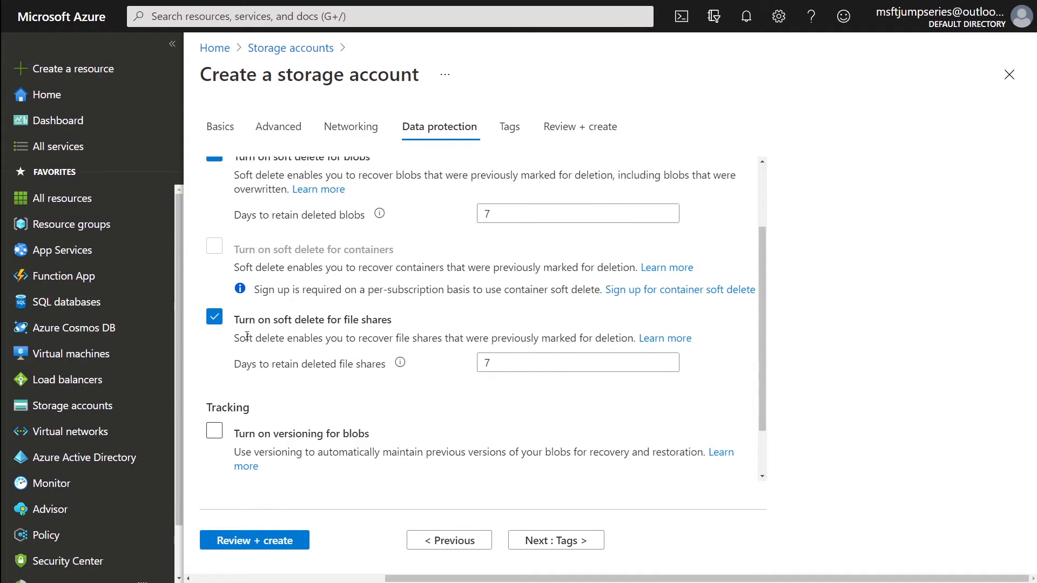
- Enable versioning for blobs on Data protection and proceed to the Tags tab
left_click_drag(235, 338, 391, 370)
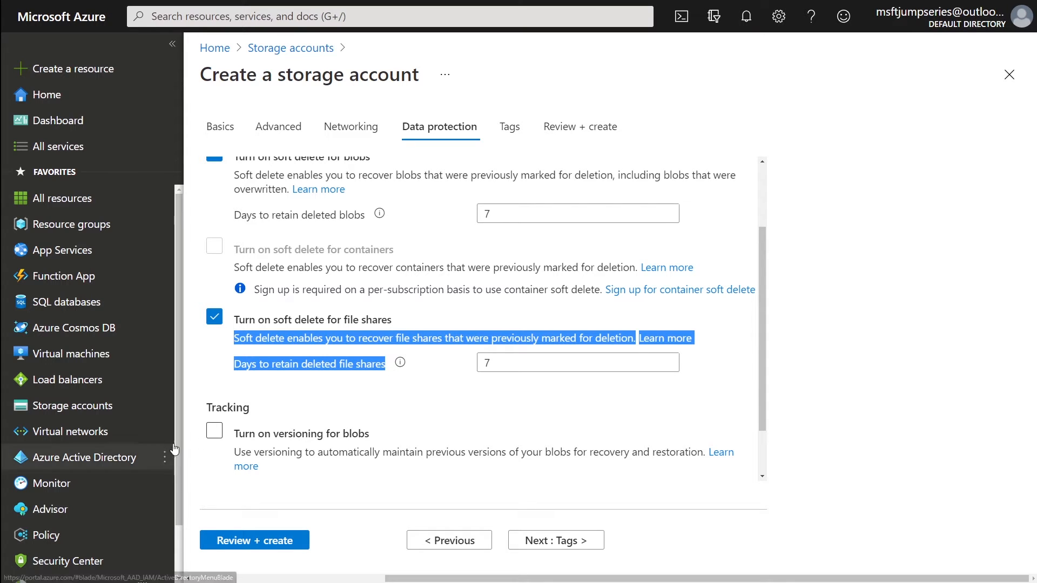
left_click(213, 436)
scroll(443, 419, "down", 1)
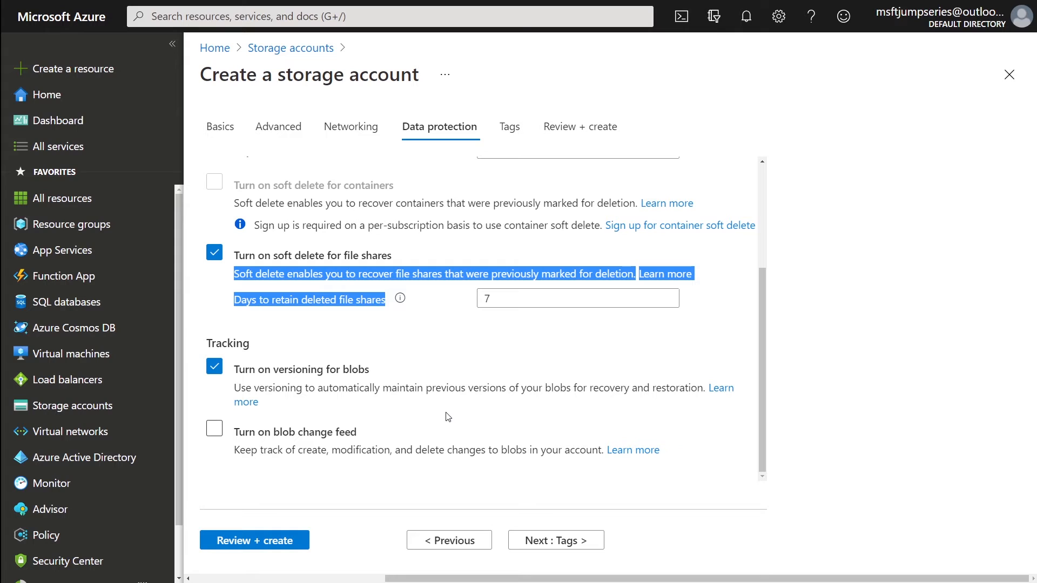
left_click(553, 543)
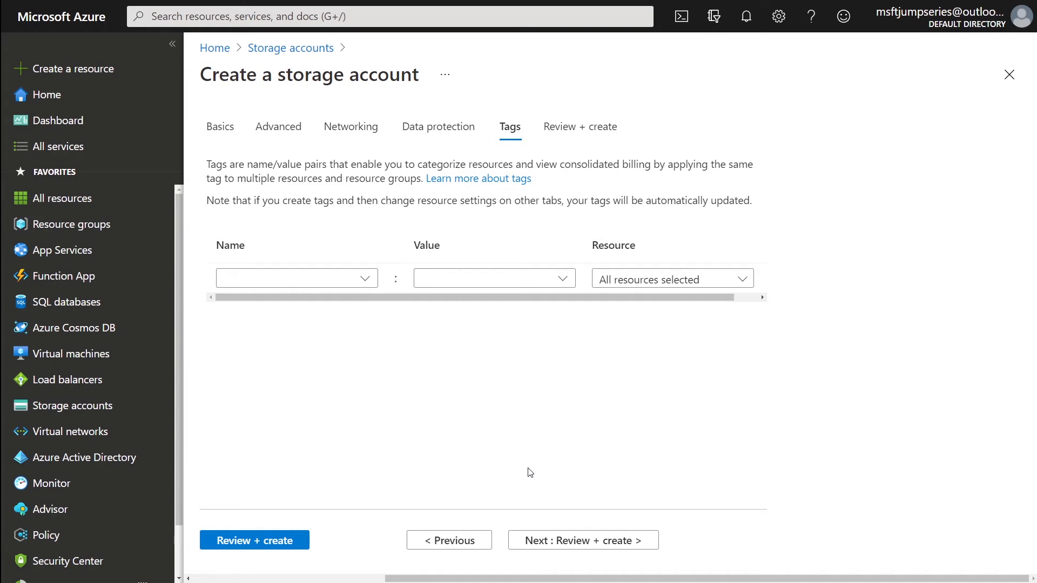
- Add a tag named Division with value IT
left_click(322, 275)
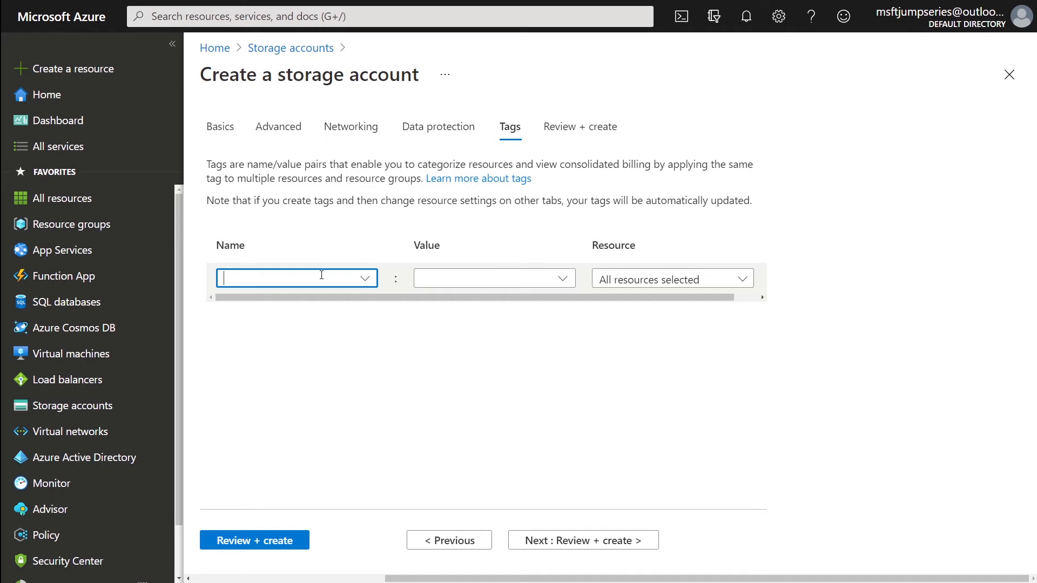
type("divisi")
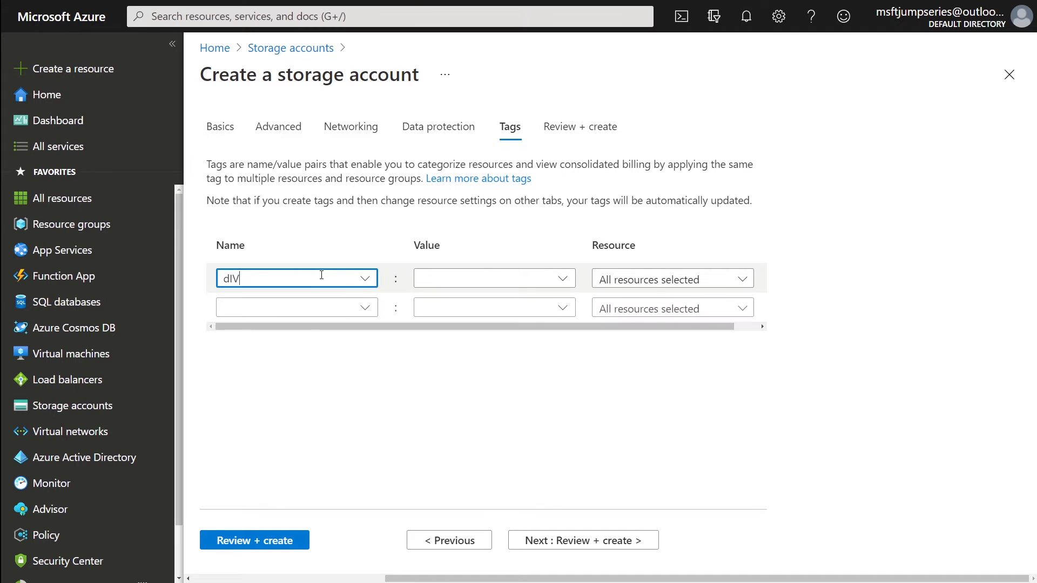
key("BackSpace")
key("BackSpace")
key("BackSpace")
key("BackSpace")
key("BackSpace")
key("BackSpace")
type("Division")
key("Tab")
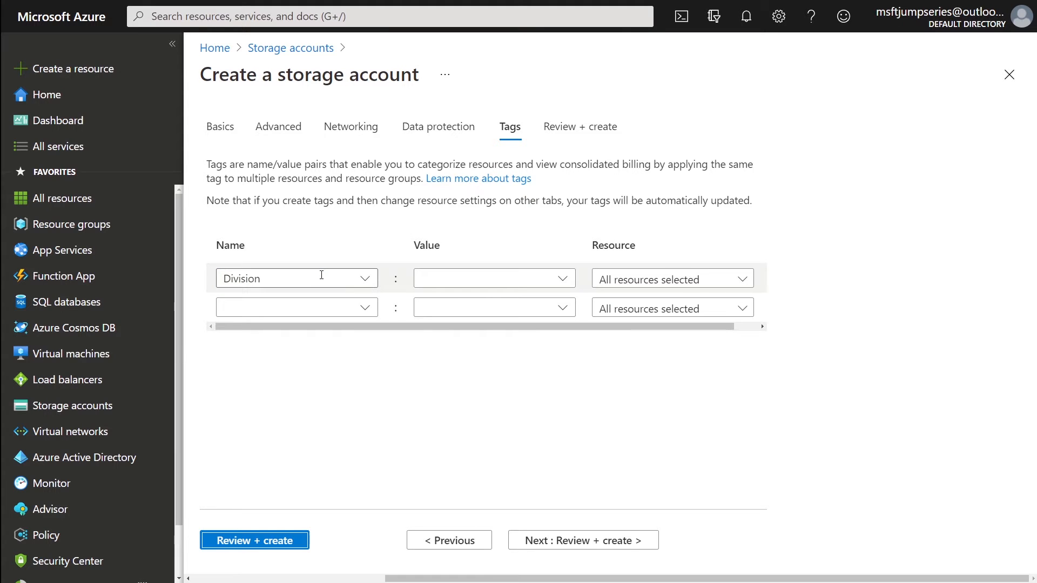
left_click(440, 279)
type("IT")
- Add a second tag named Language with value English/Spanish
left_click(324, 309)
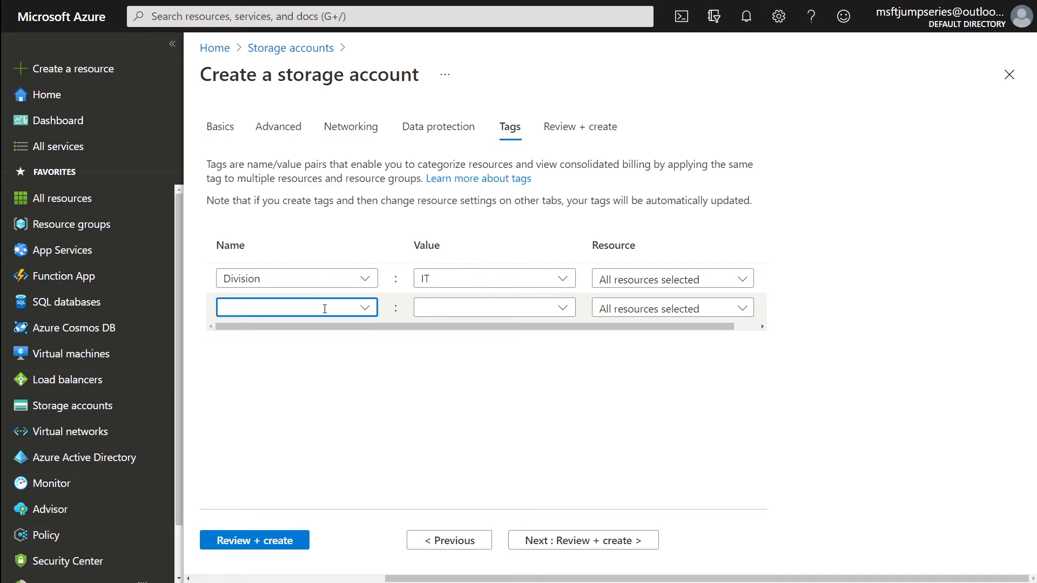
type("Language")
key("Tab")
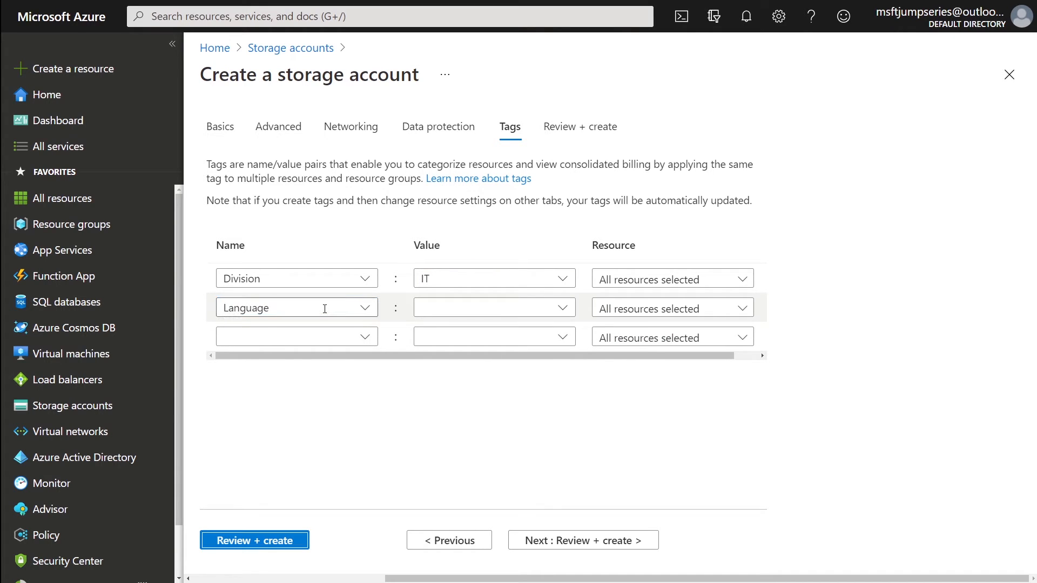
left_click(459, 312)
type("Engl")
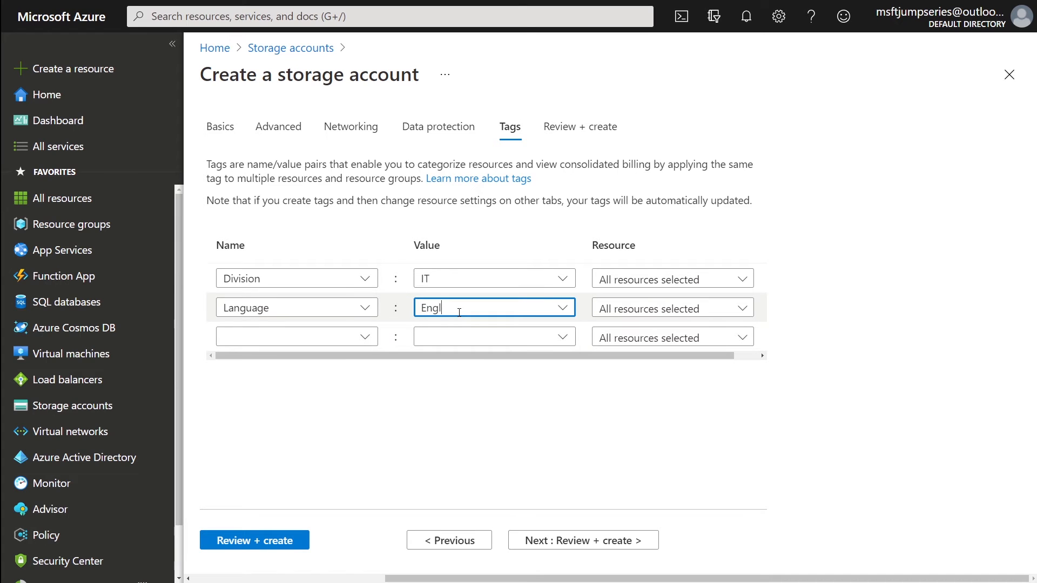
type("ish/Spanish")
left_click_drag(465, 313, 459, 311)
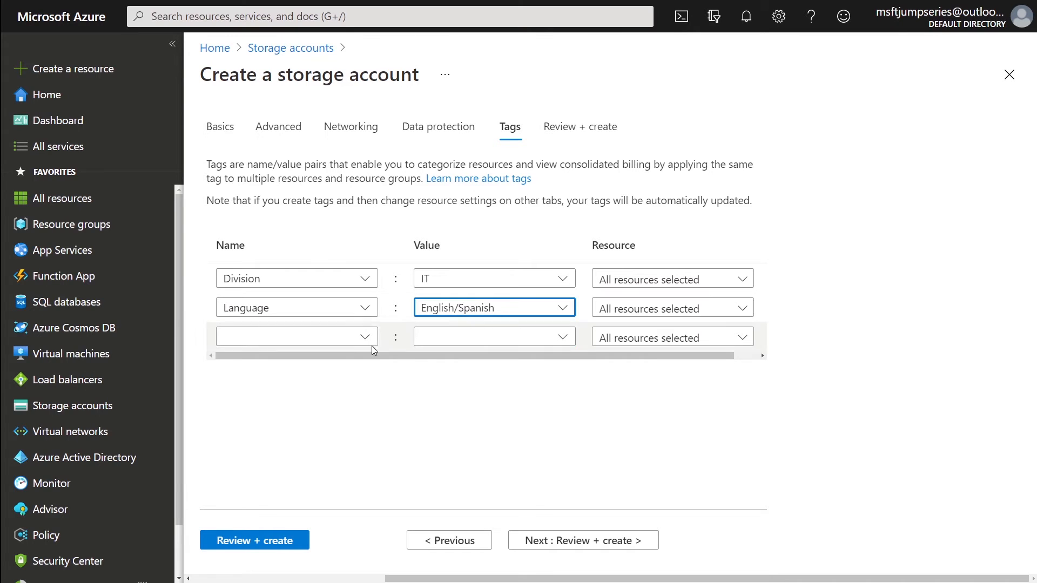
left_click(316, 339)
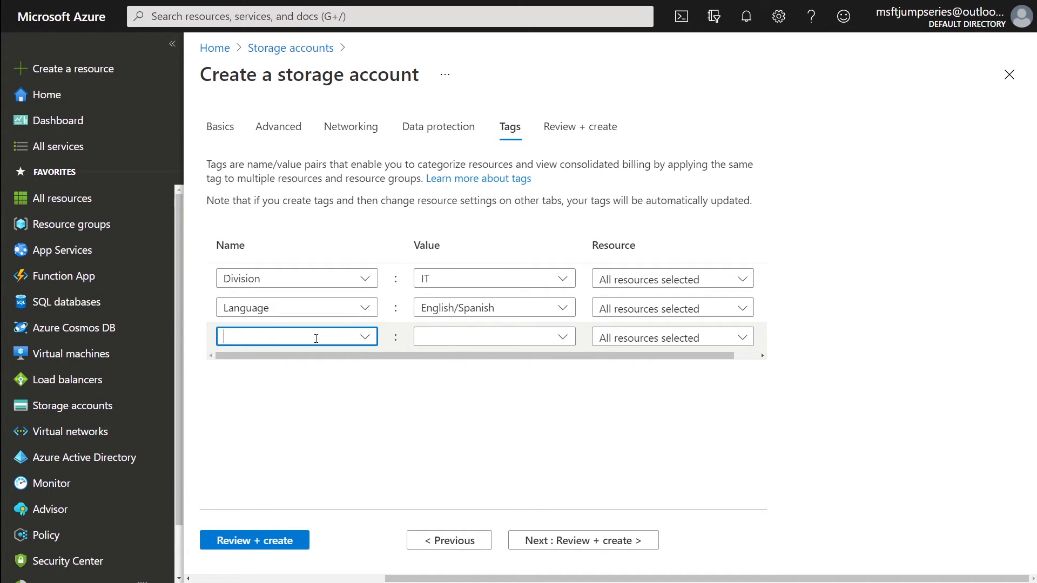
- Add a third tag named 'Está en español' with value 'Sí, está en español'
type("E")
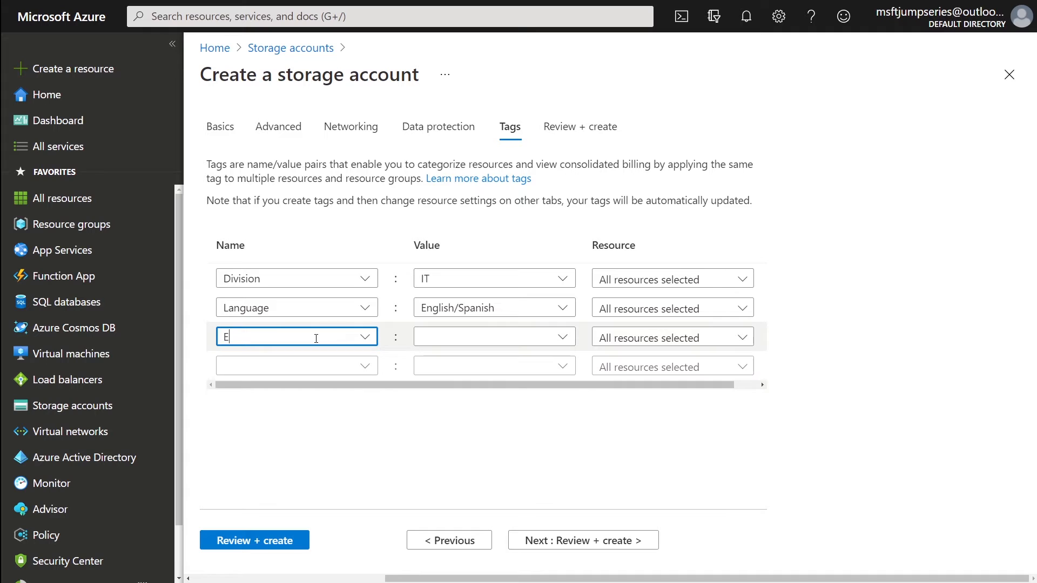
type("stá en español")
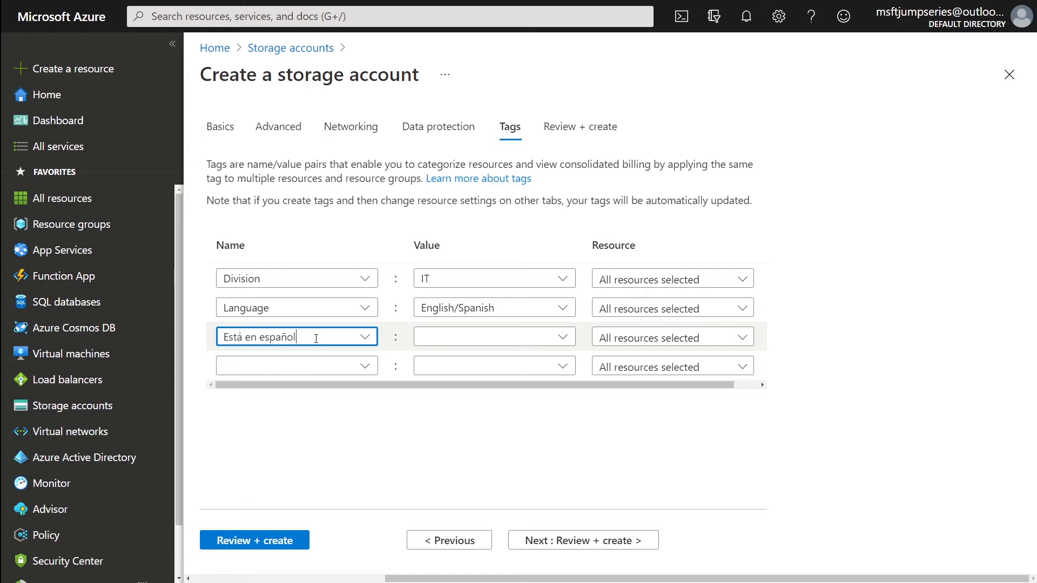
key("Tab")
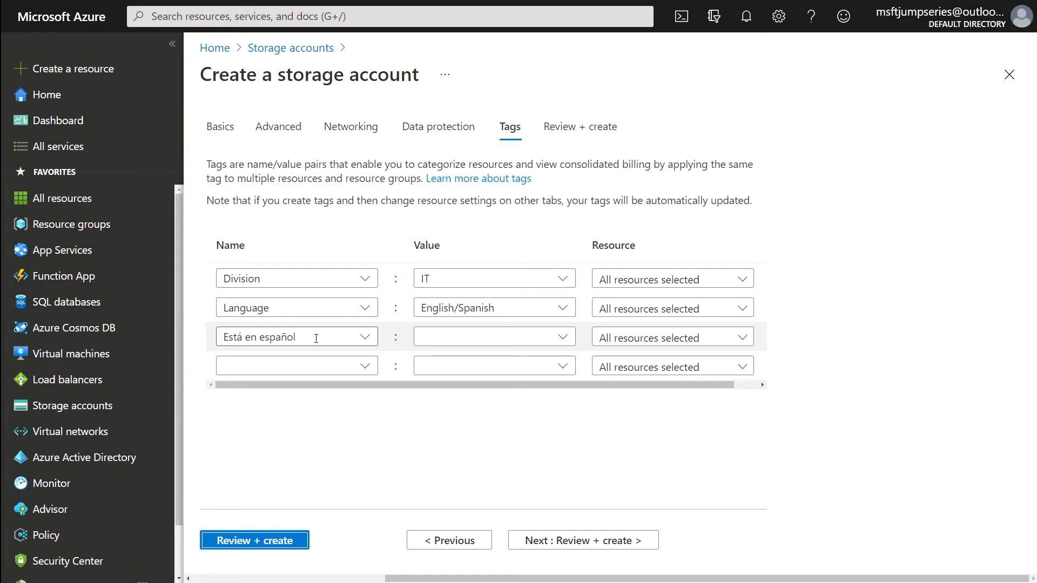
left_click(434, 336)
type("S")
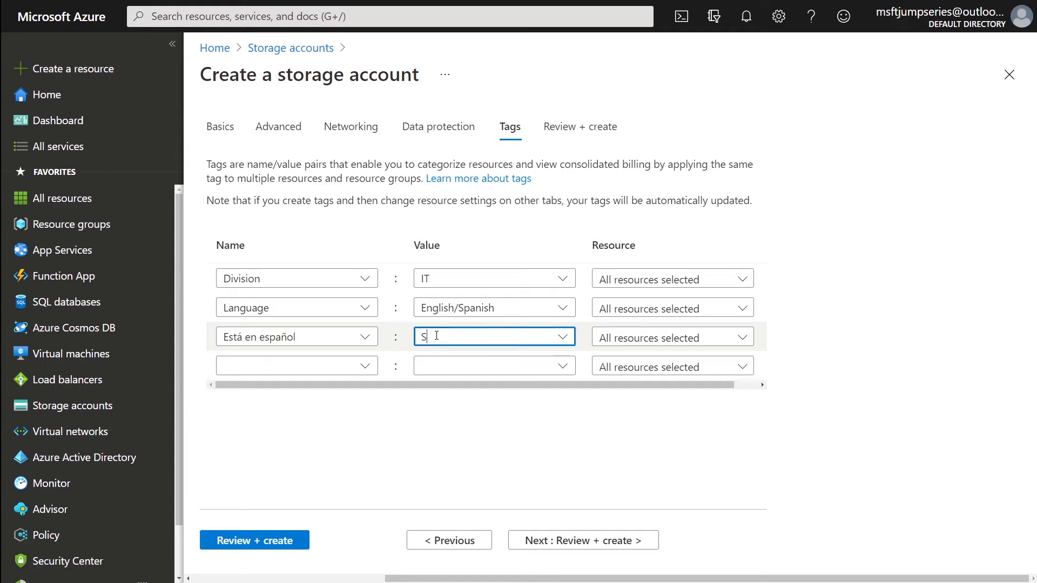
type("í, está en español")
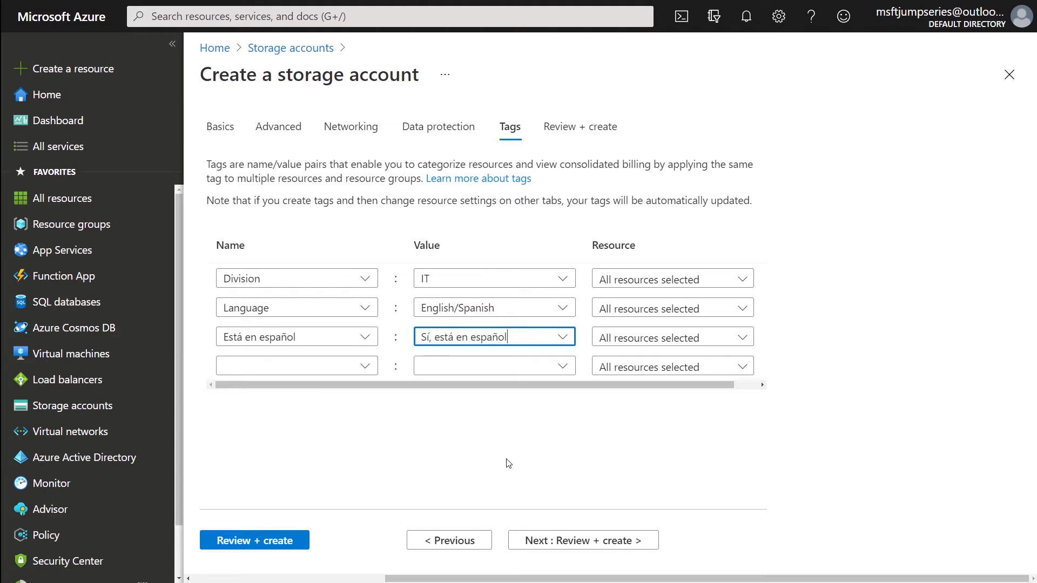
- Review the Language and Está en español tag names and values, leaving them unchanged
left_click_drag(507, 337, 422, 330)
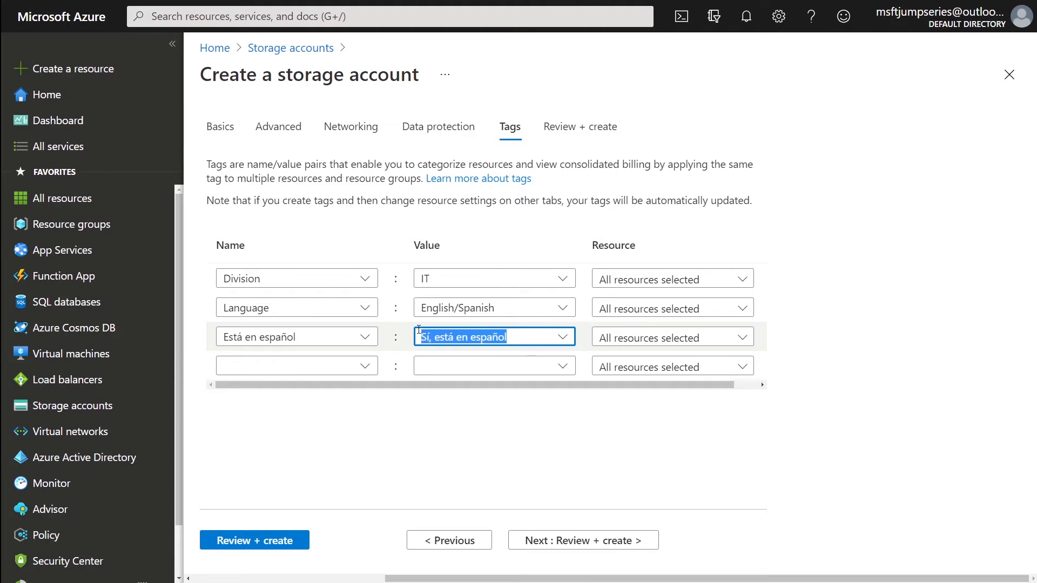
key("BackSpace")
left_click(283, 338)
key("BackSpace")
left_click(302, 305)
key("BackSpace")
left_click(422, 305)
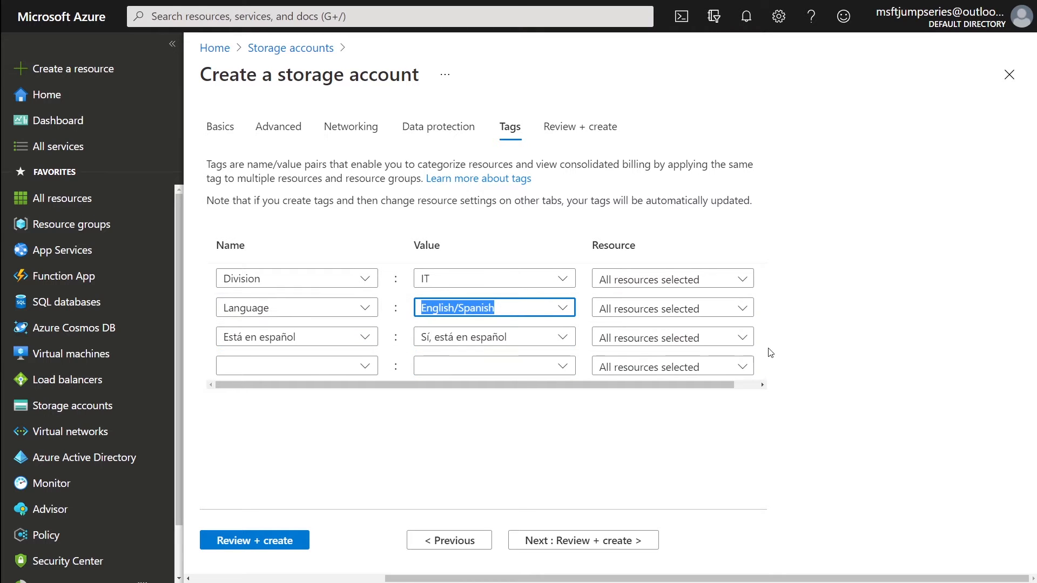
left_click(395, 343)
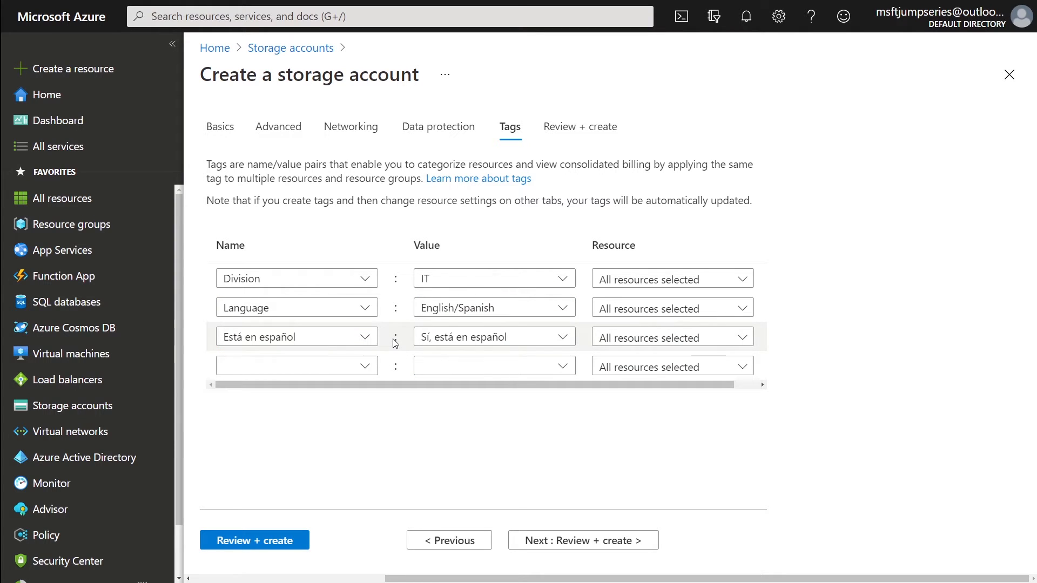
left_click(318, 335)
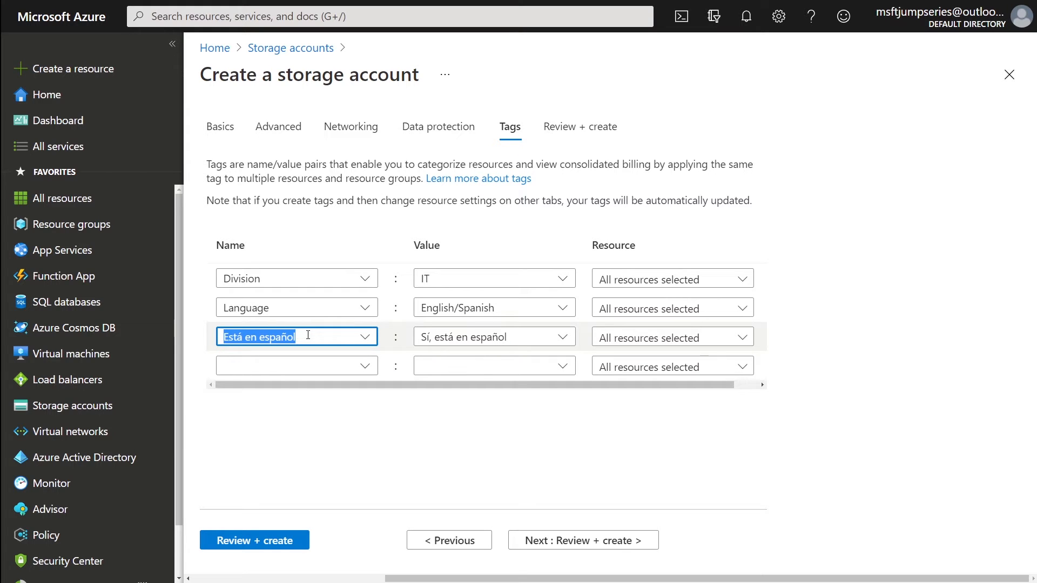
left_click(503, 337)
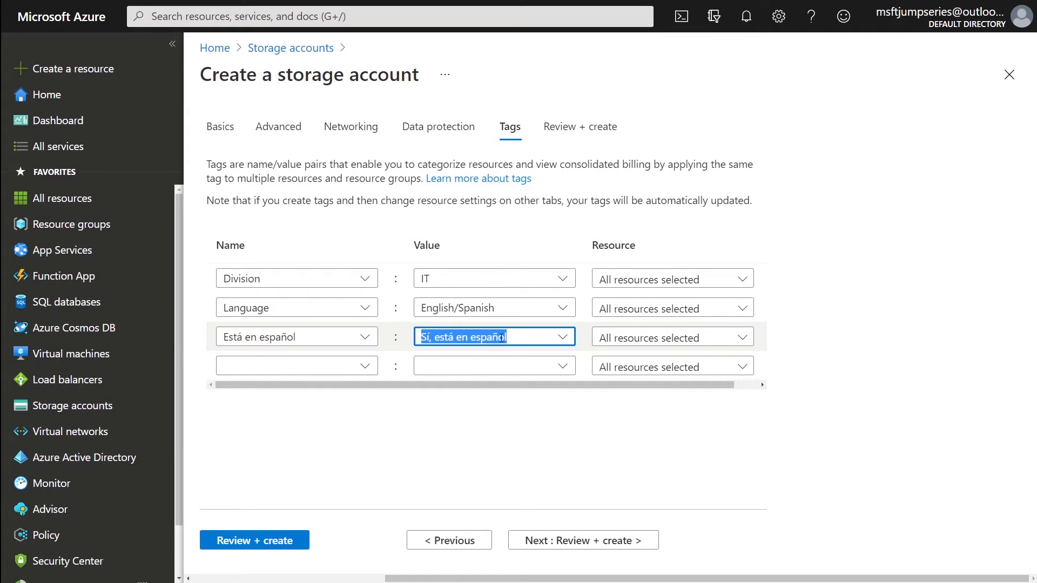
key("BackSpace")
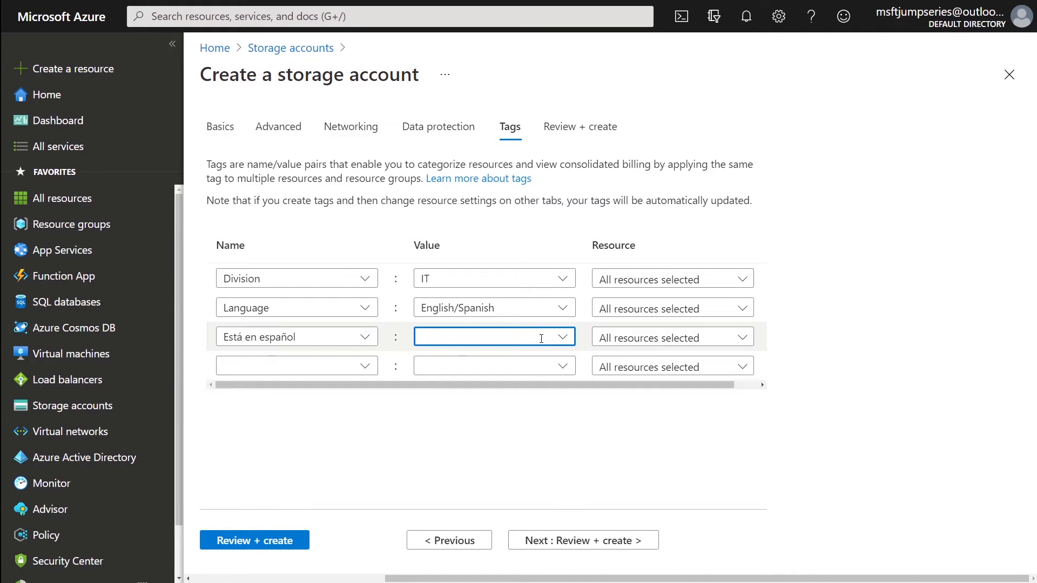
left_click(604, 481)
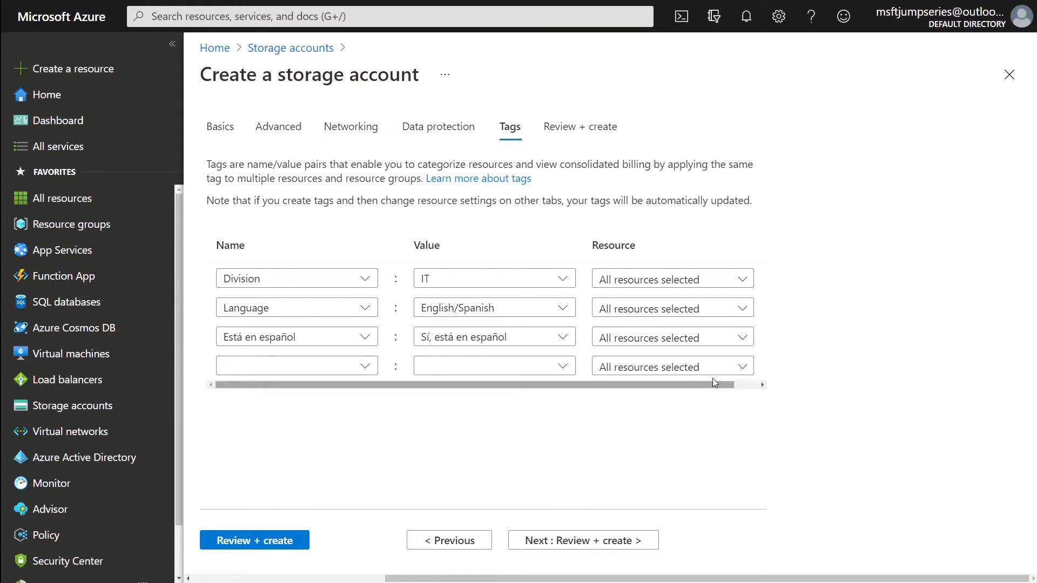
- Delete the Está en español and Language tags, leaving only Division: IT
left_click_drag(715, 385, 758, 386)
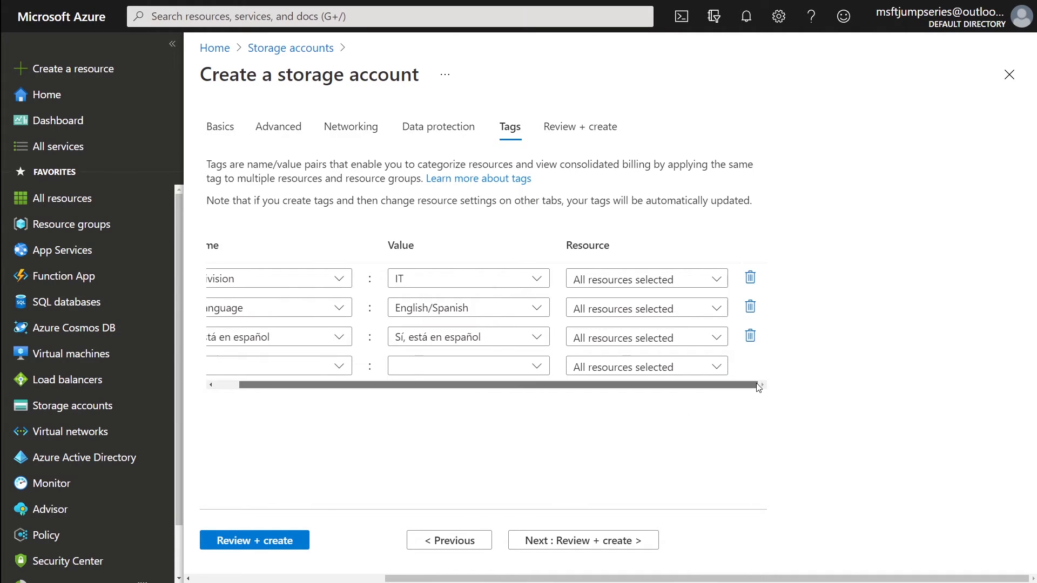
left_click(750, 336)
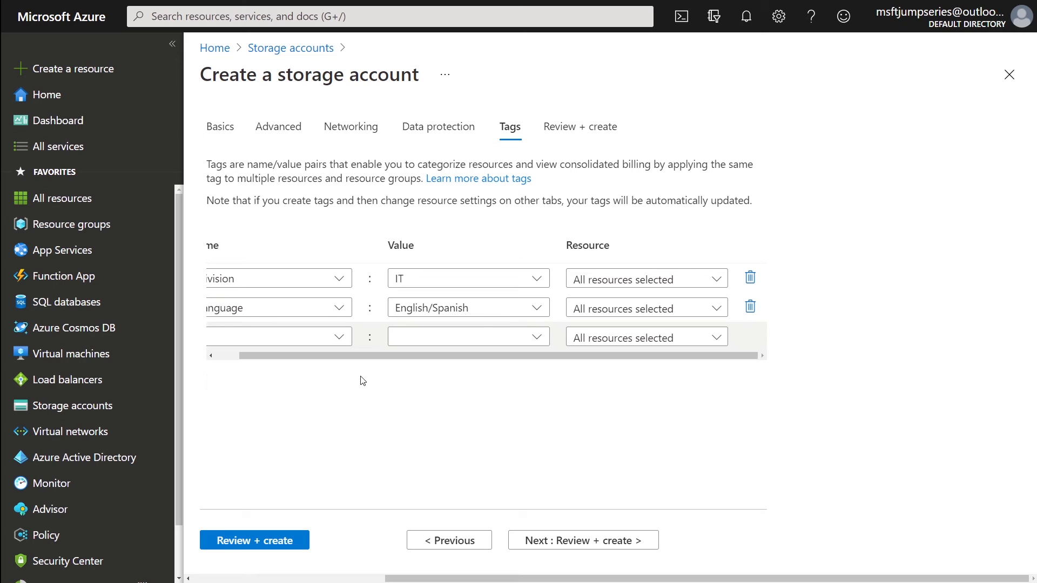
left_click(750, 307)
left_click(227, 326)
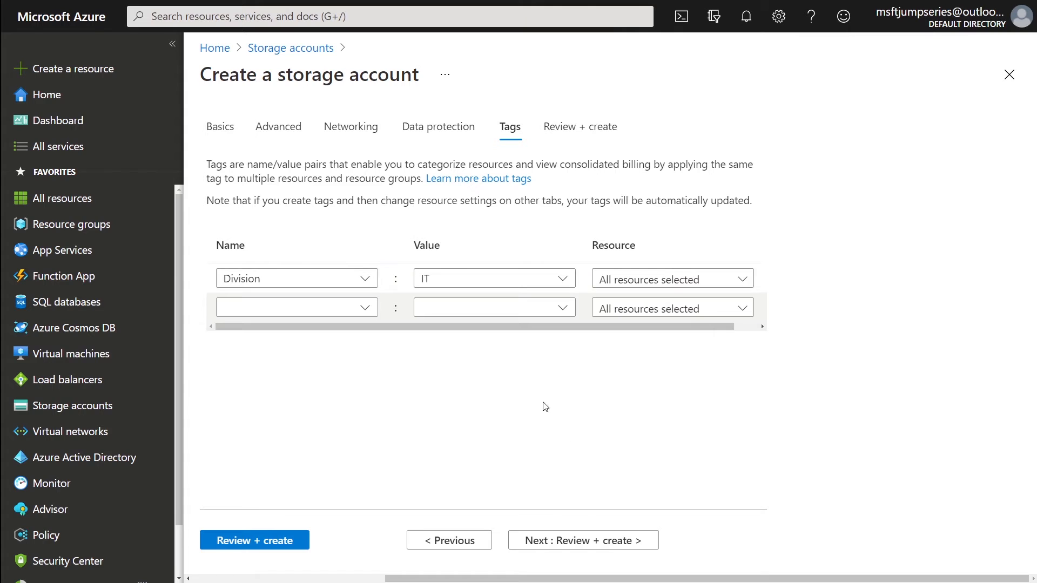
- Validate the sajumpseries2 settings, scroll the summary down to Tags, and start the deployment
left_click(597, 538)
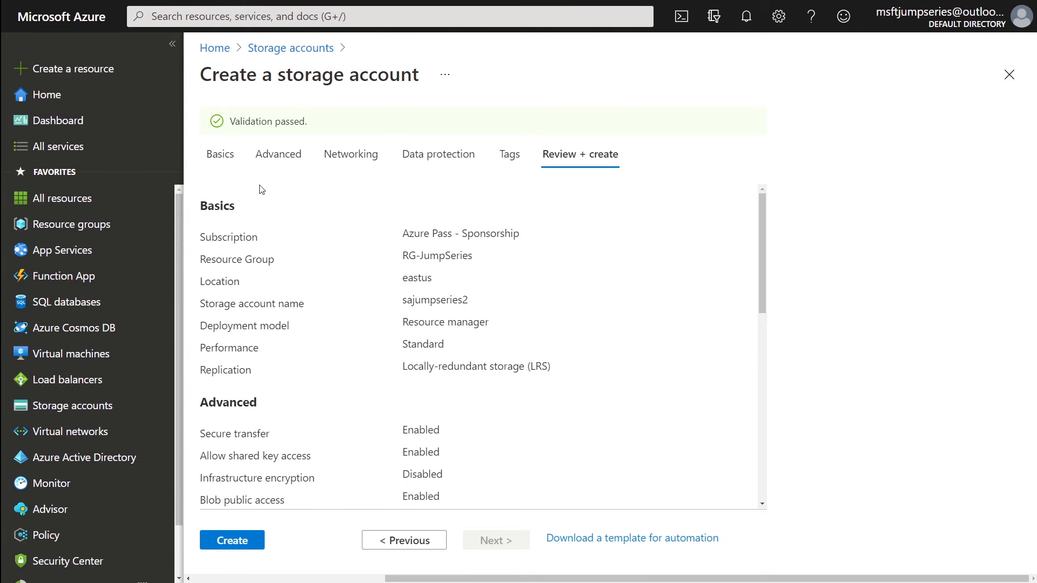
scroll(326, 250, "down", 10)
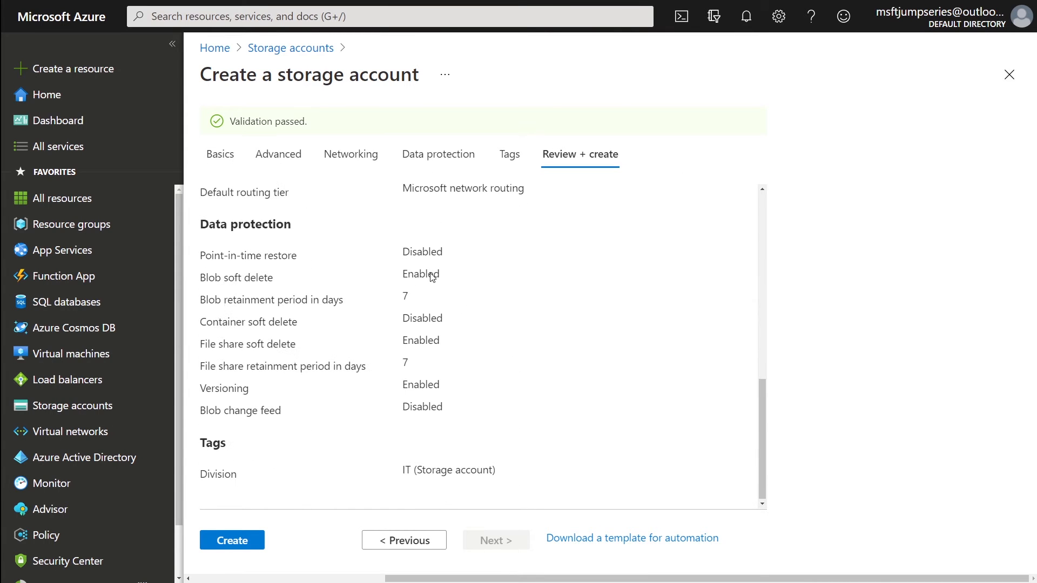
scroll(431, 274, "up", 10)
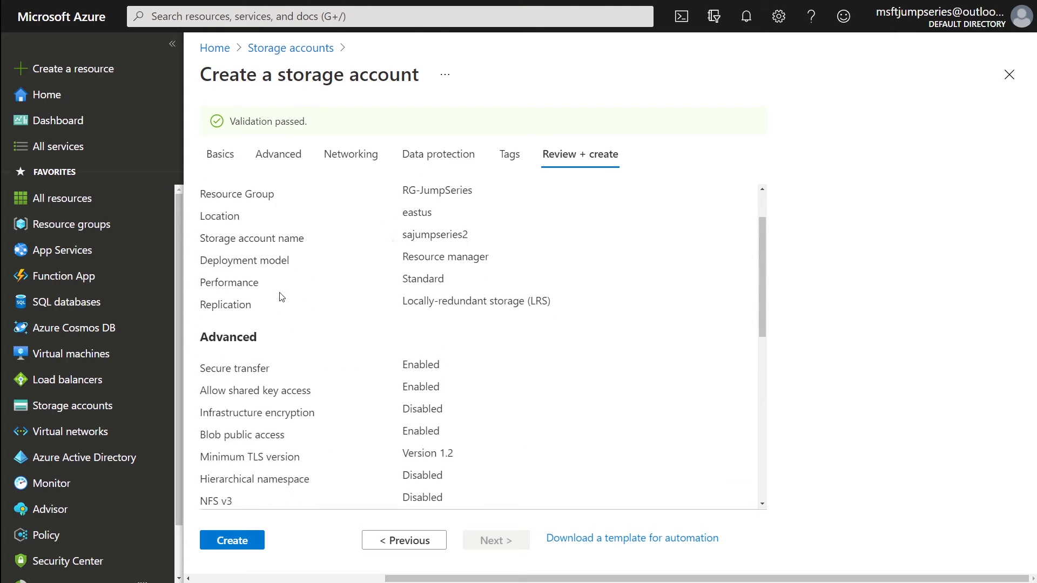
scroll(389, 236, "down", 5)
scroll(389, 236, "down", 2)
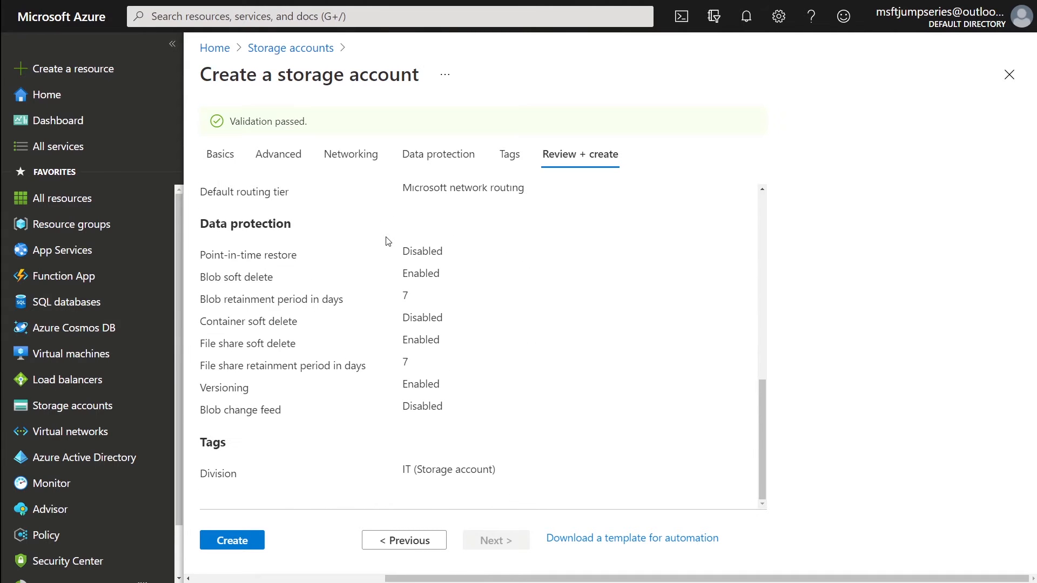
left_click(233, 548)
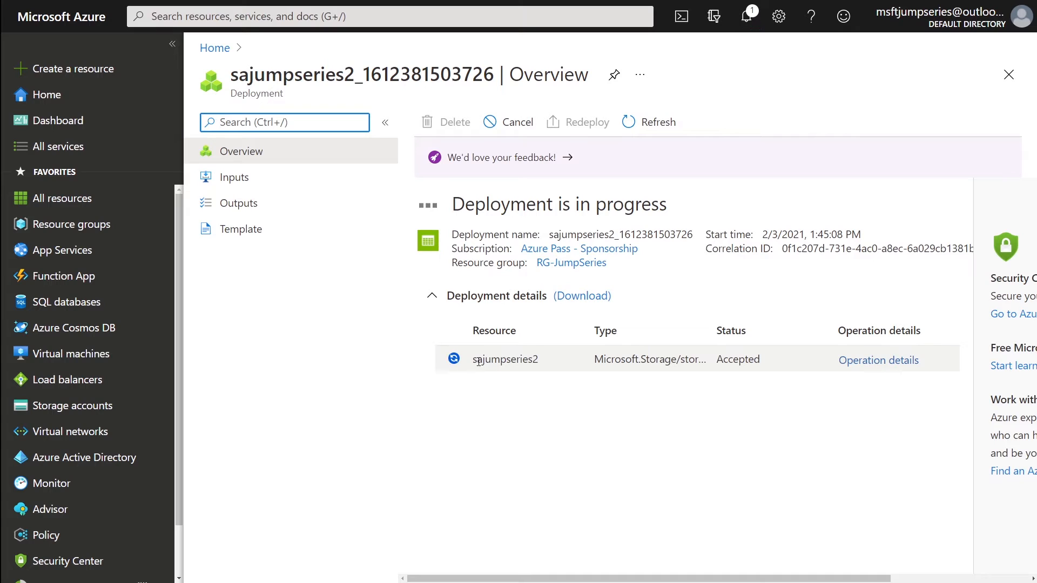
- Select the sajumpseries2 resource name on the in-progress deployment page
left_click_drag(474, 360, 538, 359)
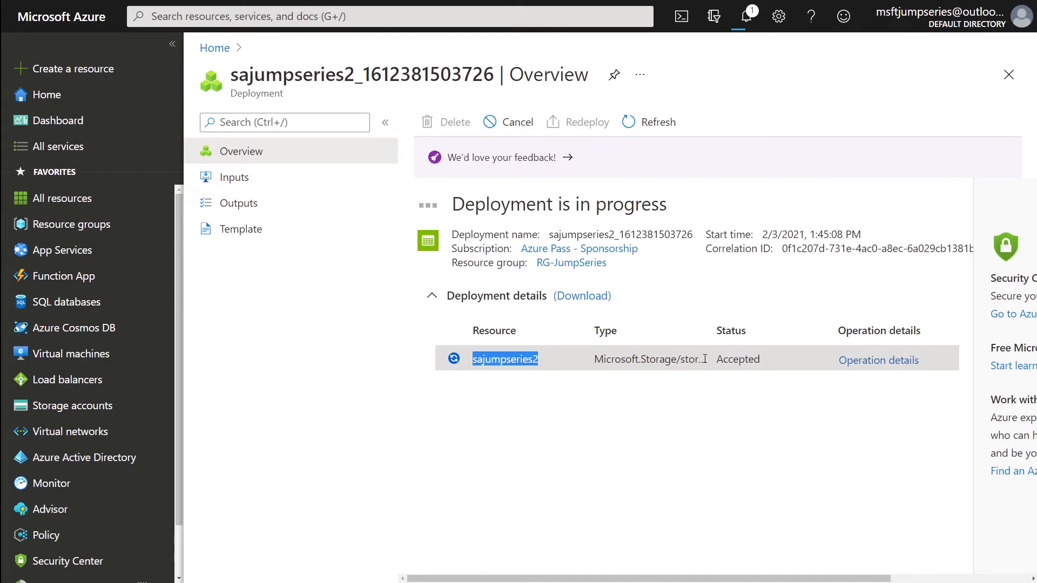
double_click(731, 361)
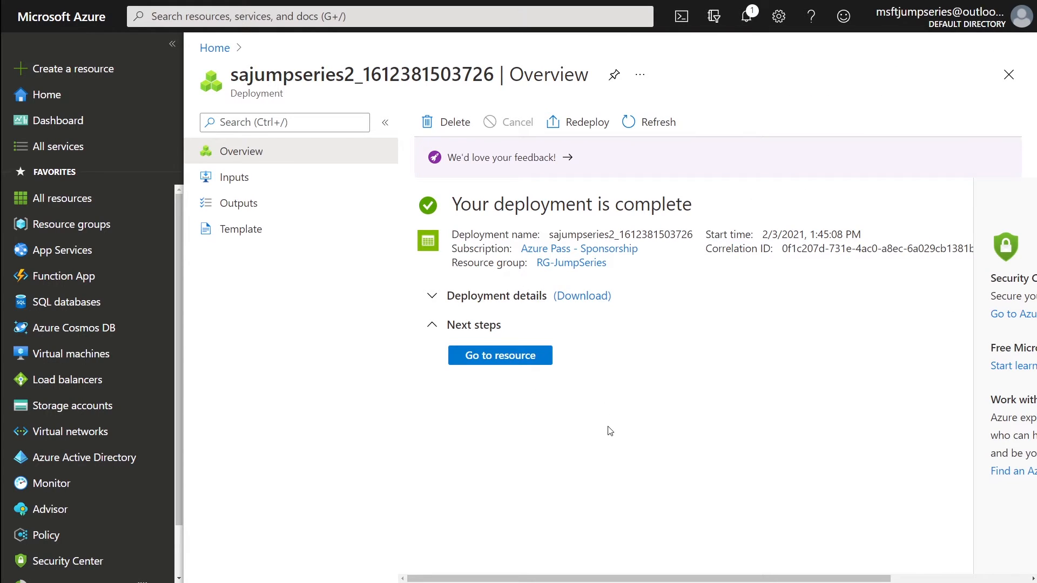
- Go to the sajumpseries2 storage account and scroll its Overview to check the Division: IT tag
left_click(518, 358)
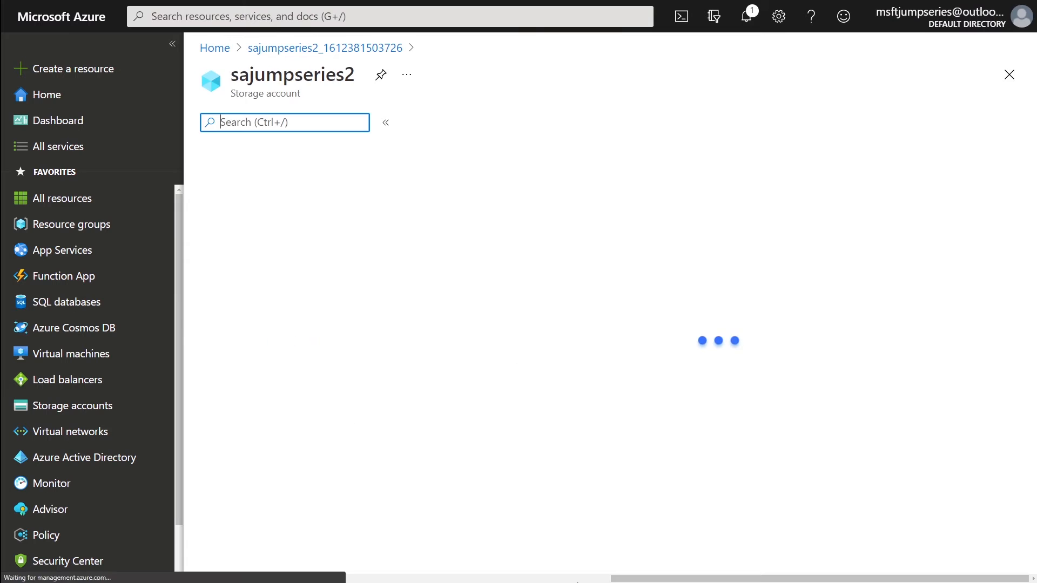
double_click(291, 80)
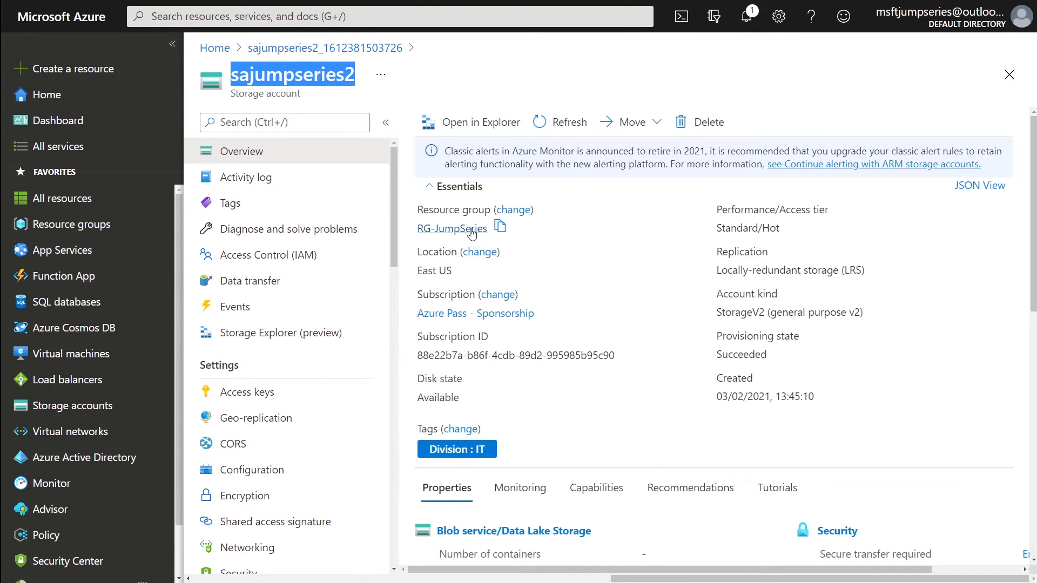
scroll(576, 312, "down", 4)
scroll(575, 313, "down", 6)
scroll(576, 312, "up", 10)
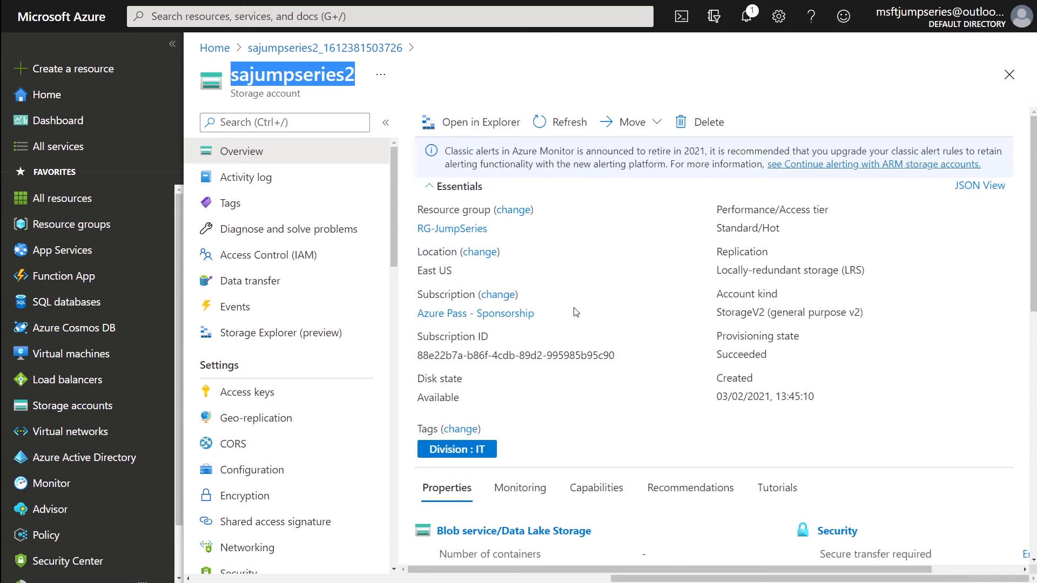
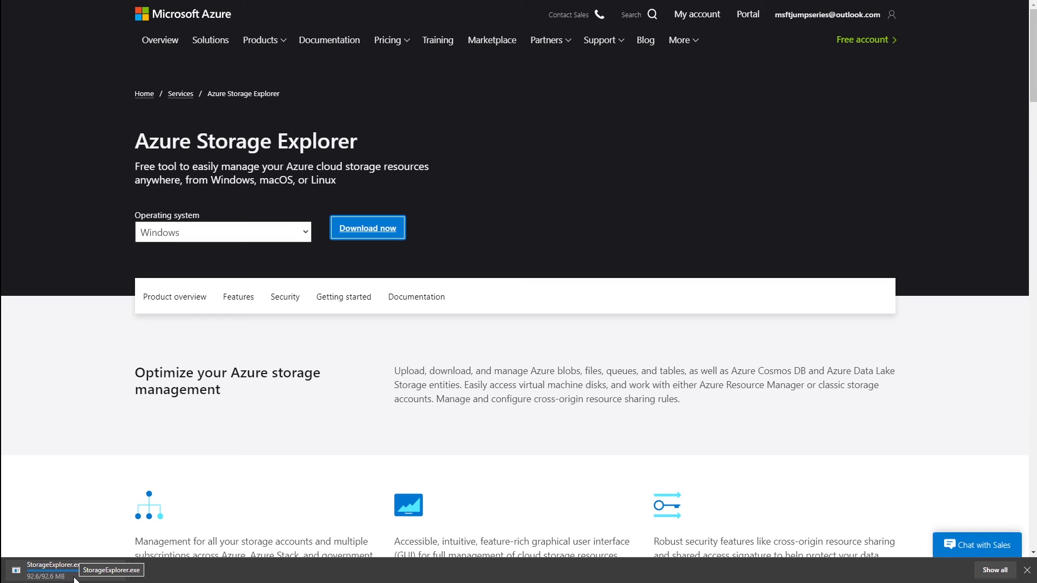
- Run the StorageExplorer.exe installer for the current user only, accepting the licence and default folders
left_click(75, 573)
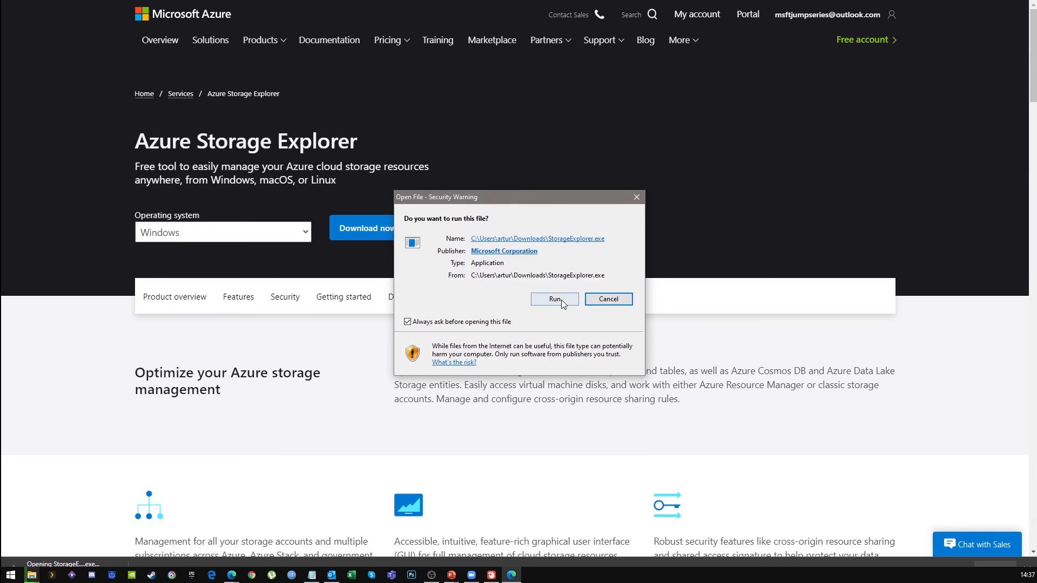
left_click(555, 299)
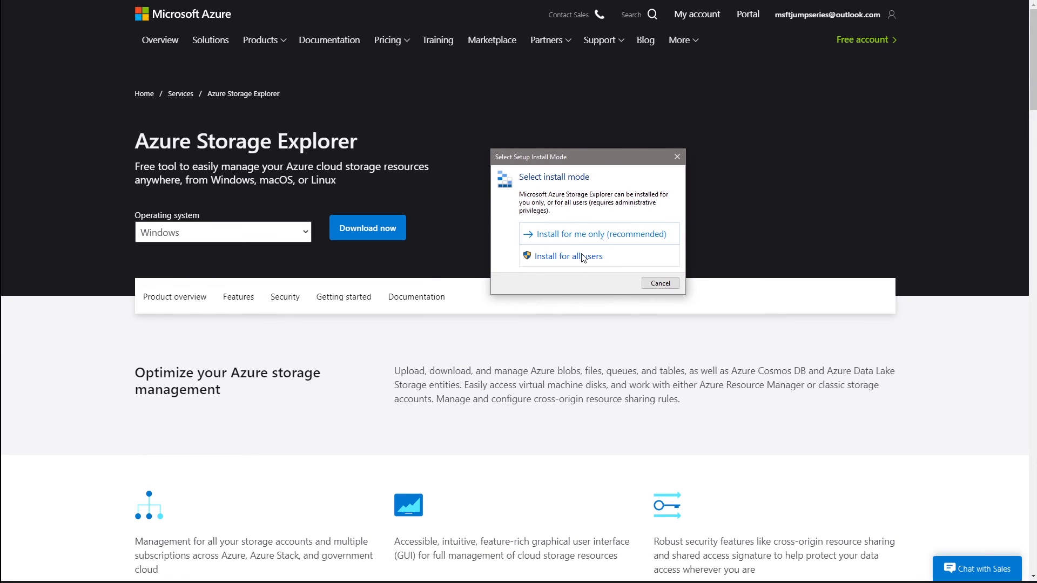
left_click(592, 236)
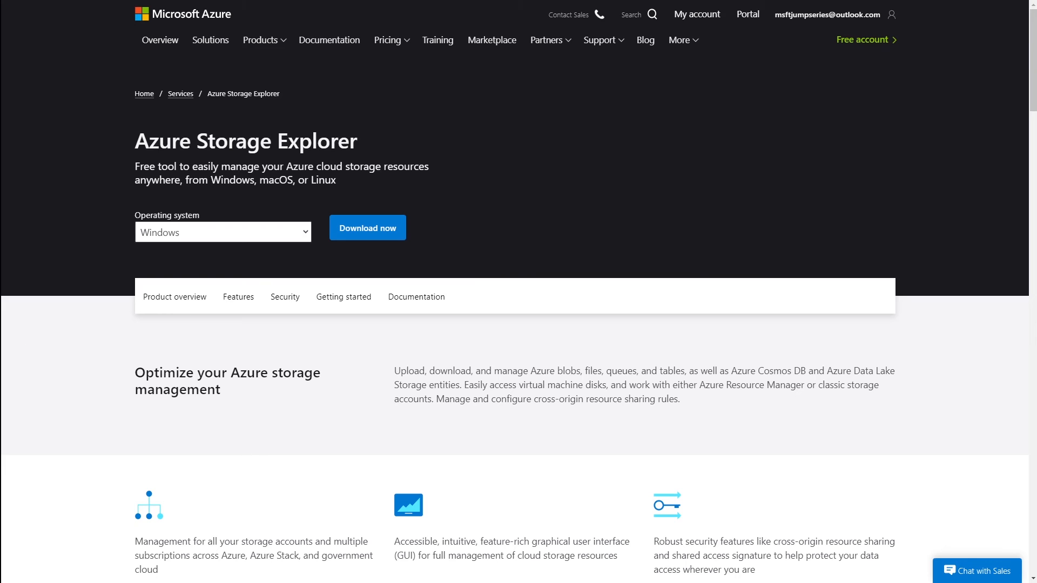
left_click(463, 353)
left_click(675, 385)
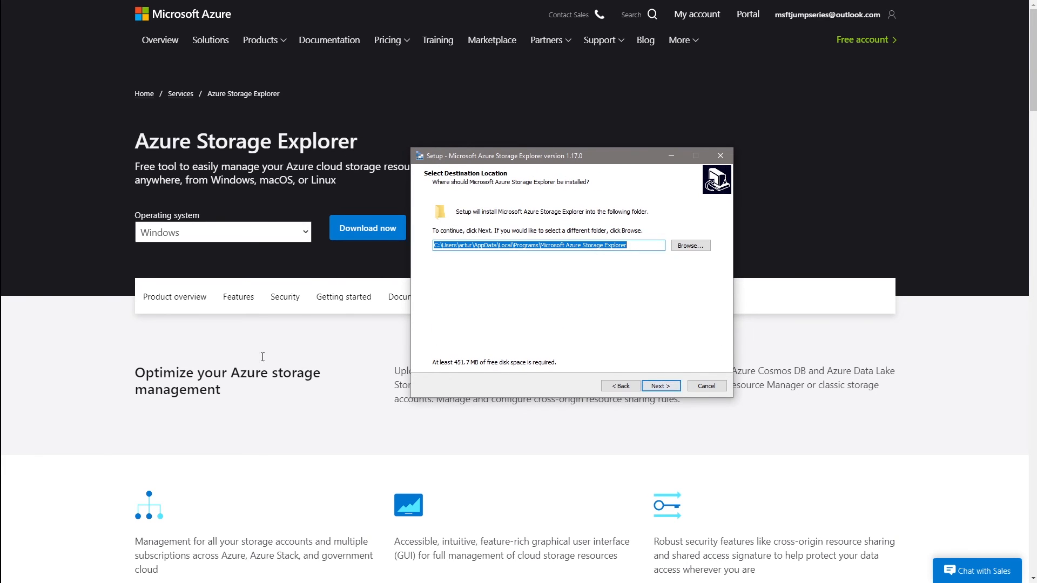
left_click(662, 386)
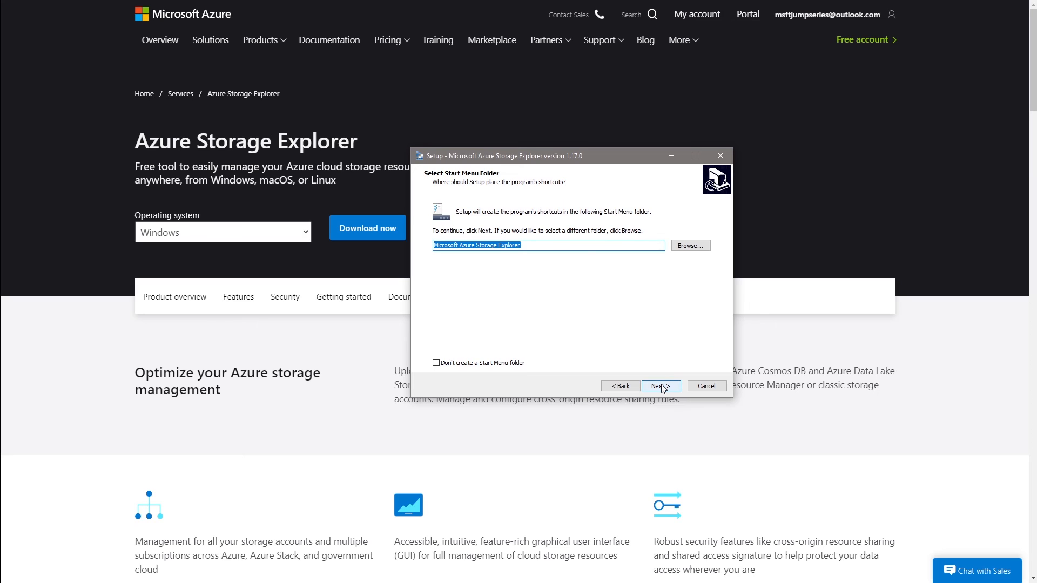
left_click(662, 386)
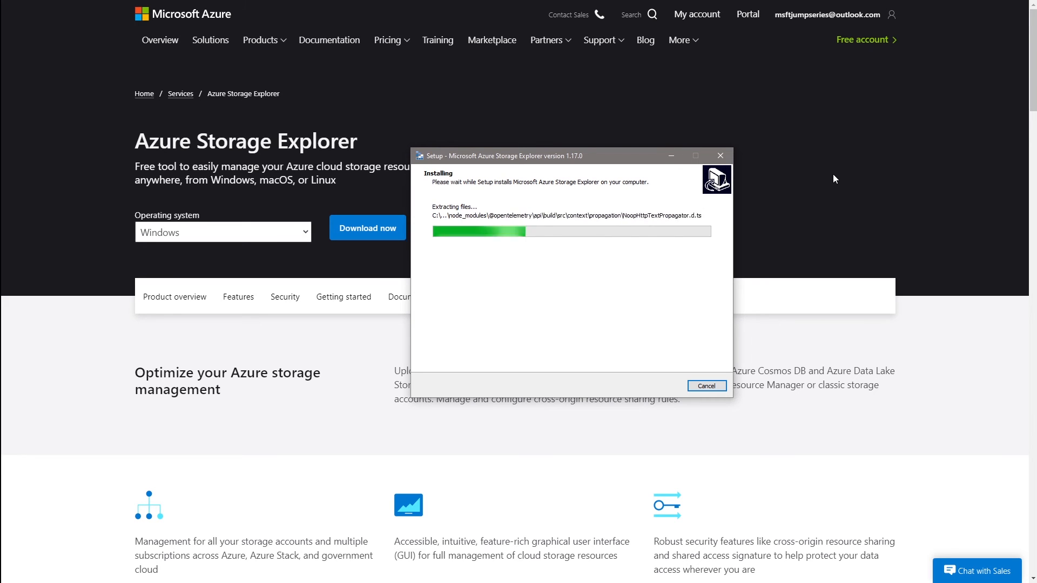
left_click(790, 169)
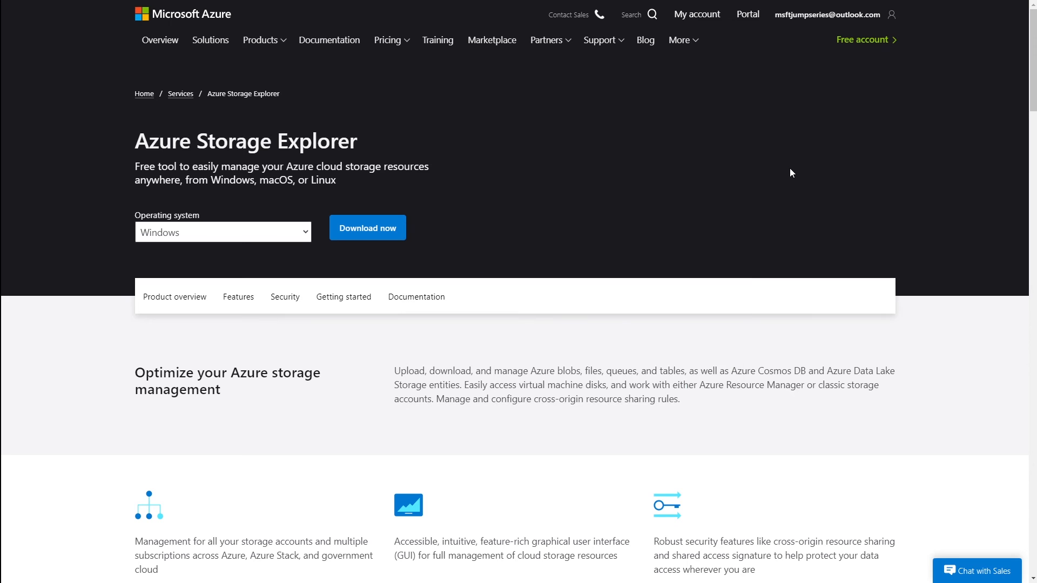
- Switch to the sajumpseries2 portal page and dismiss the Storage Explorer download notice
key("F11")
left_click(79, 7)
key("F11")
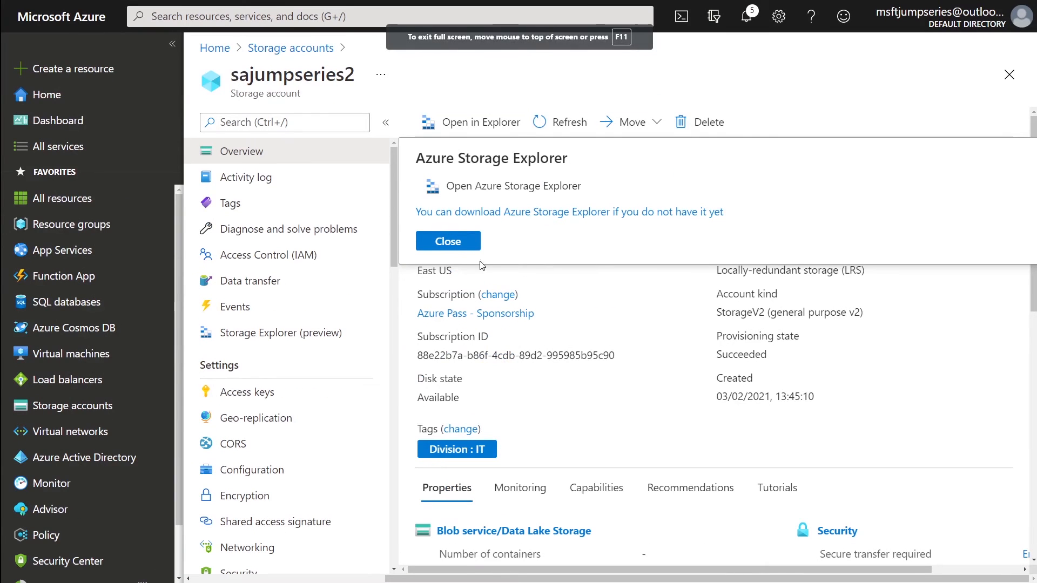
left_click(460, 249)
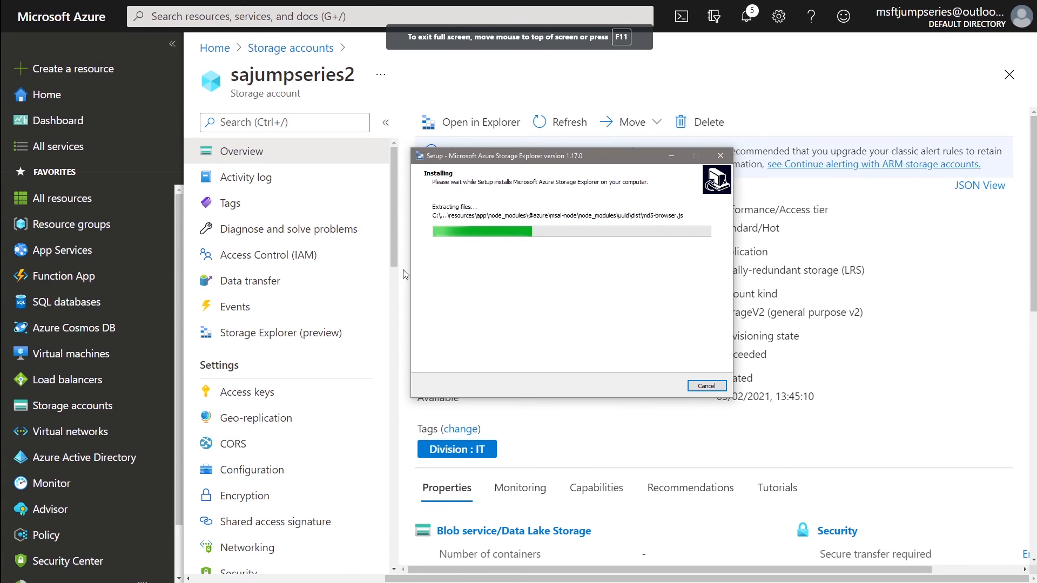
- Open the account's Storage Explorer (preview) and expand Blob Containers, File Shares, Queues and Tables
left_click(318, 339)
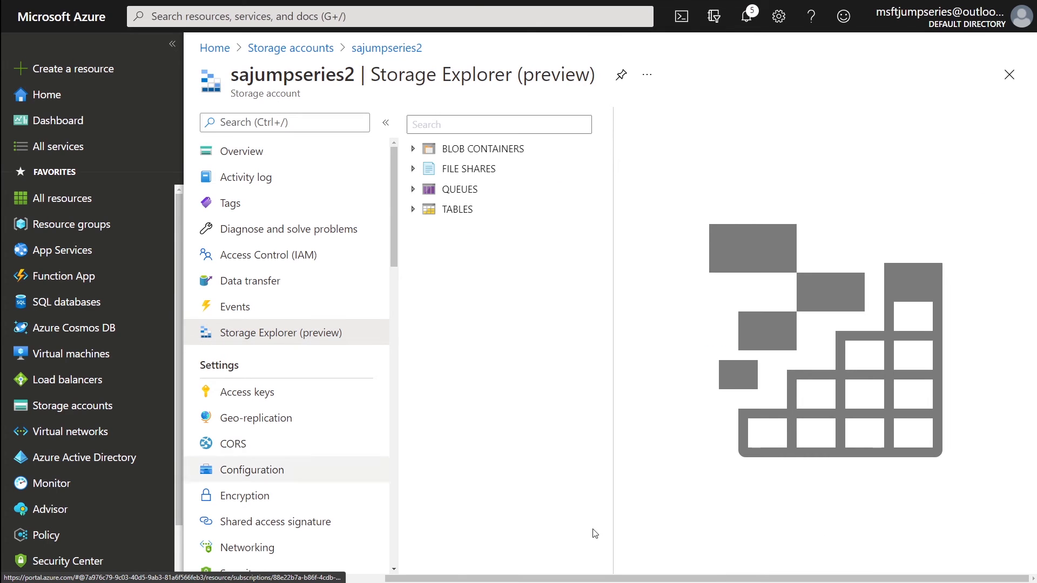
left_click(413, 149)
left_click(413, 168)
left_click(413, 189)
left_click(412, 209)
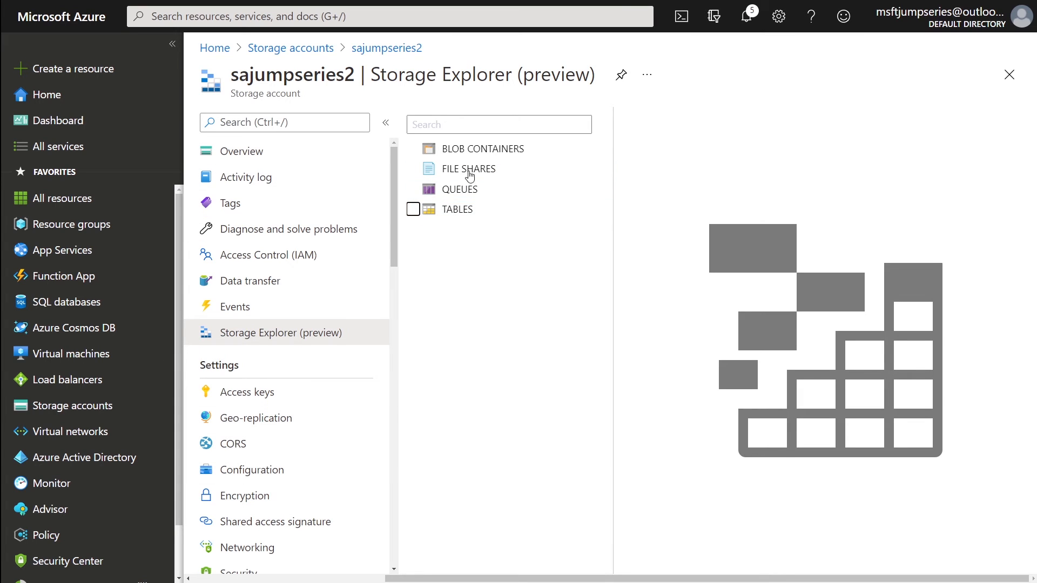
- List the account's blob containers, confirming only $logs exists, and return to Overview
left_click(468, 154)
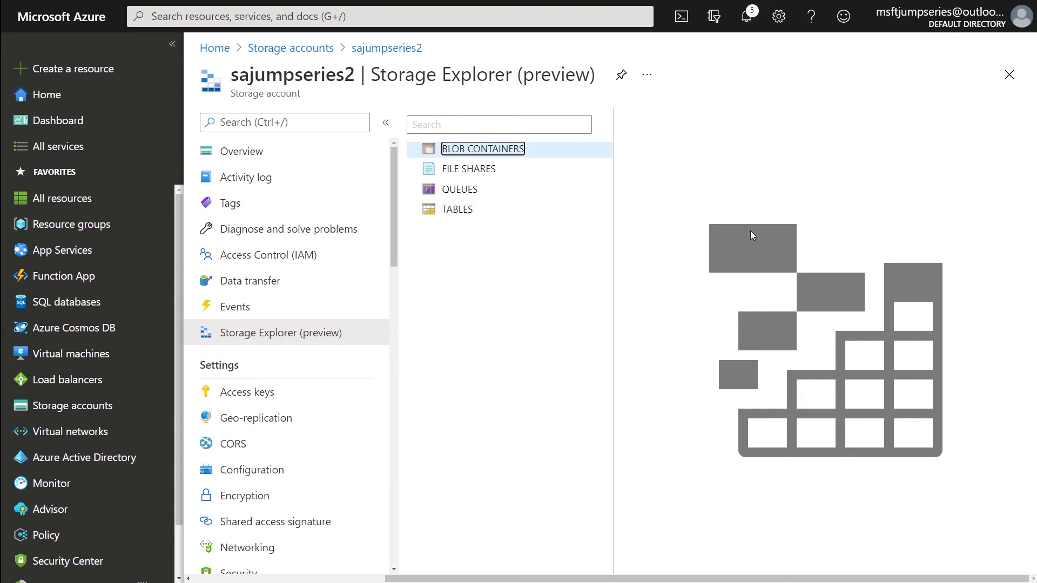
scroll(263, 385, "down", 5)
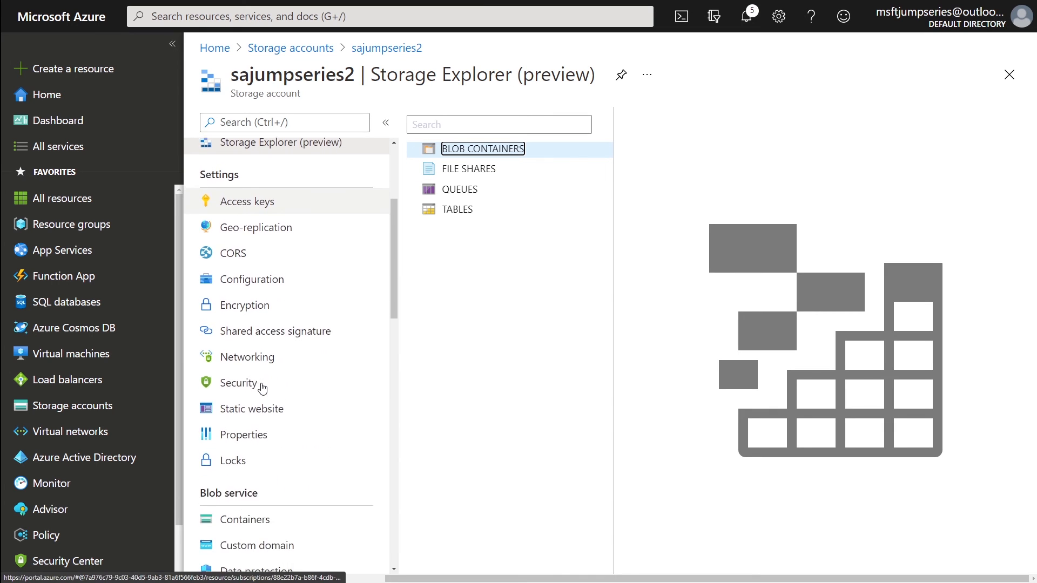
left_click(243, 451)
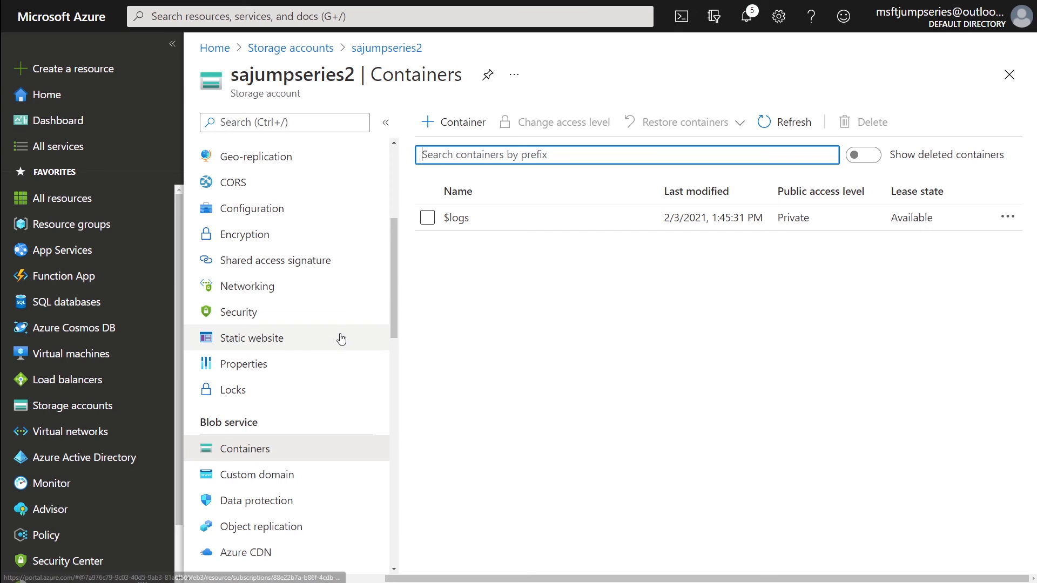
scroll(340, 338, "up", 5)
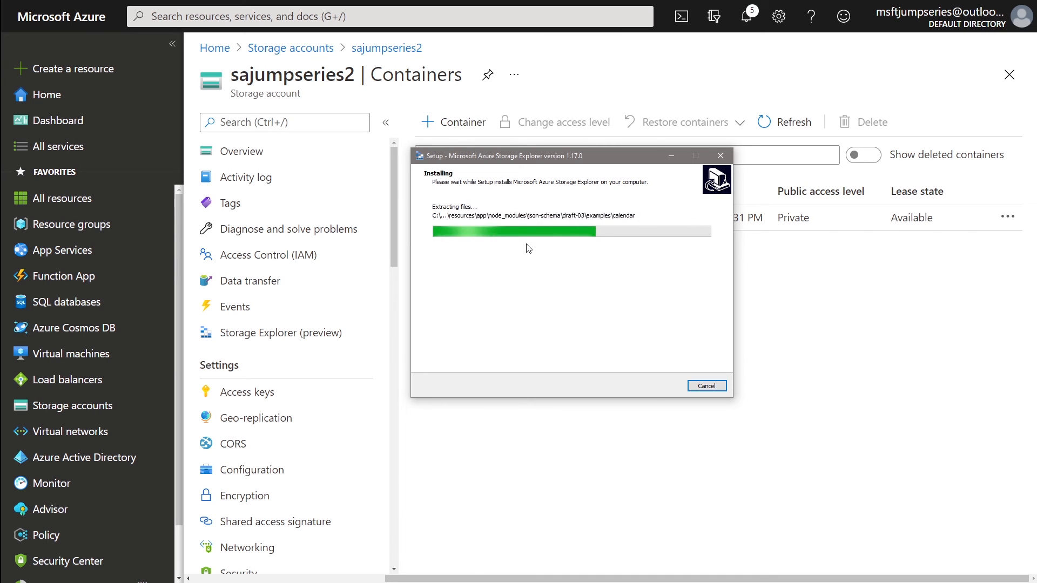
left_click(246, 157)
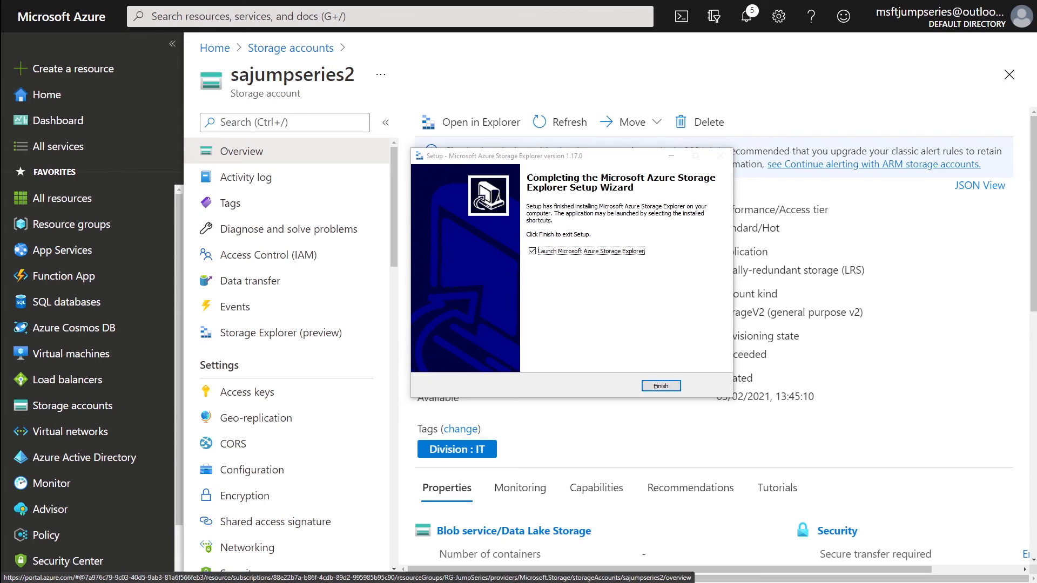
- Launch Storage Explorer and add an Azure account using the Azure environment
left_click(661, 386)
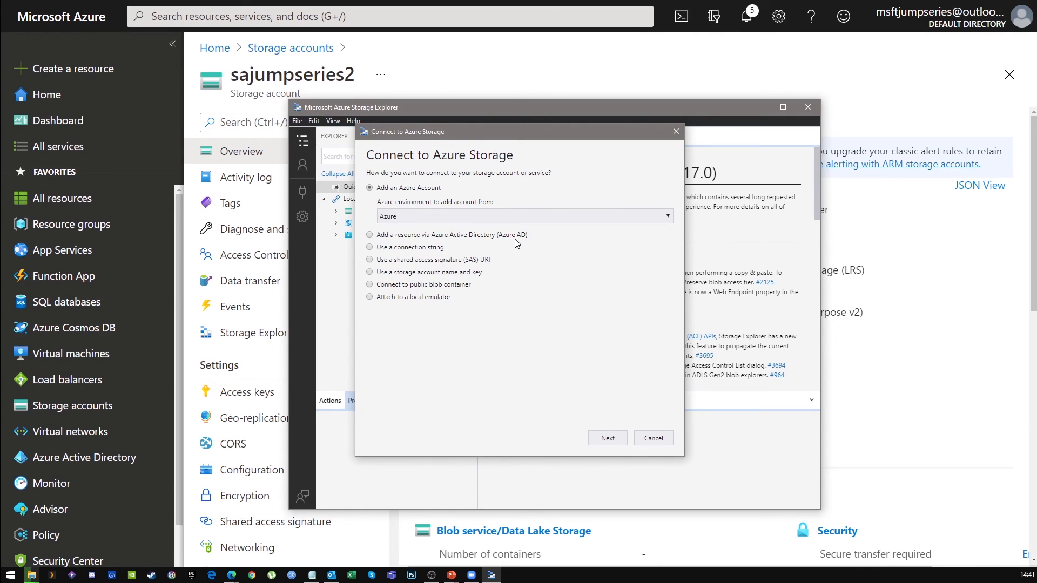
left_click(461, 215)
left_click(461, 215)
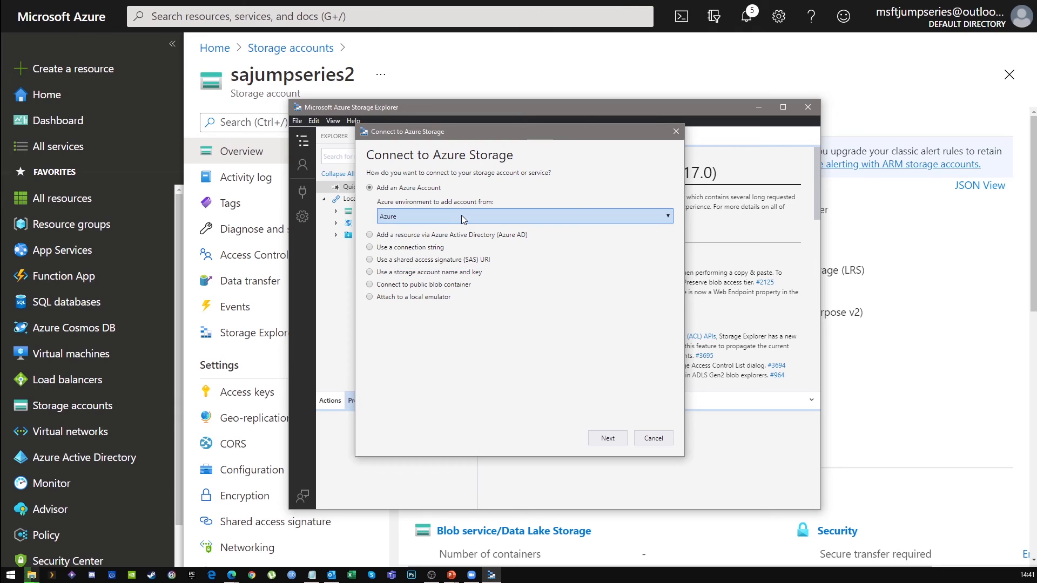
left_click(614, 437)
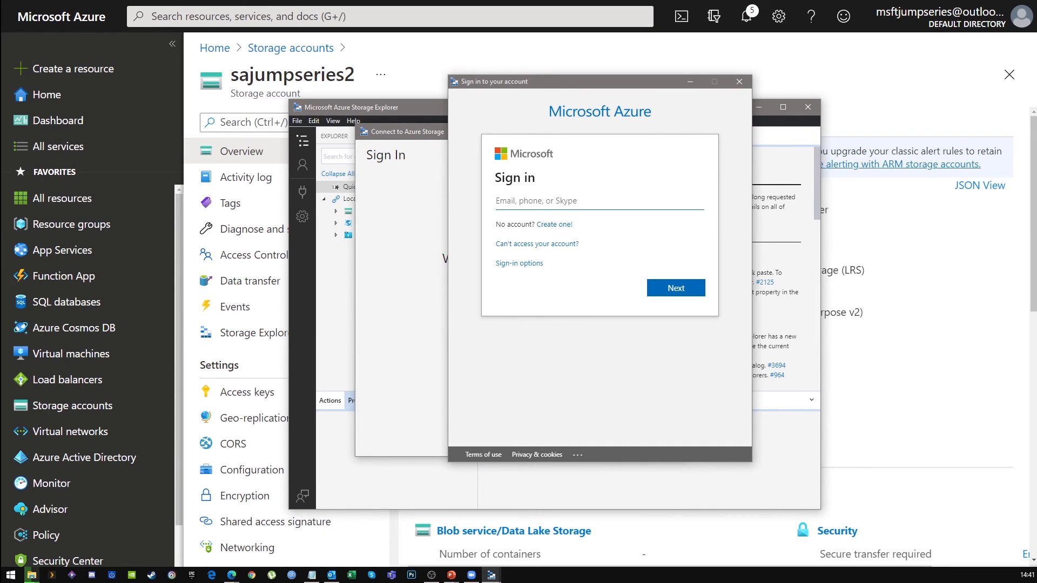
- Sign in with the Microsoft account's e-mail address and password
left_click(550, 194)
type("z")
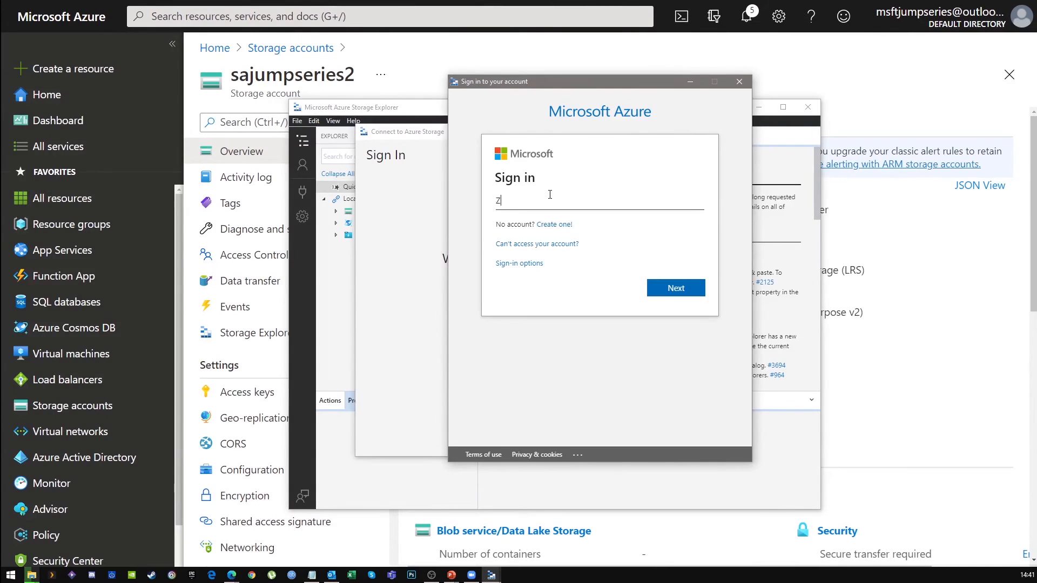
key("BackSpace")
left_click(659, 283)
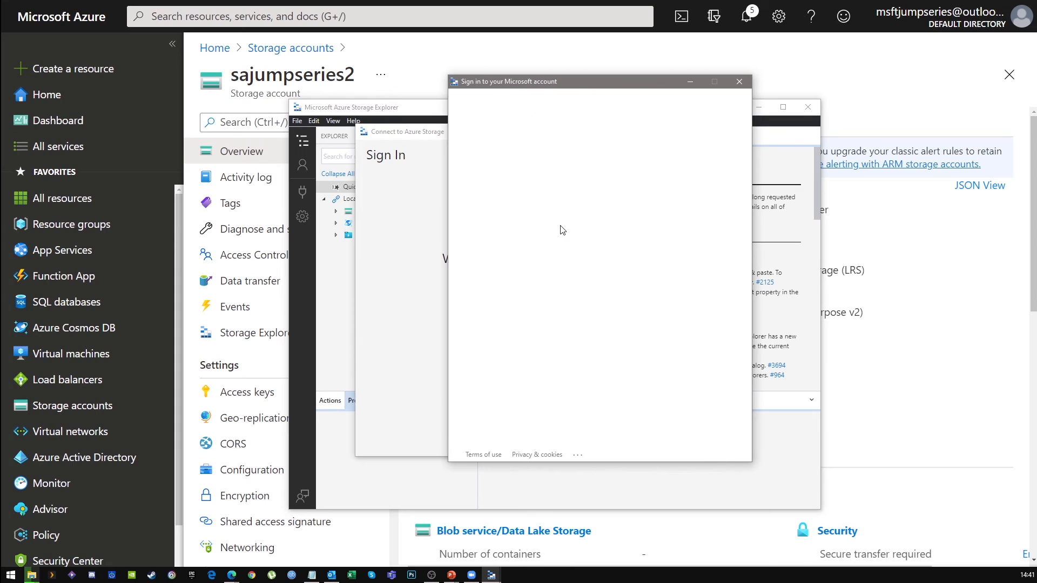
type("••••••••••••••")
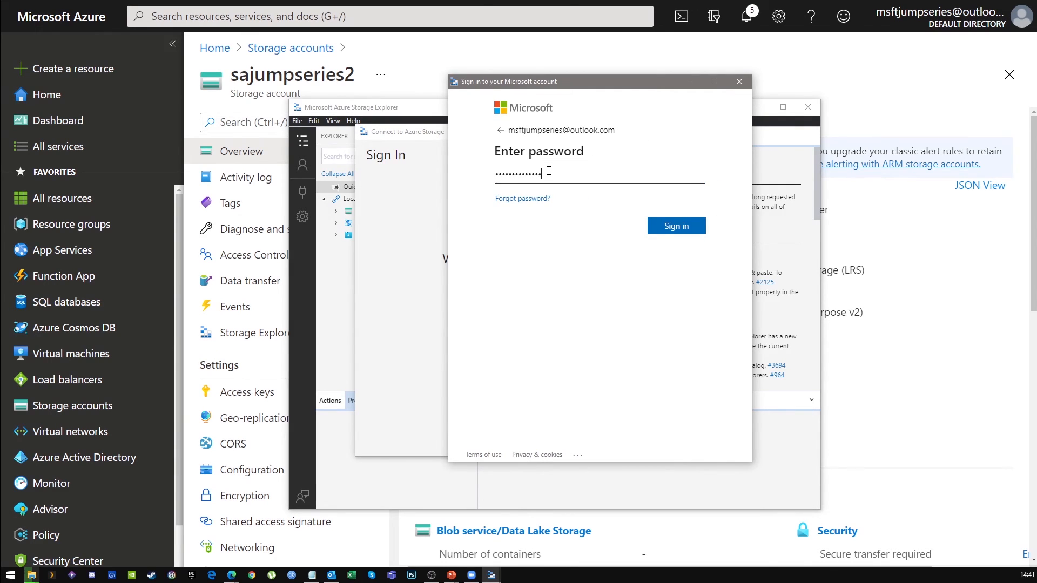
key("Return")
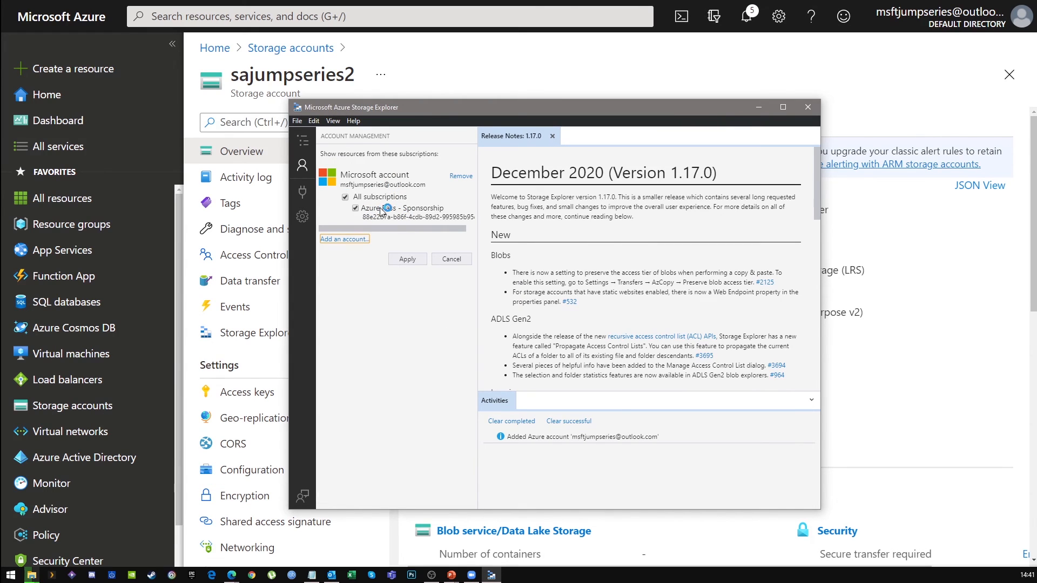
- Apply the Azure Pass - Sponsorship subscription and expand sajumpseries2's Blob Containers to show $logs, maximized
left_click(408, 260)
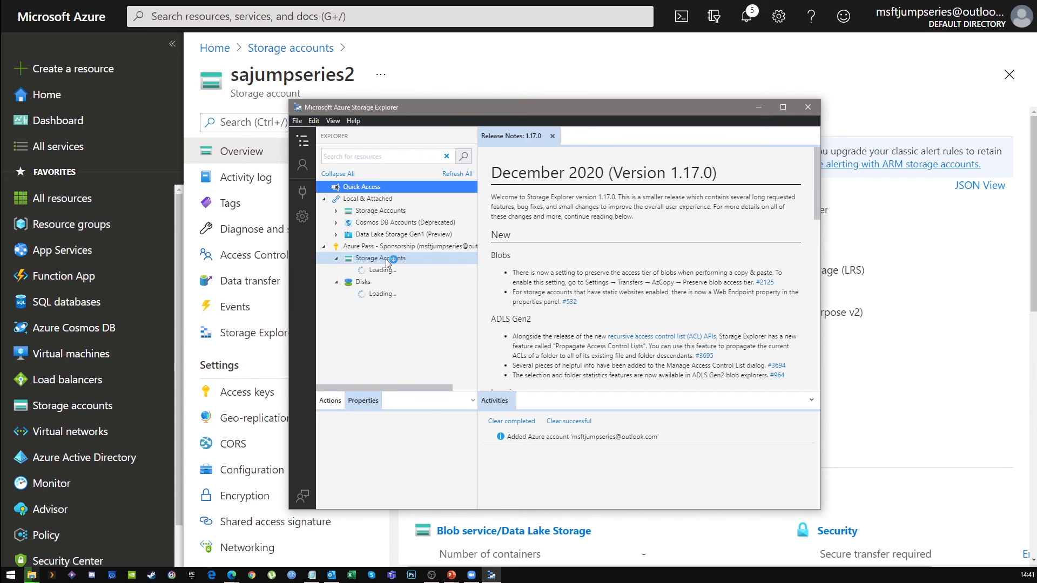
left_click(348, 282)
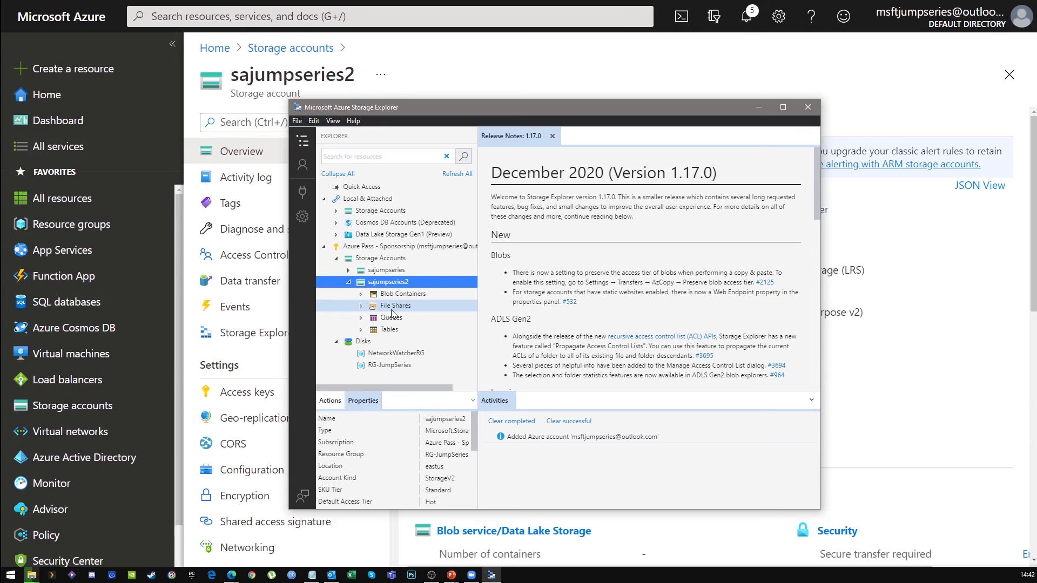
left_click(791, 106)
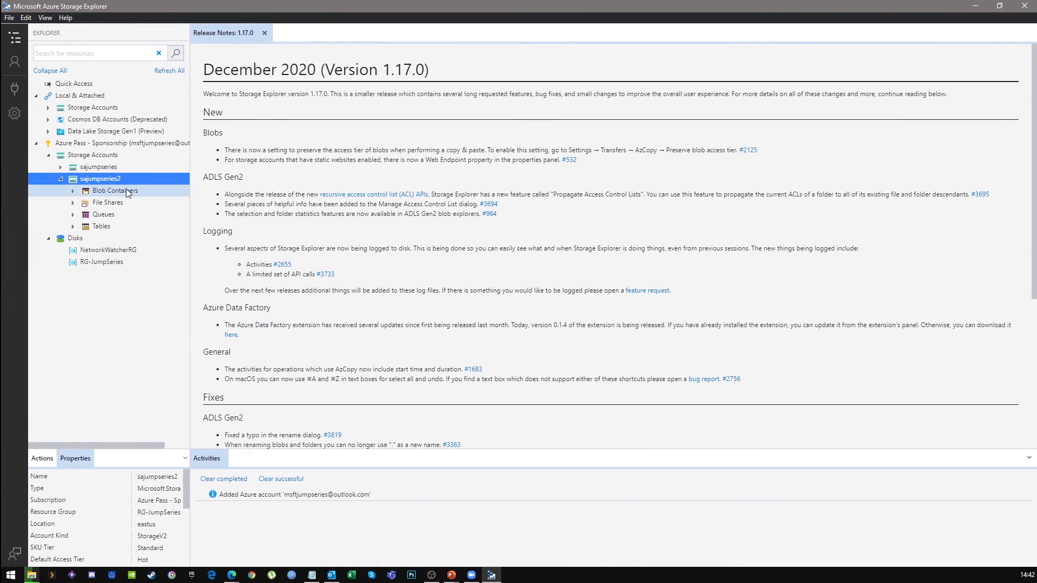
left_click(73, 191)
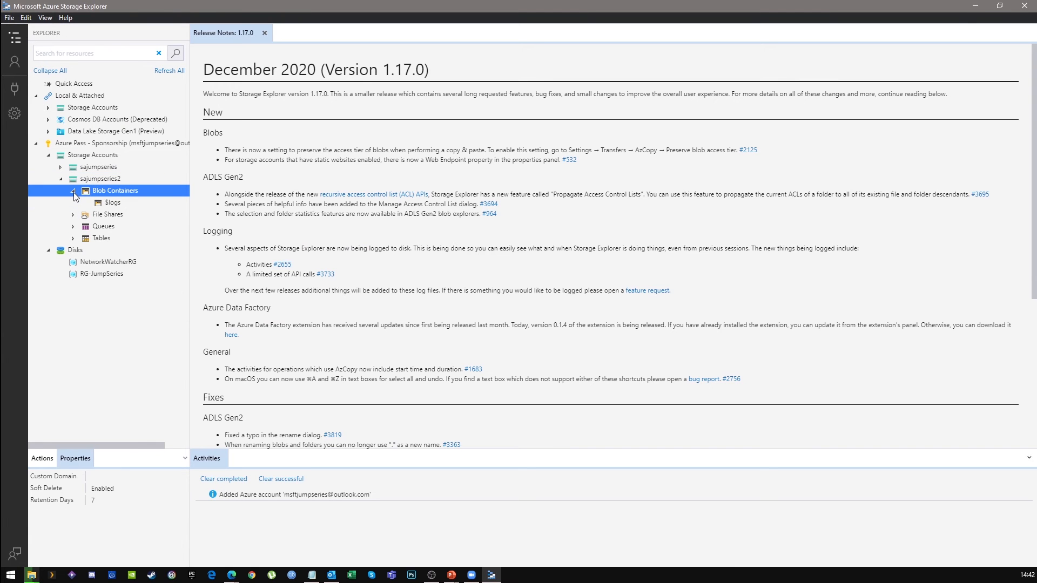
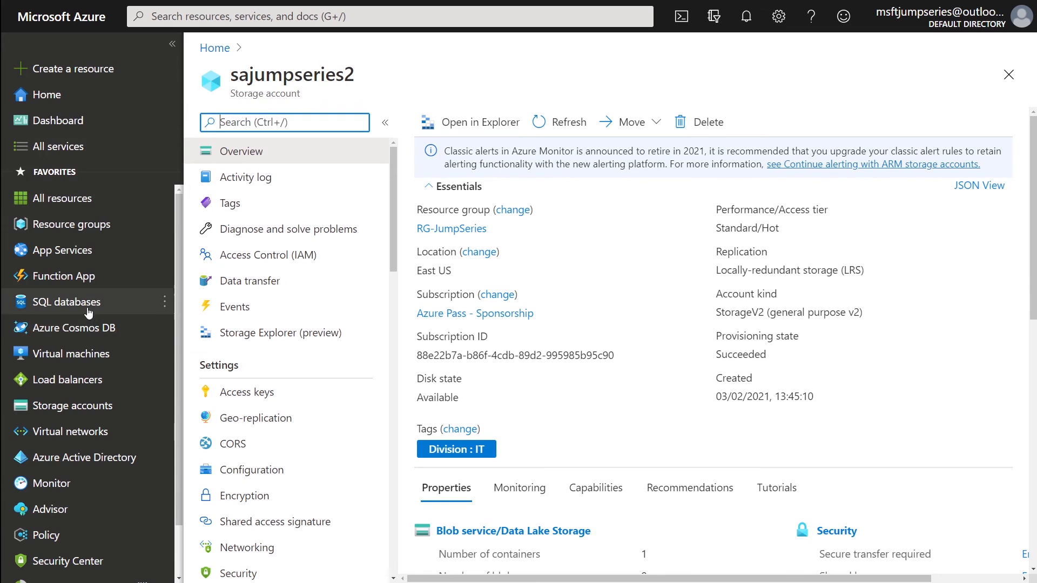
- Start a new storage account with Premium performance and the Fileshares premium account type
left_click(79, 409)
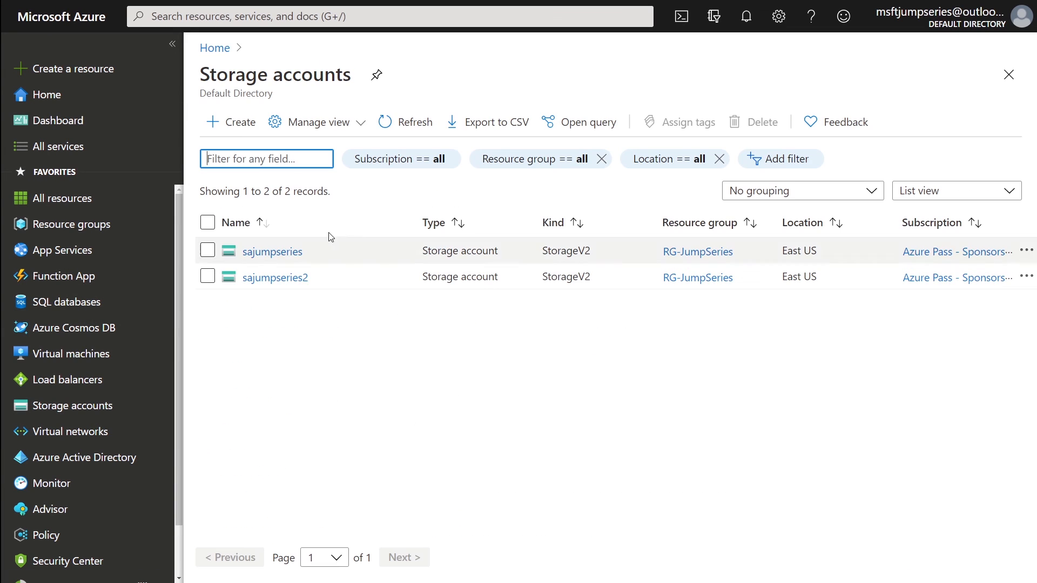
left_click(242, 124)
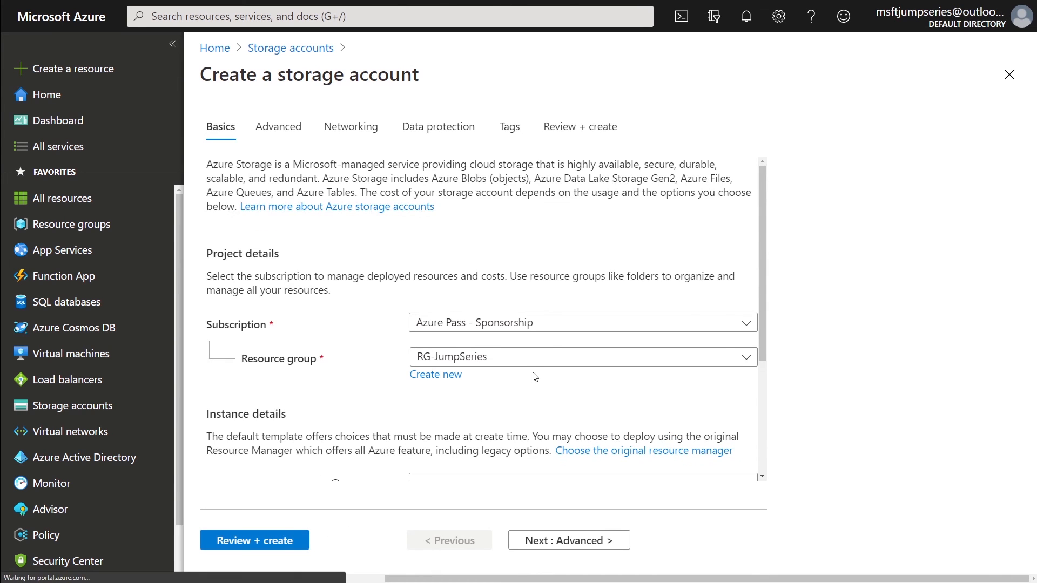
scroll(535, 378, "down", 3)
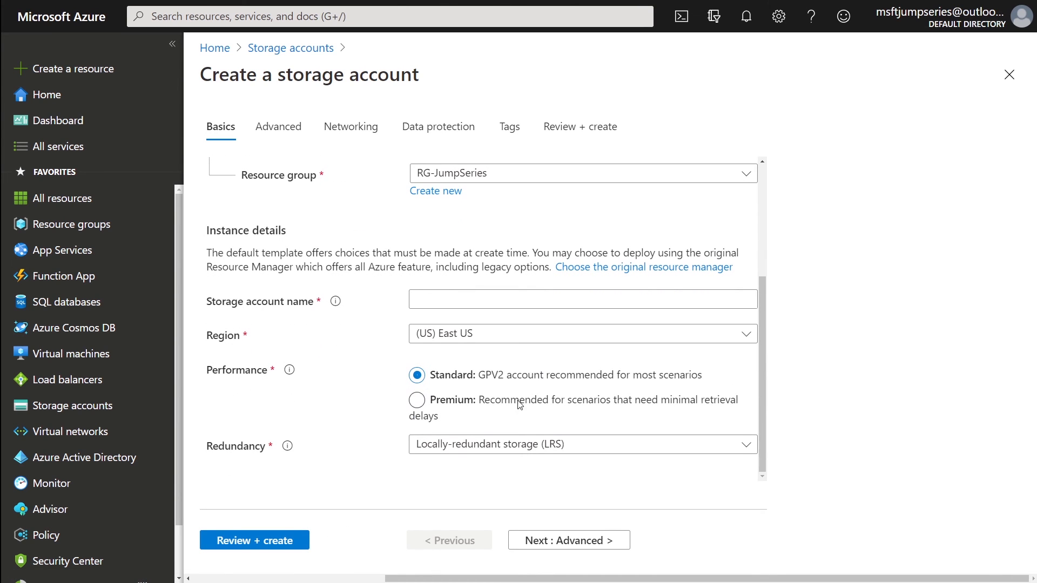
left_click(469, 406)
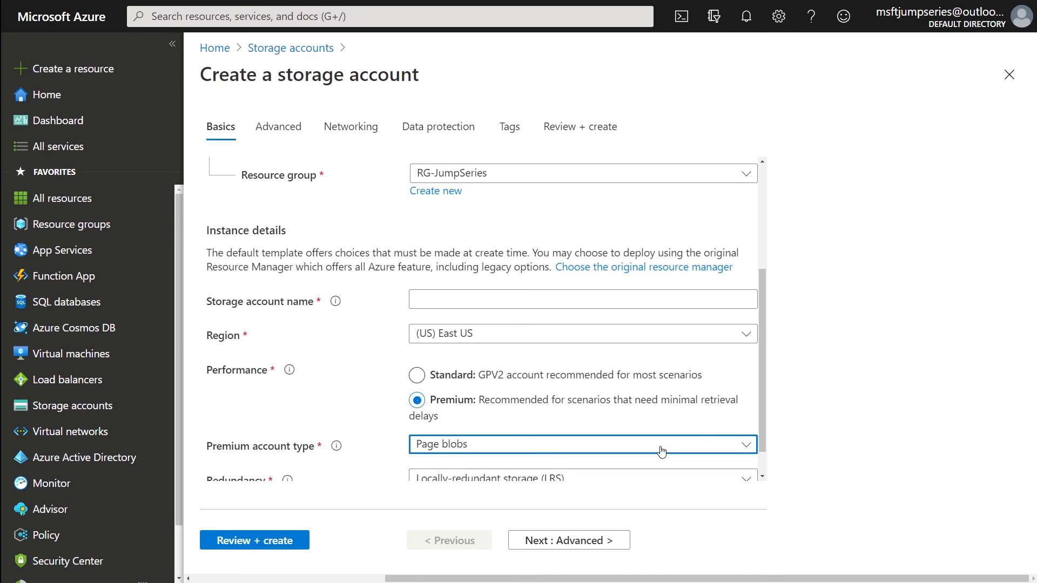
scroll(576, 432, "down", 2)
left_click(594, 445)
left_click(561, 419)
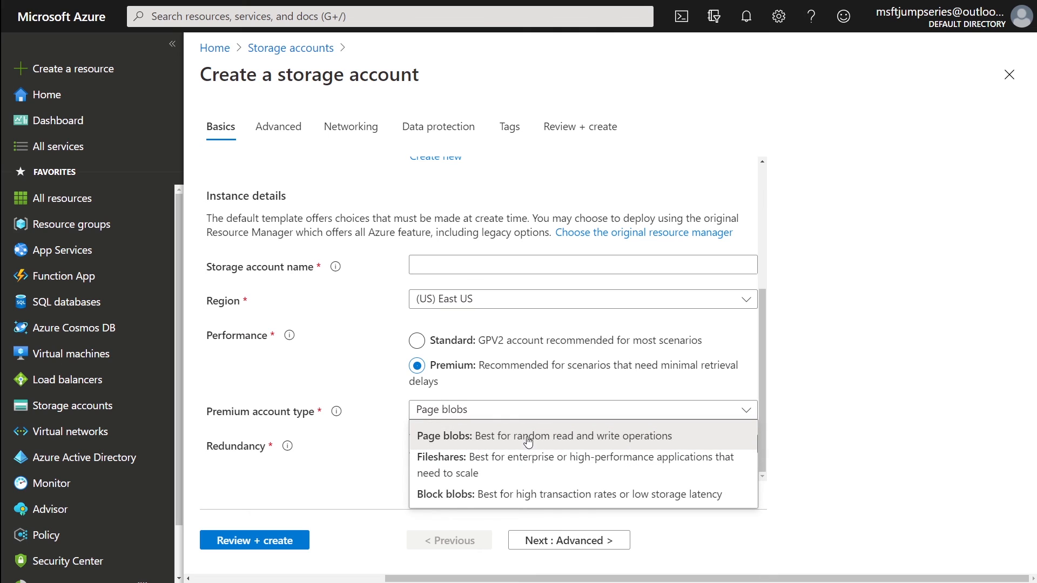
left_click(457, 462)
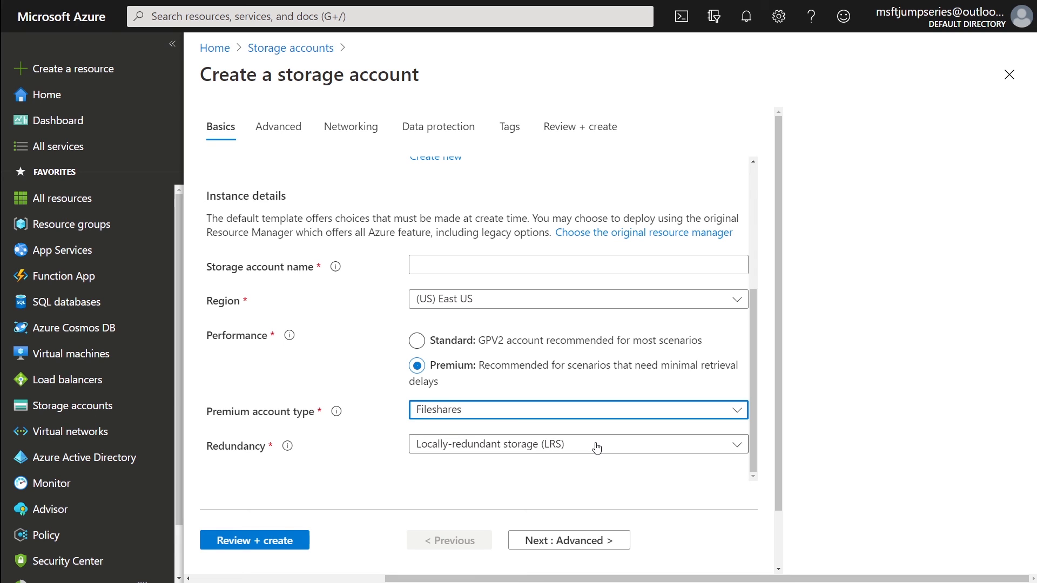
- Go to the File shares page of the sajumpseries2 storage account
left_click(122, 409)
left_click(282, 277)
scroll(305, 413, "down", 6)
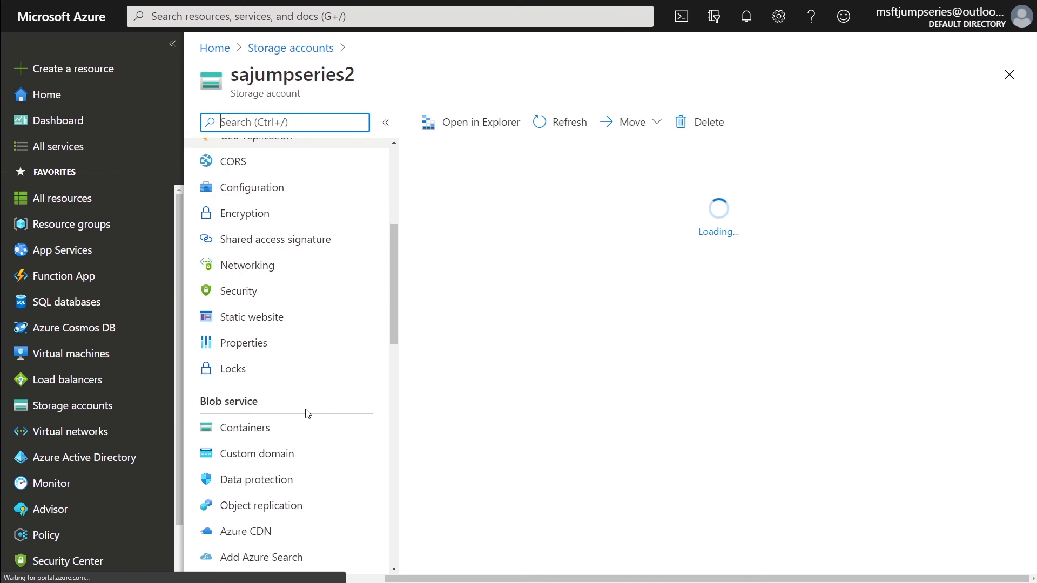
scroll(295, 402, "down", 4)
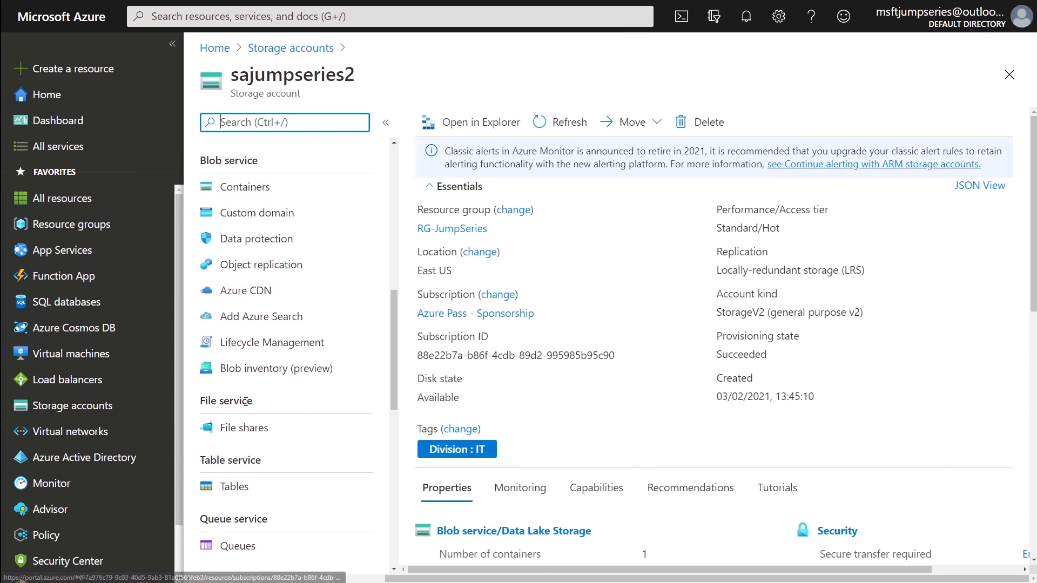
left_click(254, 435)
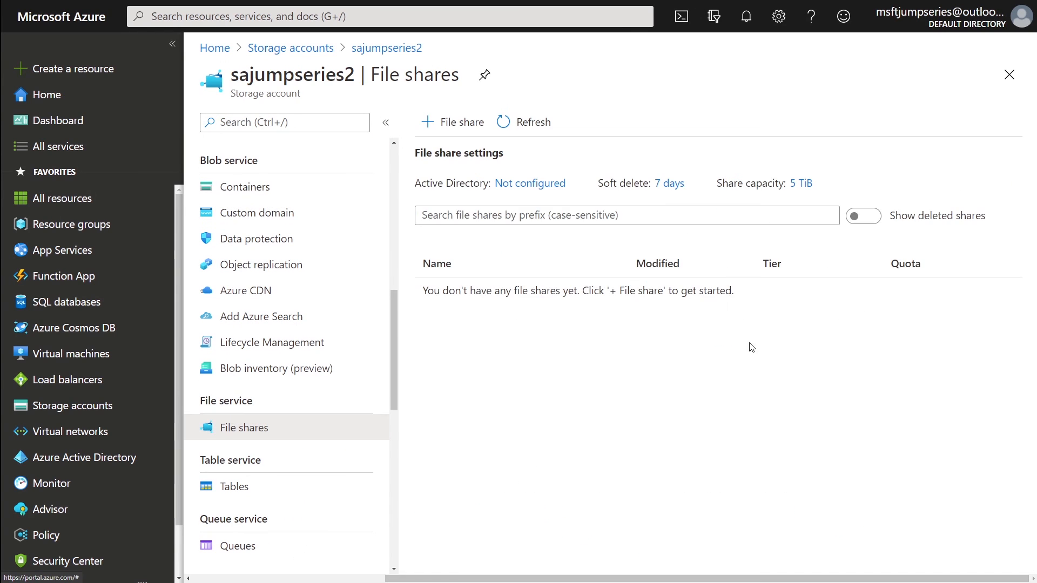
- Create a file share named fsdemo with a 1 GiB quota
left_click(460, 119)
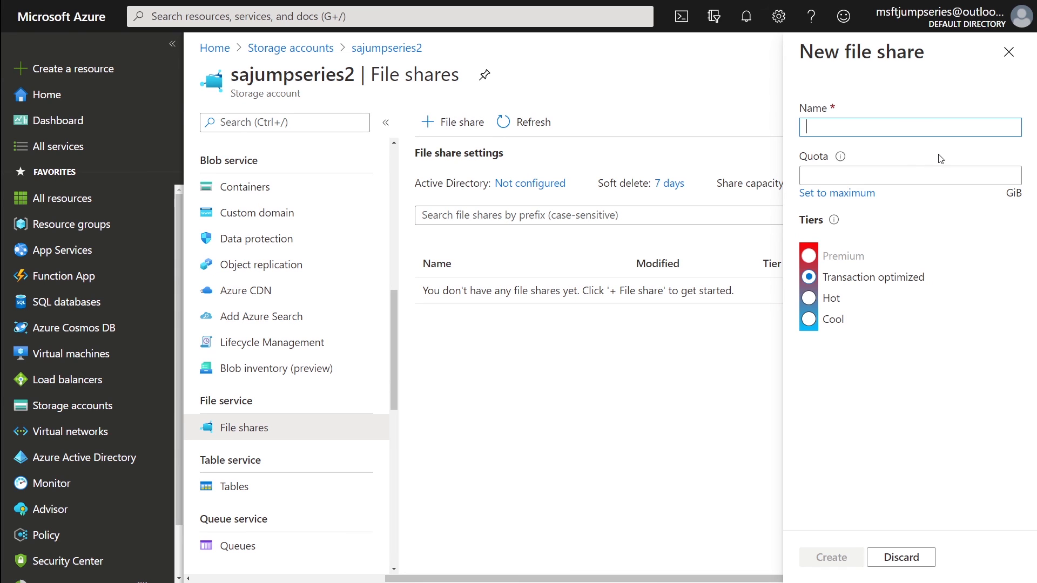
type("fsdeo")
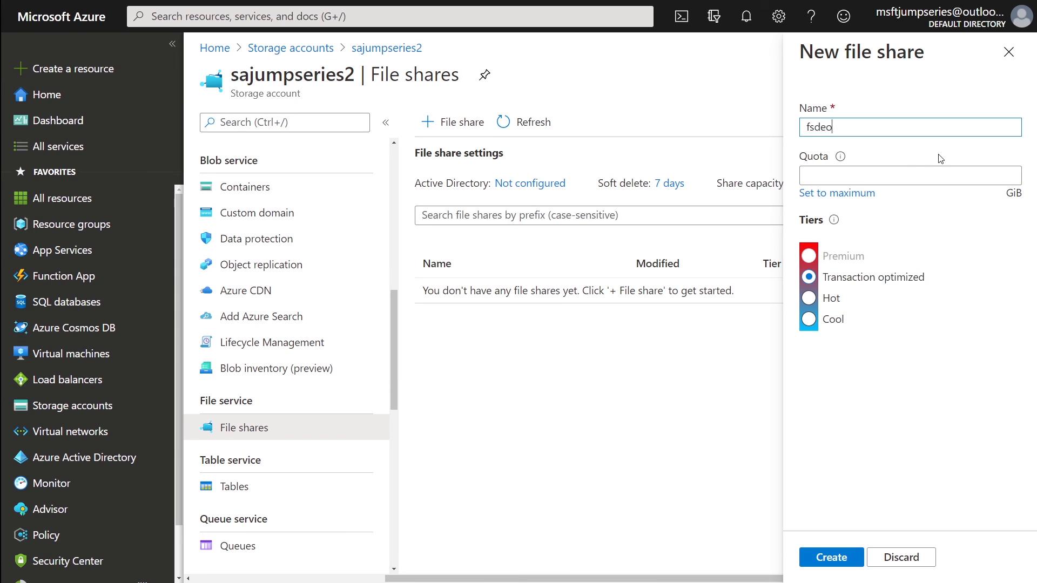
key("Tab")
type("1")
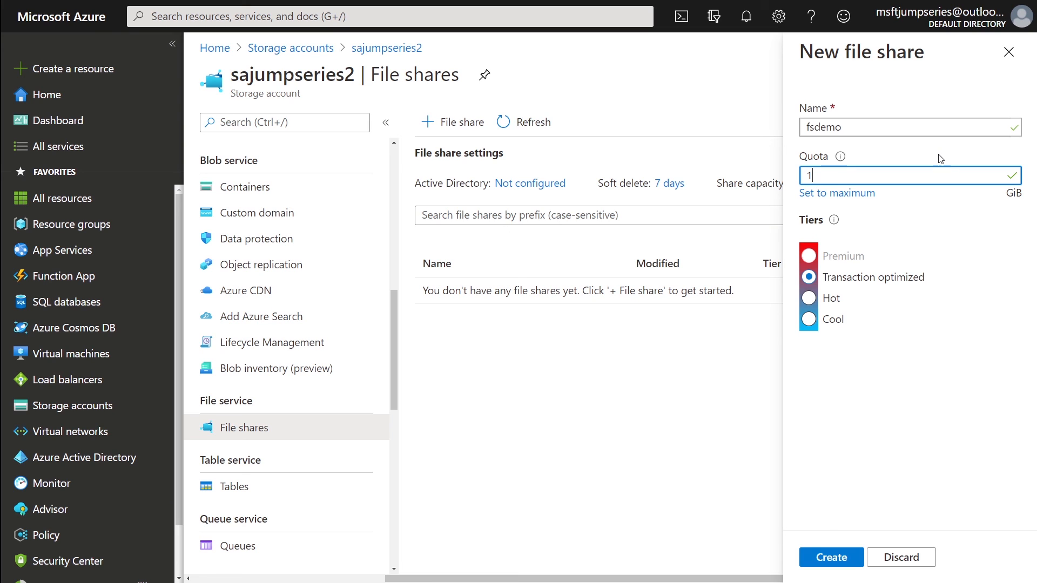
left_click(831, 558)
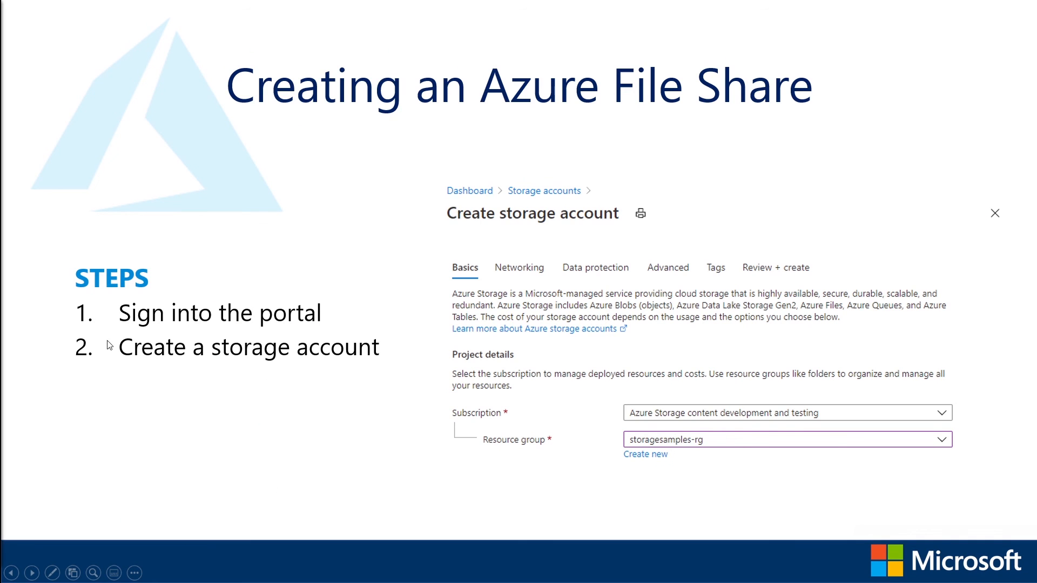
- Advance to the slide on creating a file share and uploading a file, then return to the portal
left_click(490, 358)
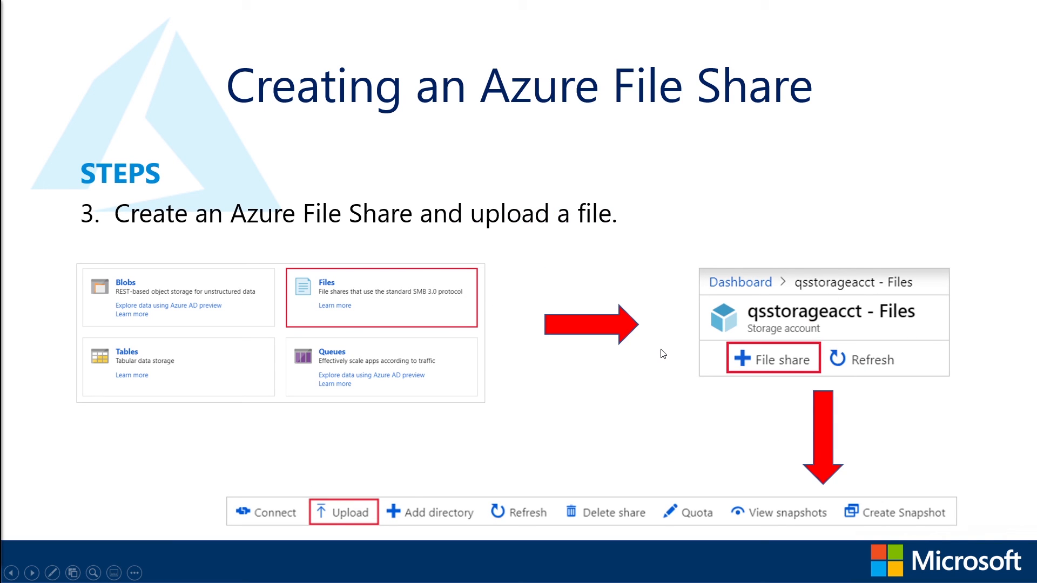
key("alt+Tab")
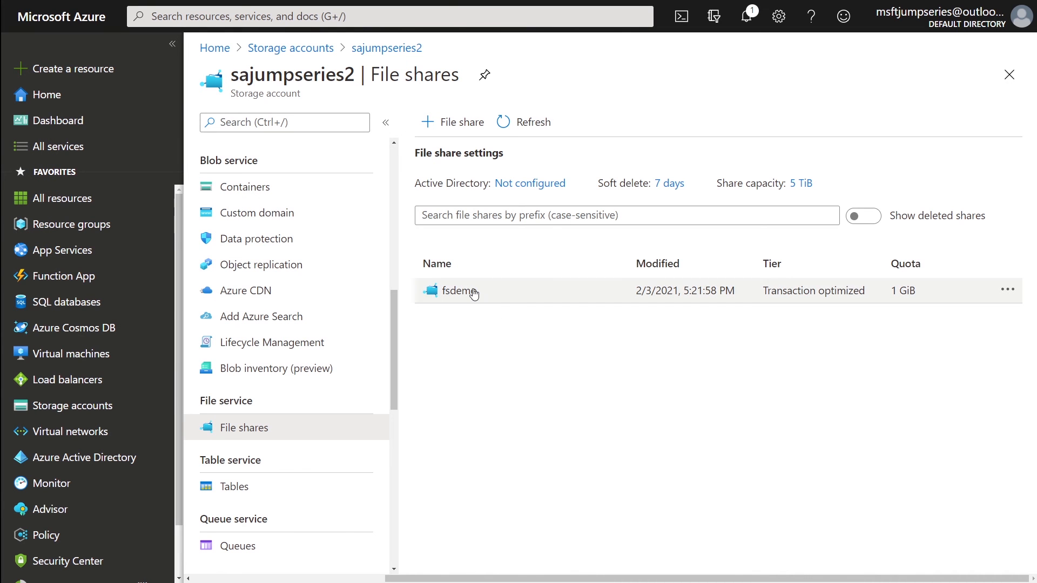
- Upload awd.txt into the fsdemo share and bring up its Connect instructions
left_click(472, 292)
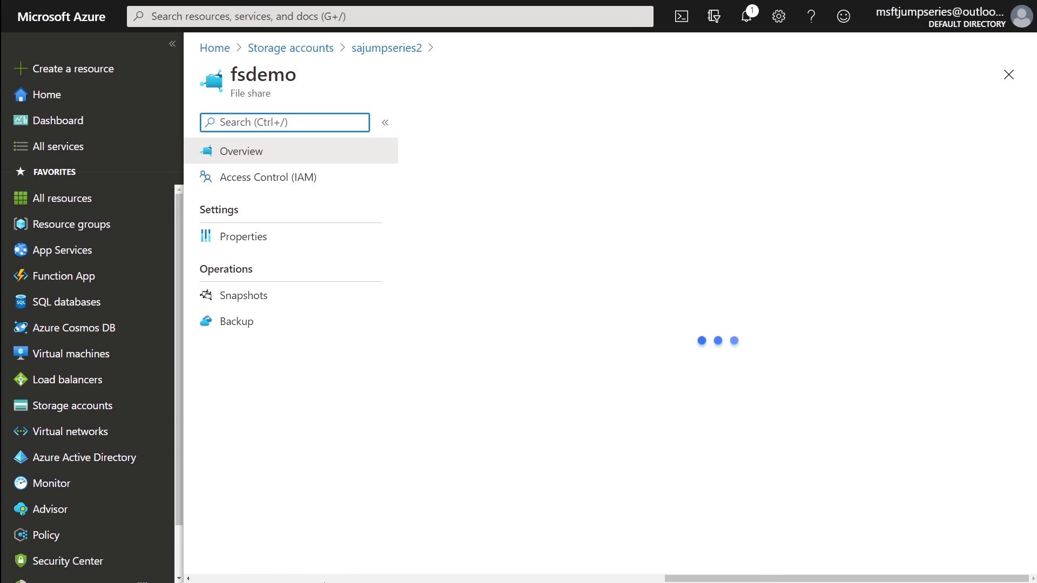
left_click(509, 128)
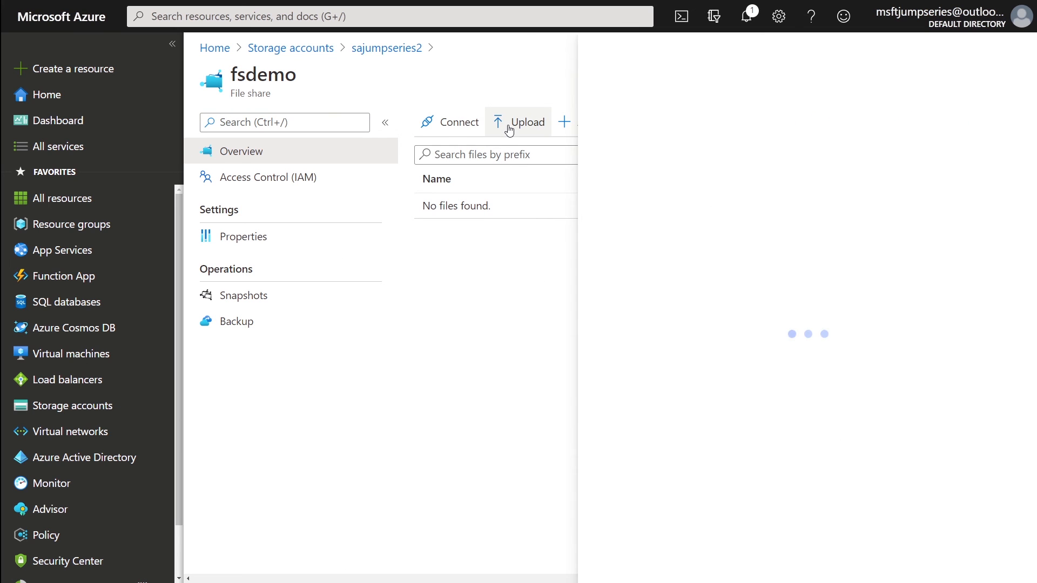
left_click(1013, 119)
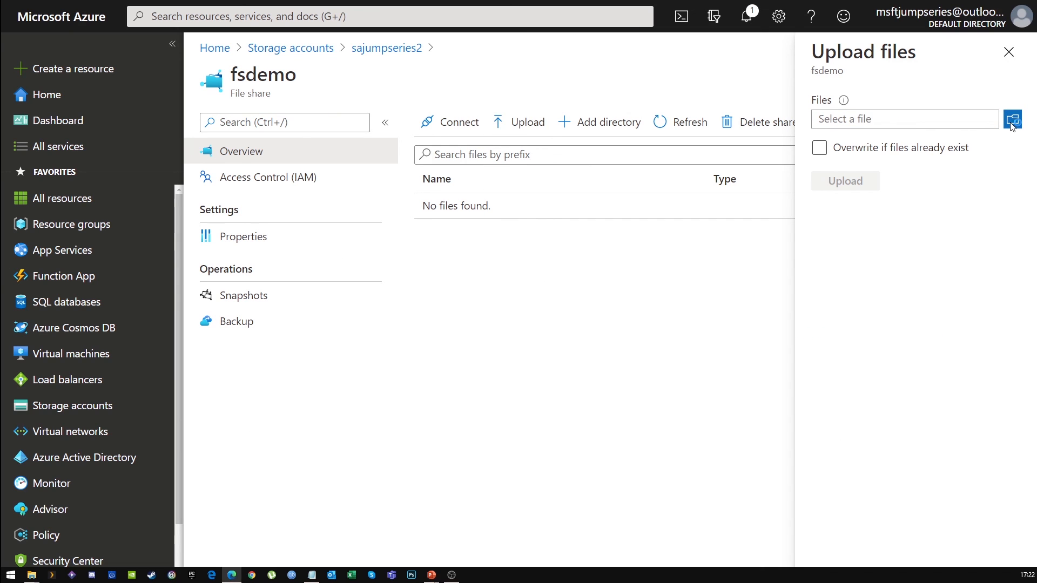
double_click(138, 80)
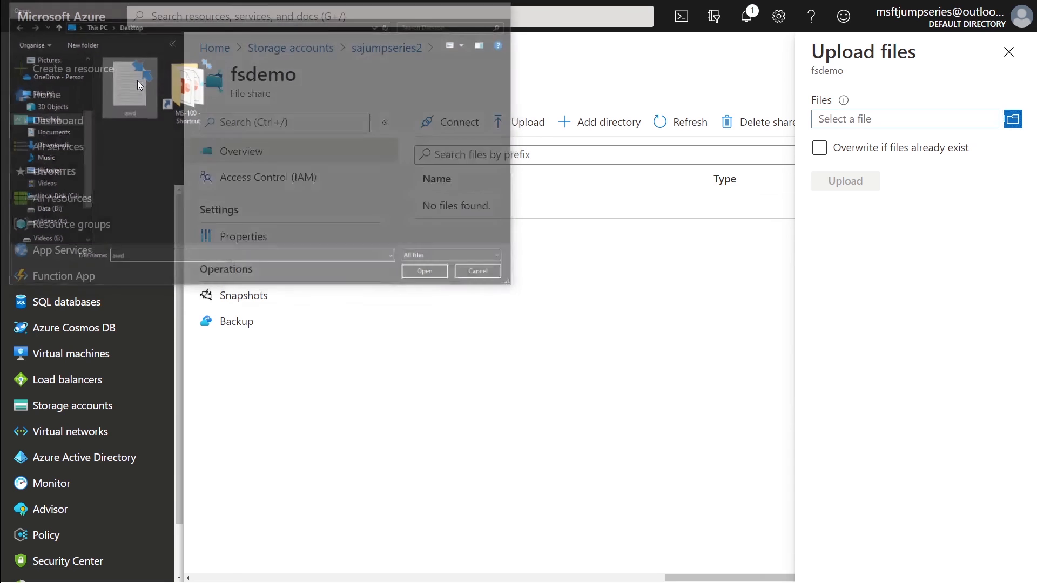
left_click(847, 188)
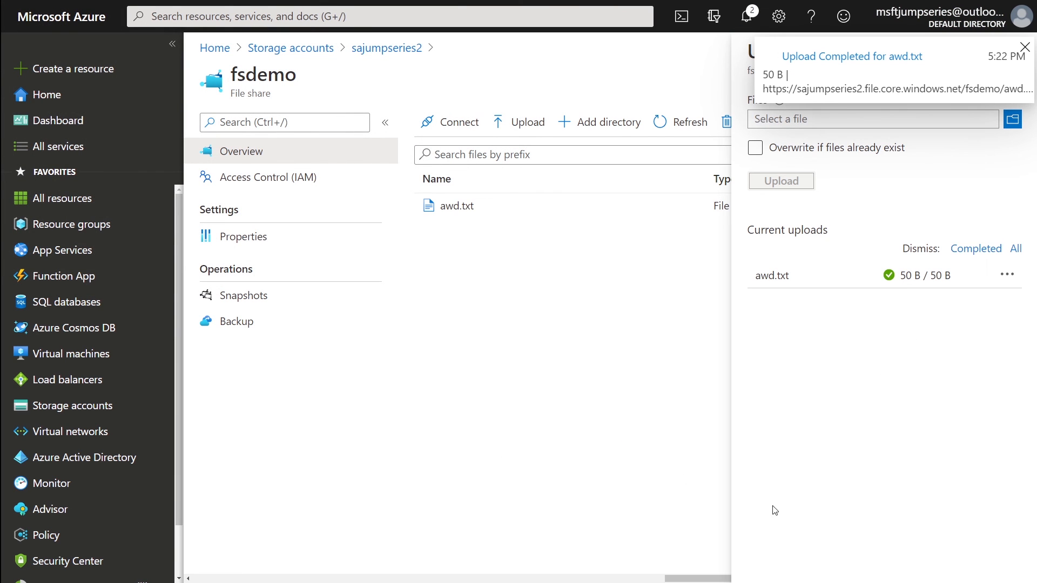
left_click(1025, 48)
left_click(1022, 50)
left_click(447, 133)
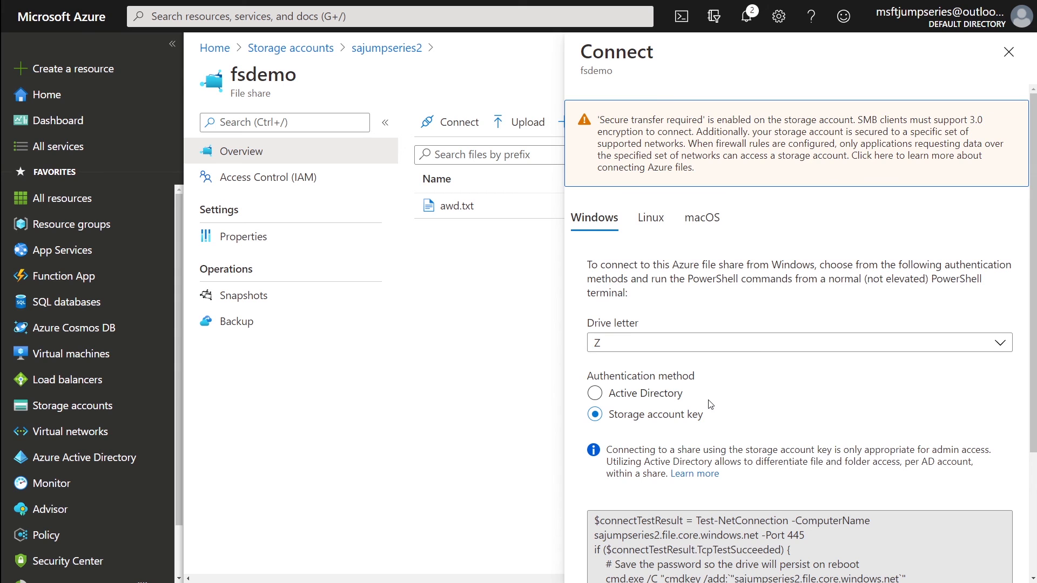
- Review the Linux, macOS and Windows mount instructions for fsdemo, then close the Connect pane
scroll(710, 405, "down", 3)
scroll(611, 351, "up", 4)
left_click(651, 218)
left_click(713, 225)
left_click_drag(595, 363, 697, 443)
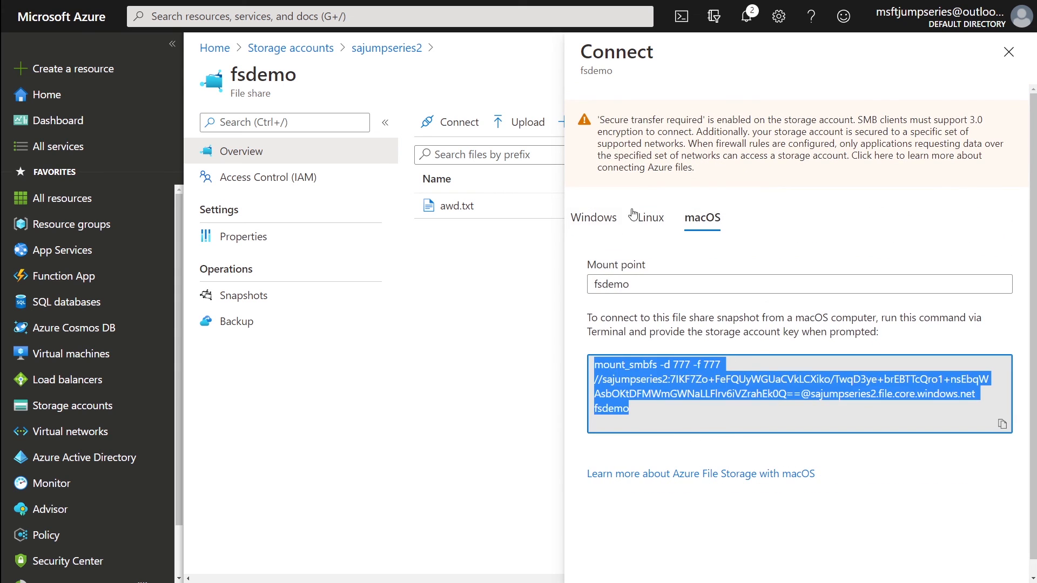
left_click(648, 217)
scroll(648, 211, "down", 1)
left_click(597, 206)
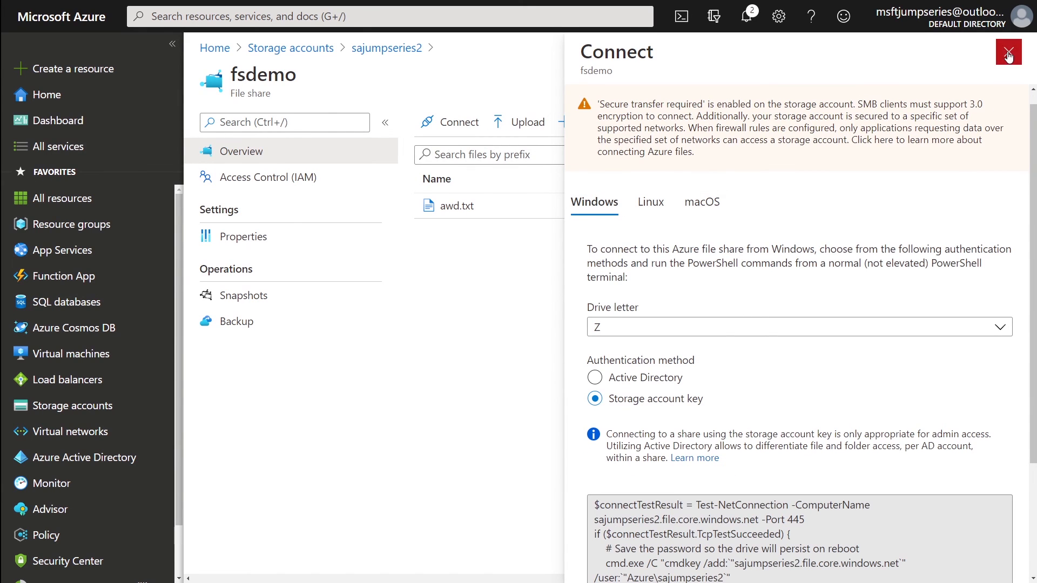
left_click(1008, 54)
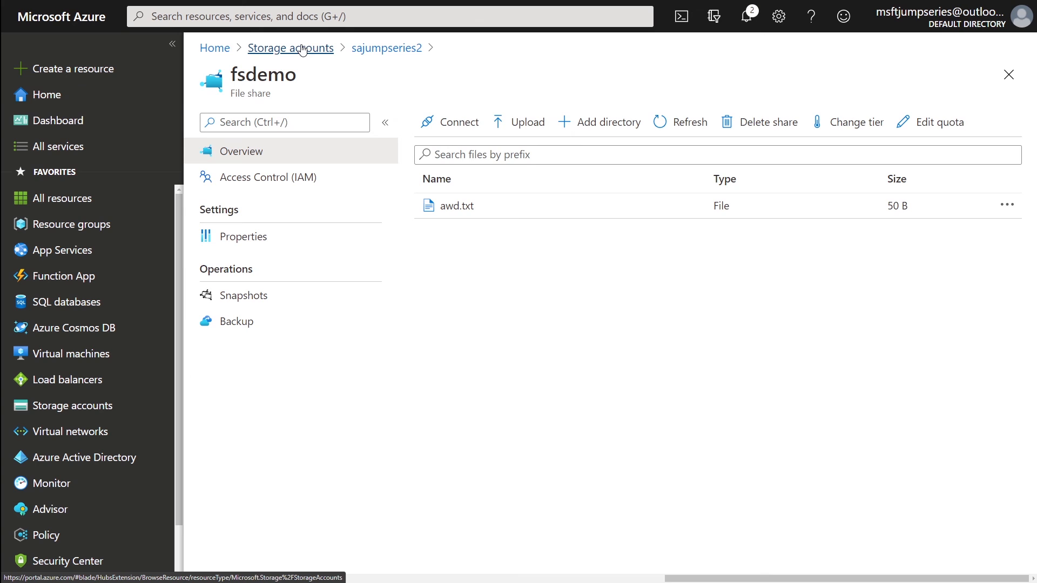
- Open the Networking settings of the sajumpseries2 storage account
left_click(303, 49)
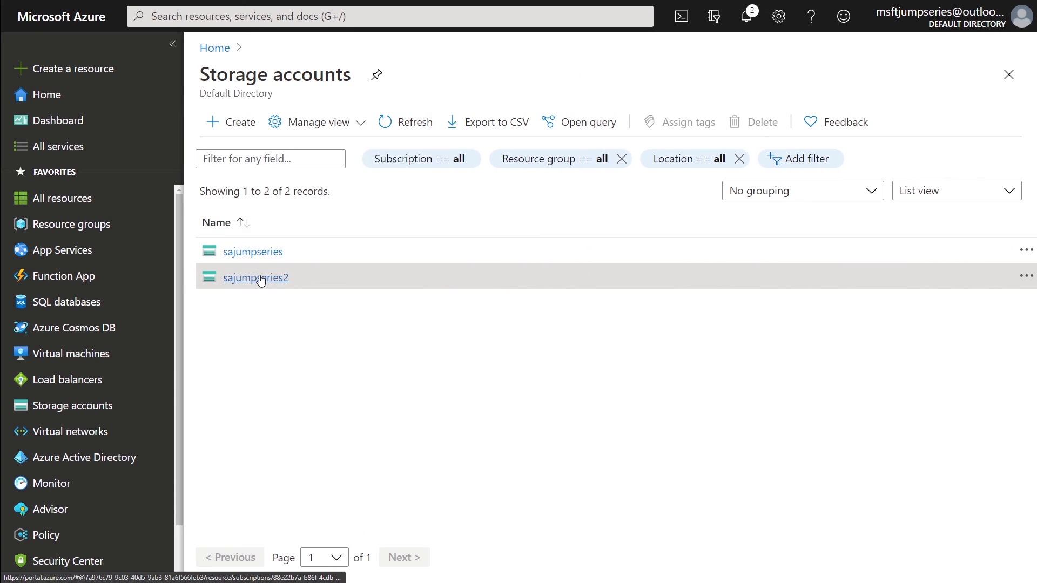
left_click(260, 278)
scroll(341, 419, "down", 4)
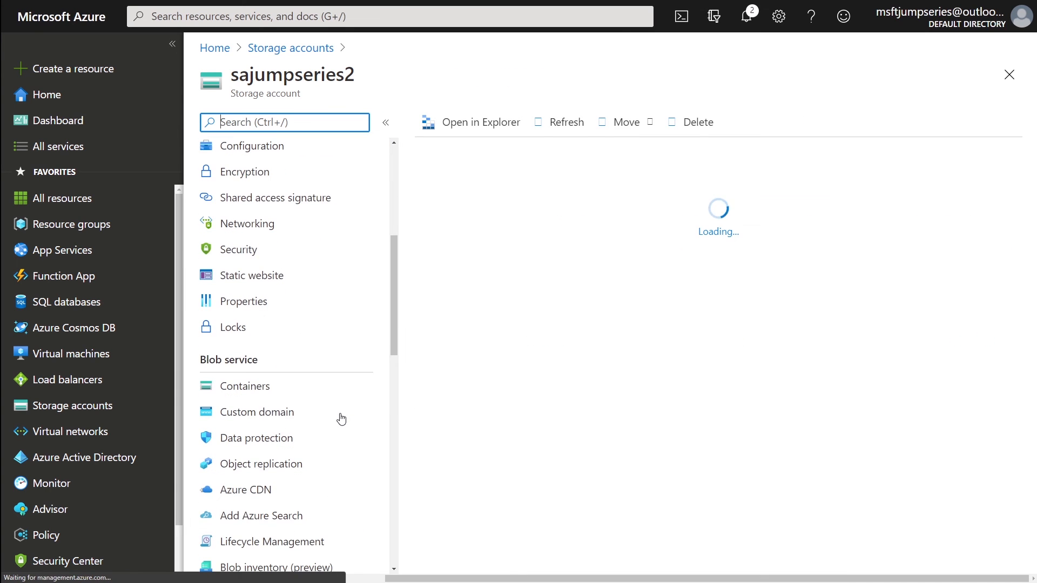
left_click(266, 226)
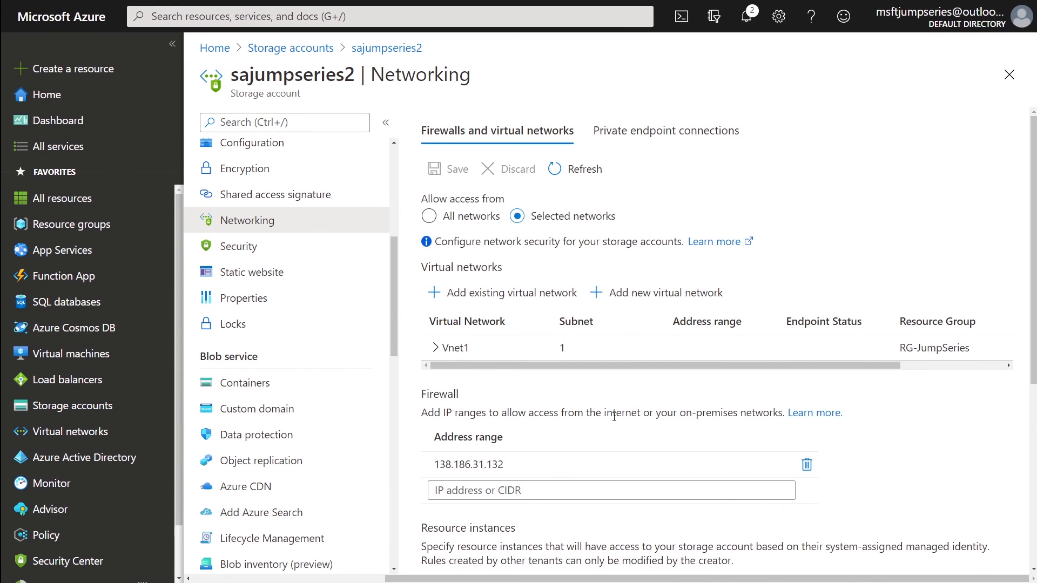
scroll(637, 413, "down", 1)
left_click(807, 395)
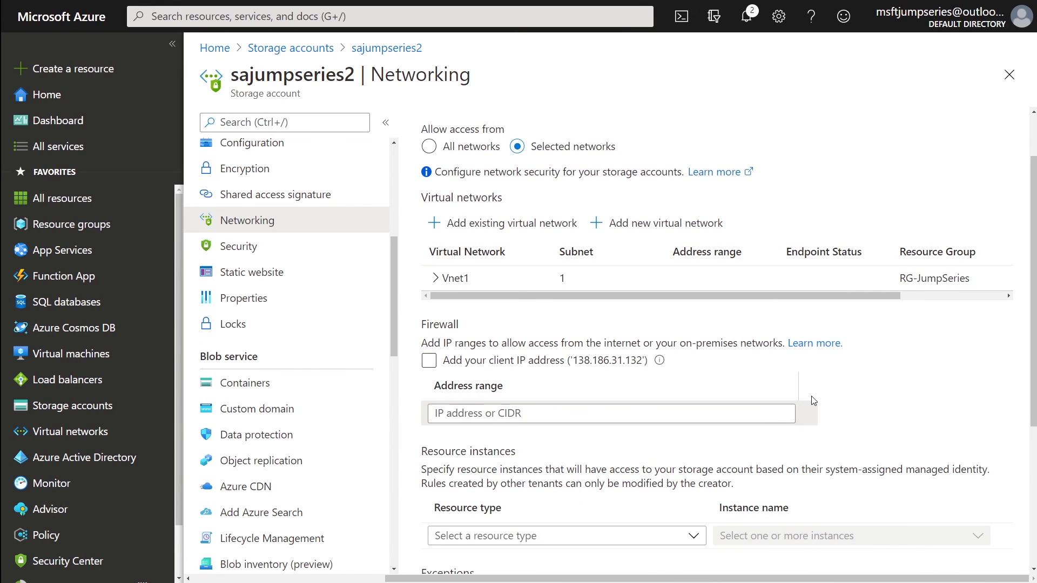
scroll(476, 287, "up", 1)
left_click(453, 168)
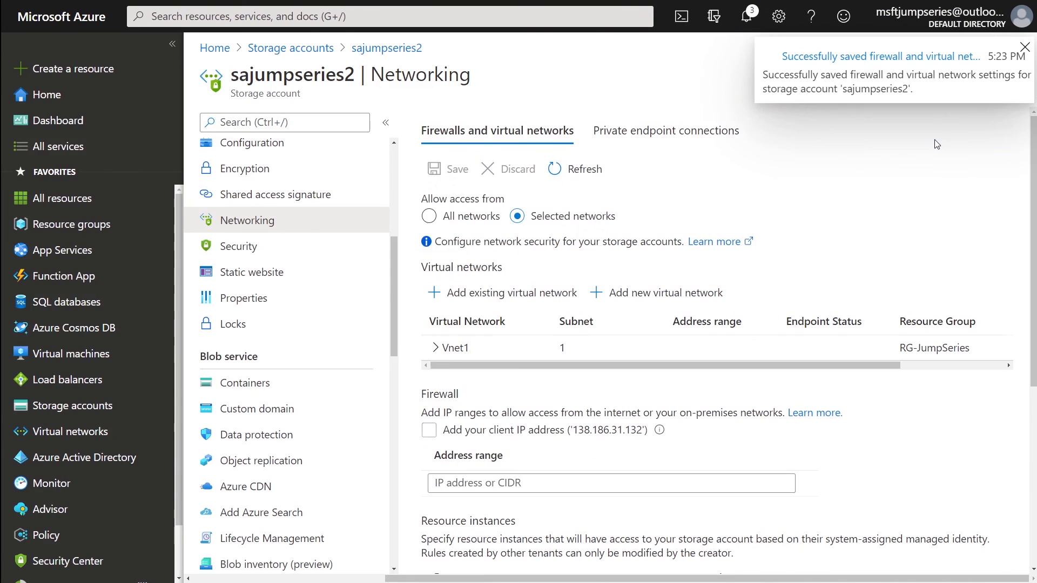
left_click(1024, 48)
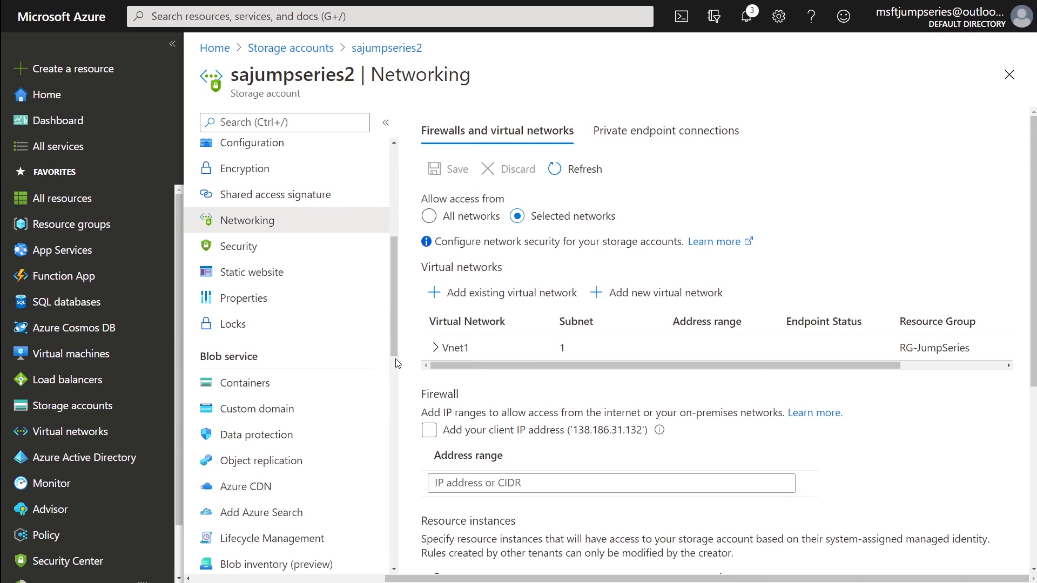
left_click(79, 406)
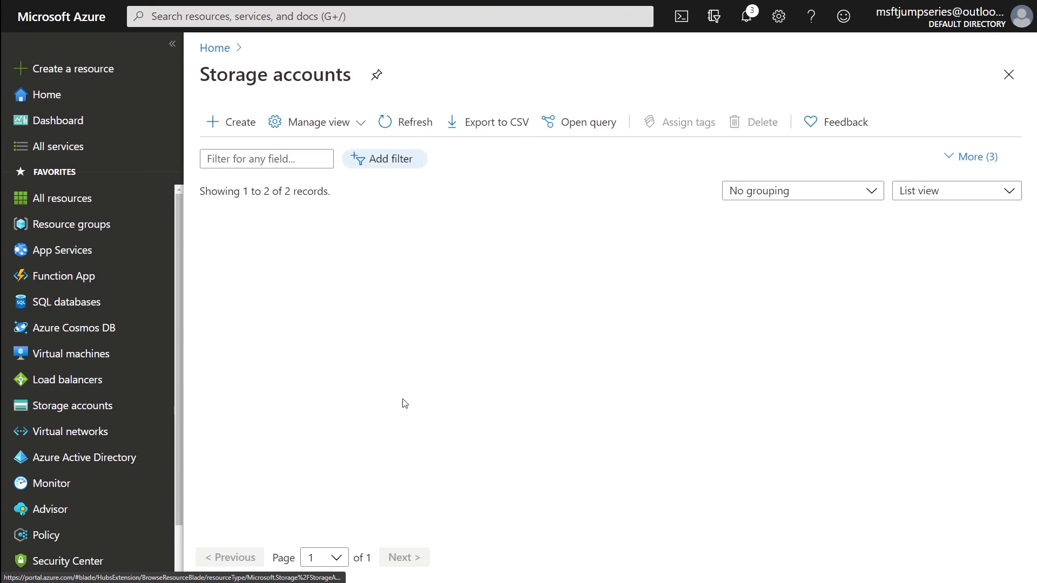
- Open fsdemo under sajumpseries2's file shares to check awd.txt, then reopen the sajumpseries2 account
left_click(276, 277)
scroll(301, 387, "down", 10)
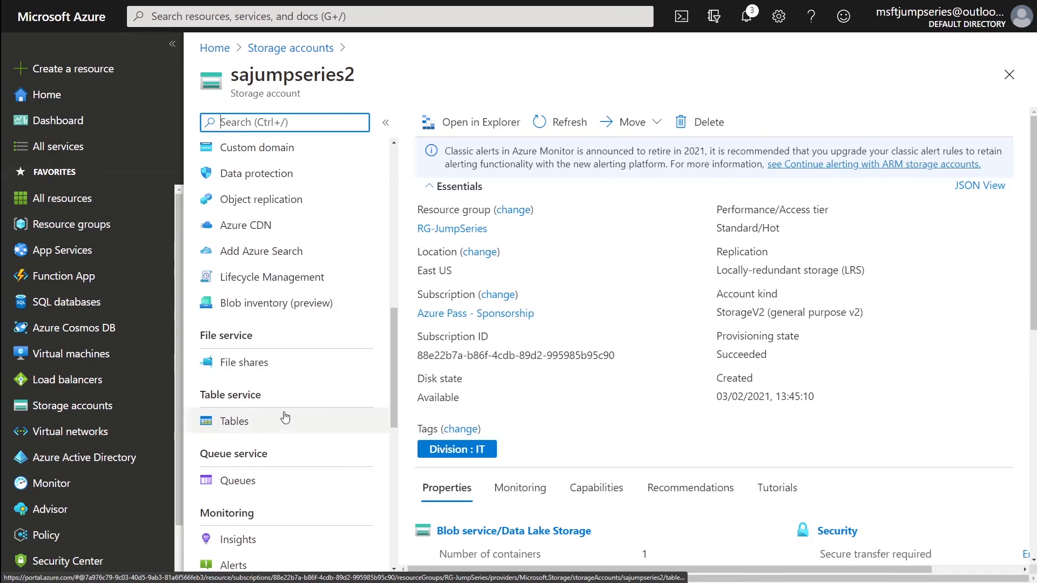
left_click(273, 365)
left_click(461, 291)
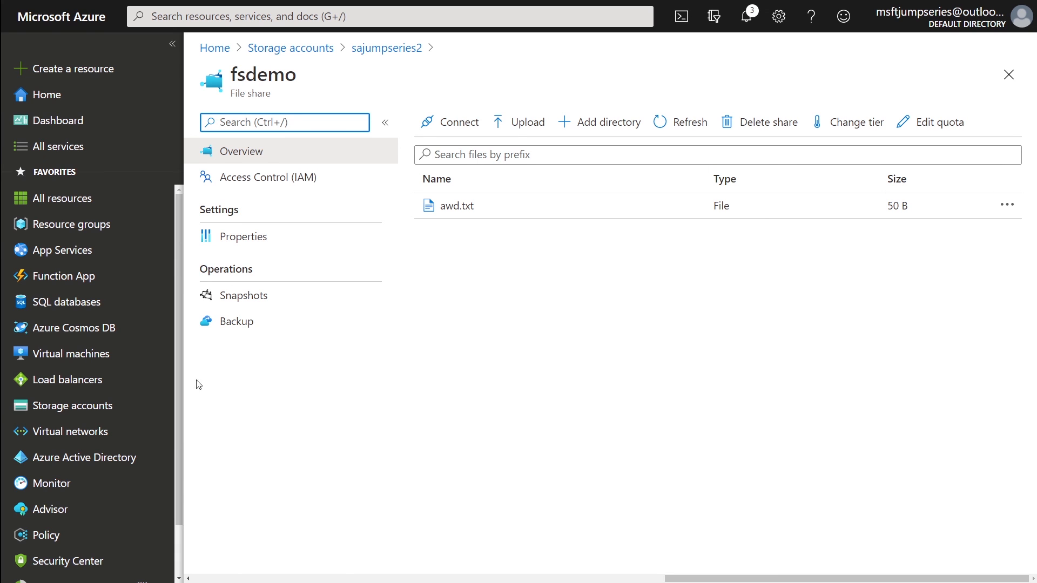
left_click(160, 406)
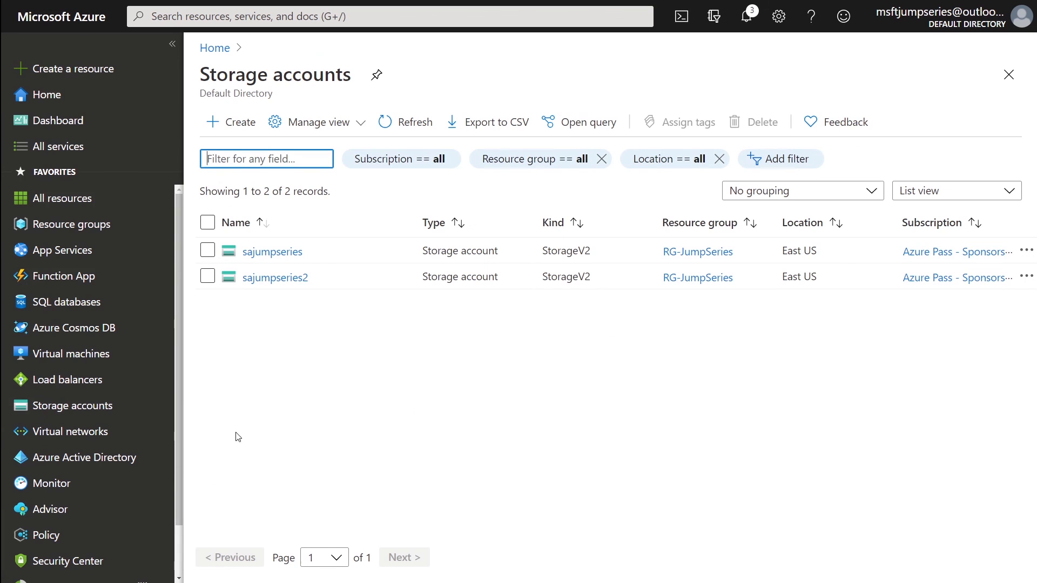
left_click(244, 277)
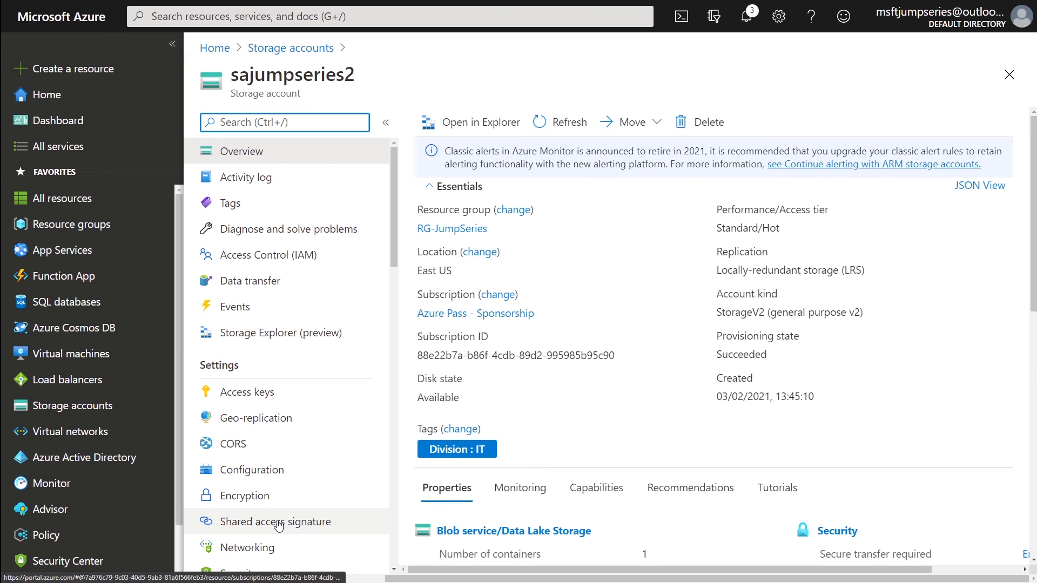
- Review sajumpseries2's firewall rules and client IP note, then open its File shares list
left_click(254, 547)
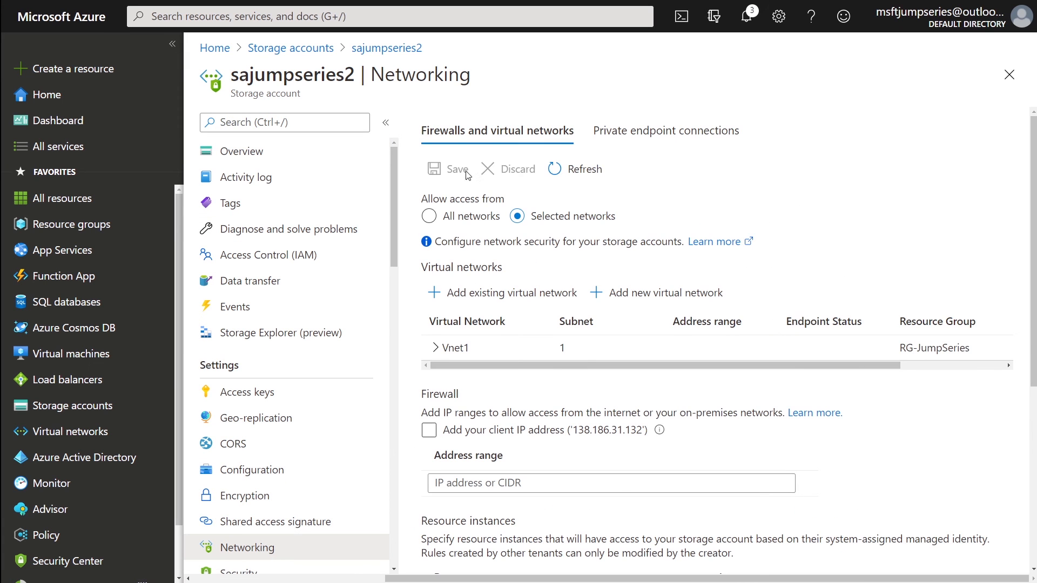
scroll(519, 345, "down", 3)
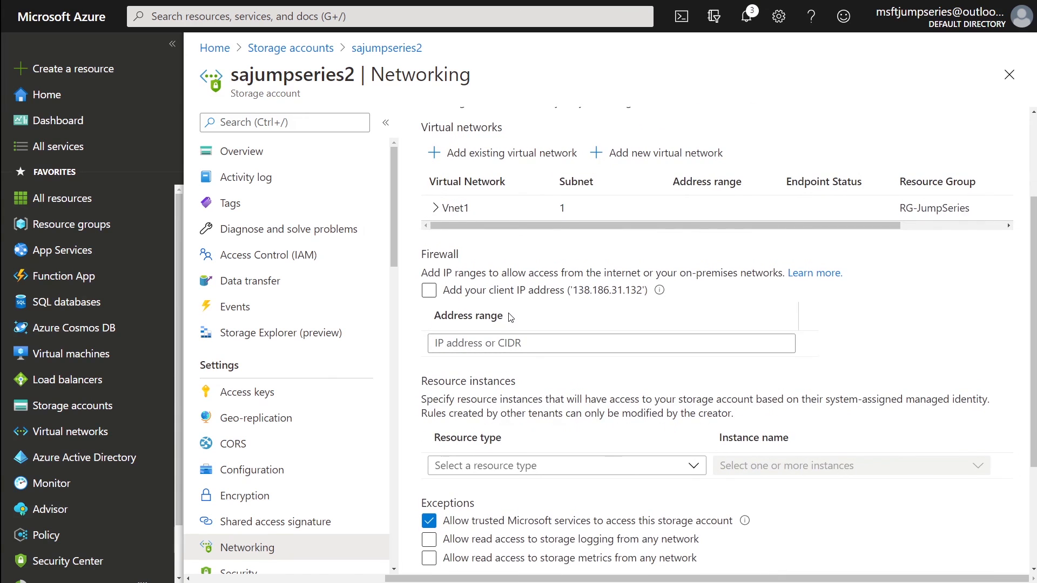
left_click_drag(420, 250, 668, 285)
scroll(666, 285, "up", 3)
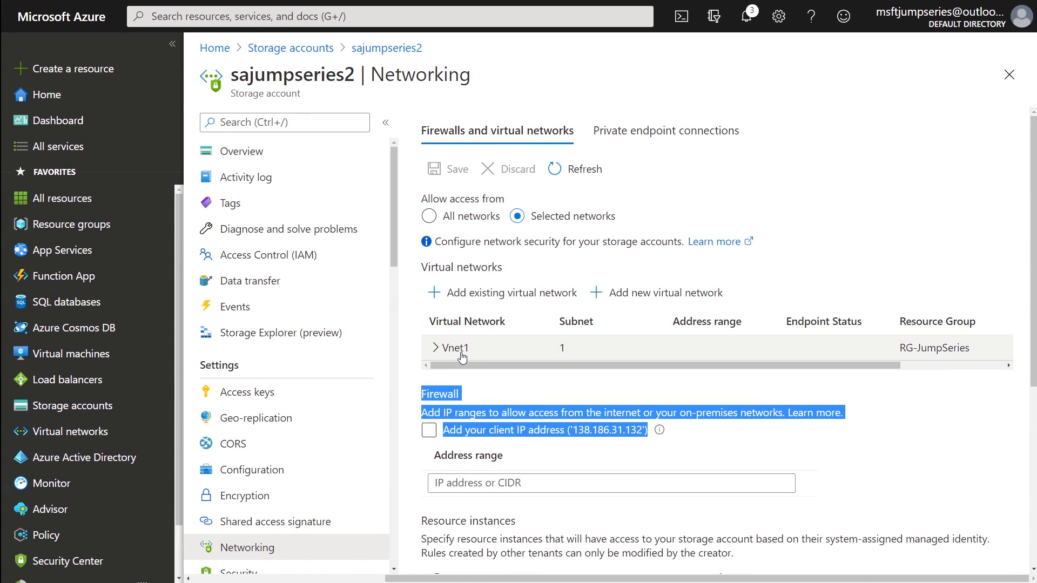
scroll(314, 474, "down", 5)
scroll(314, 473, "down", 6)
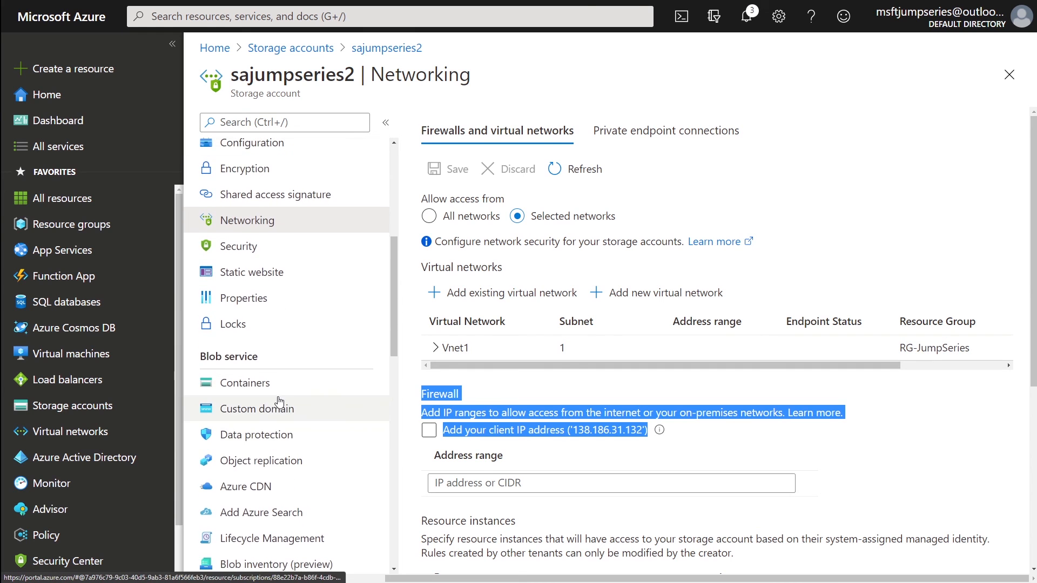
left_click(265, 306)
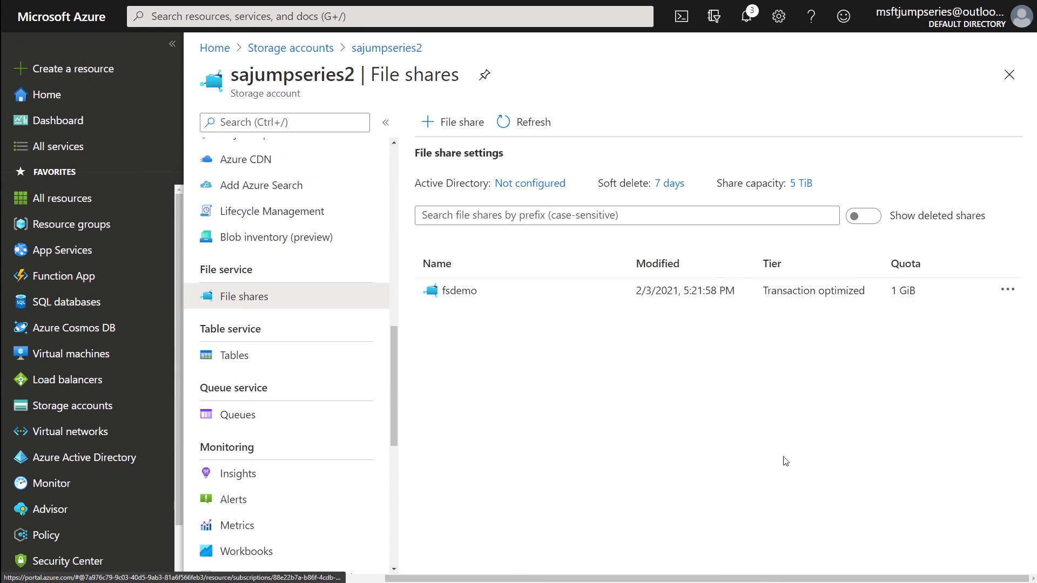
left_click(467, 291)
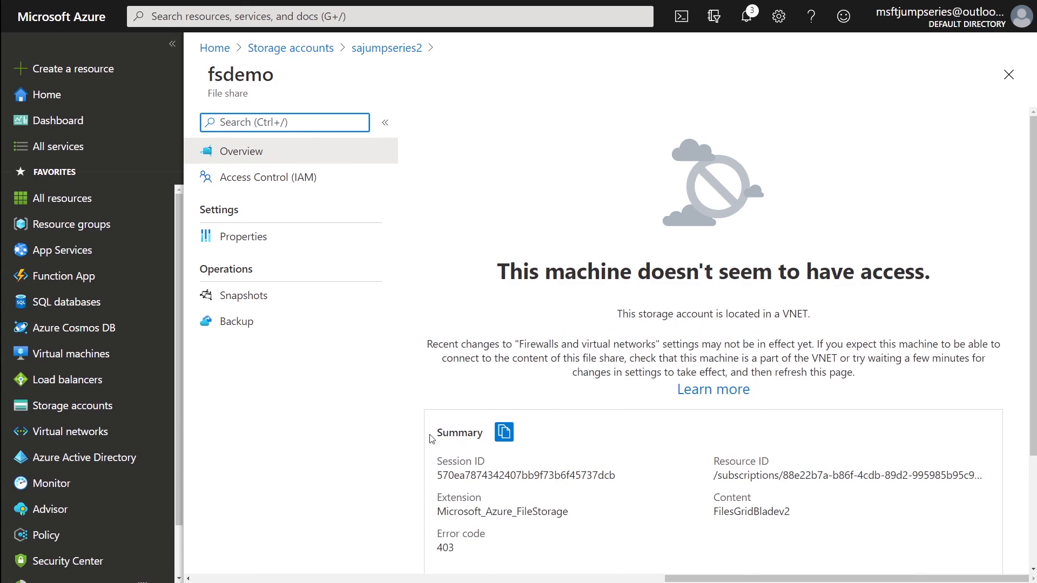
left_click_drag(492, 275, 975, 268)
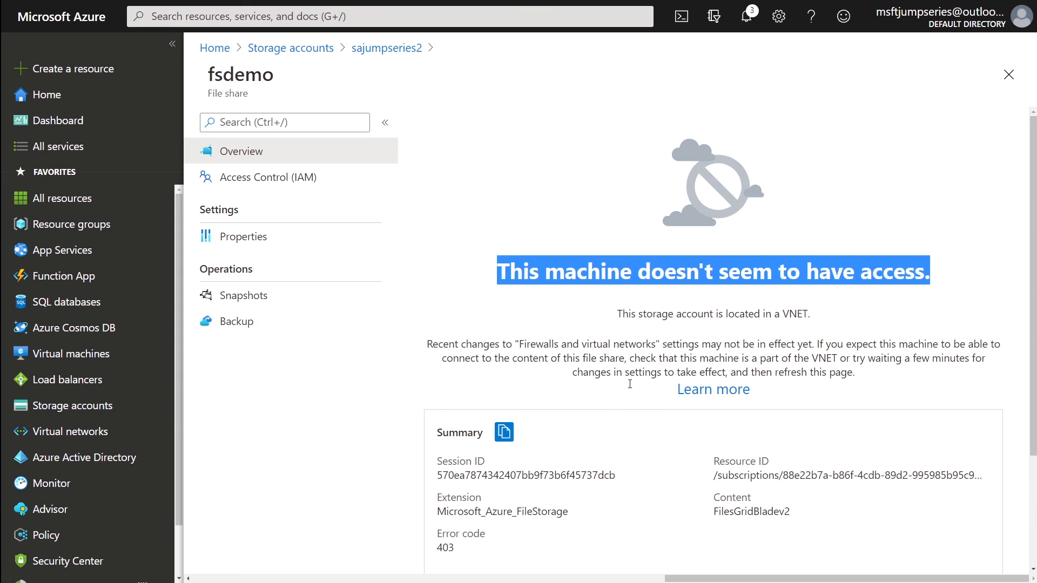
left_click(386, 49)
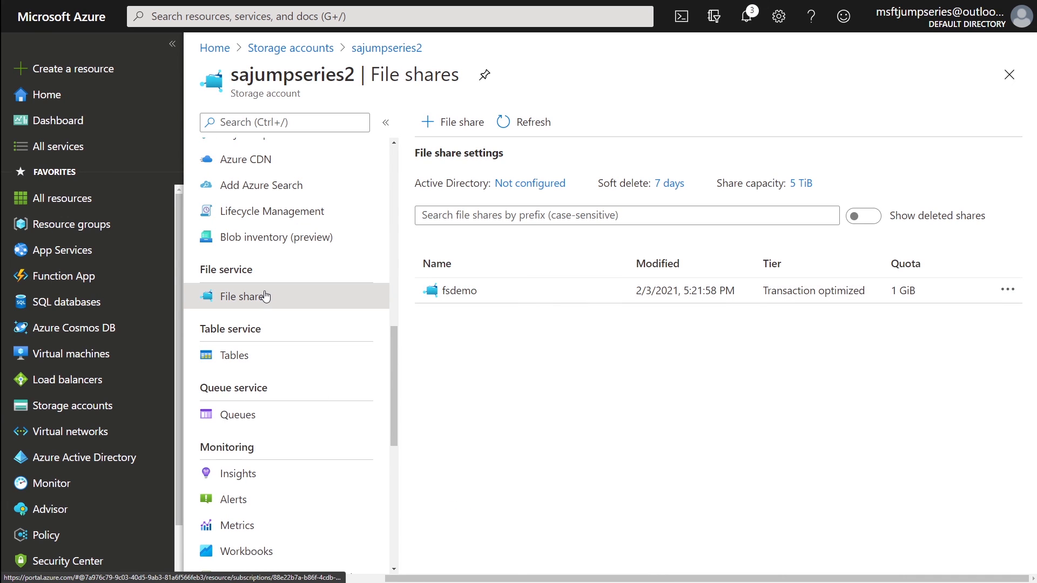
- Add client IP 138.186.31.132 to sajumpseries2's firewall and save the networking settings
scroll(302, 375, "up", 5)
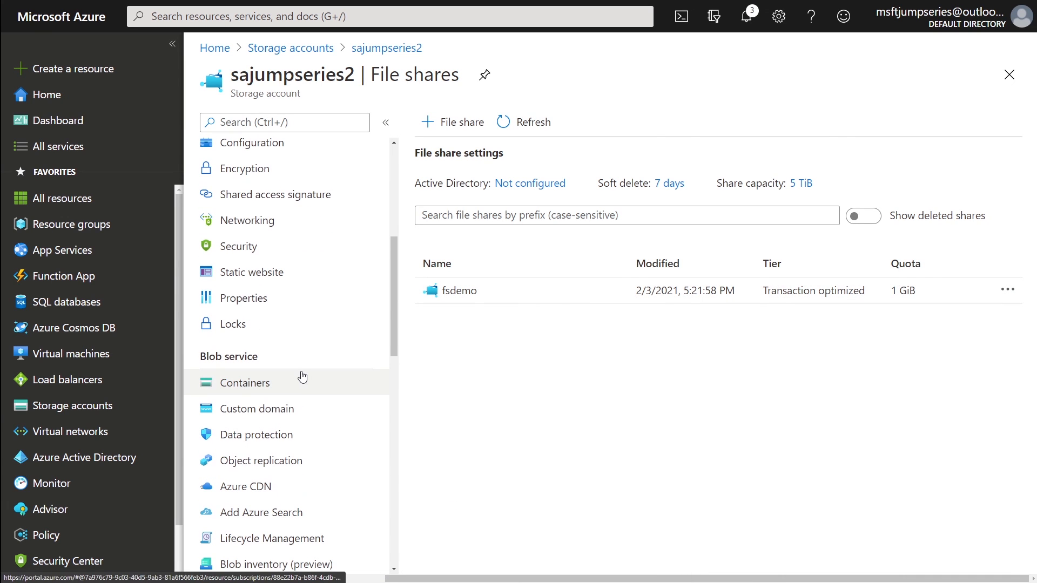
scroll(302, 376, "up", 1)
left_click(251, 287)
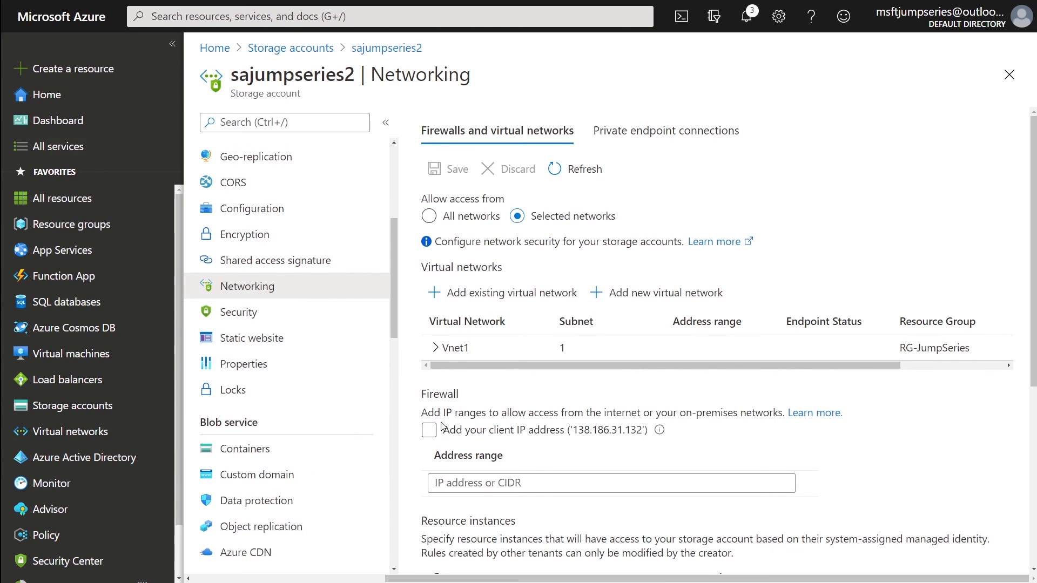
left_click(430, 430)
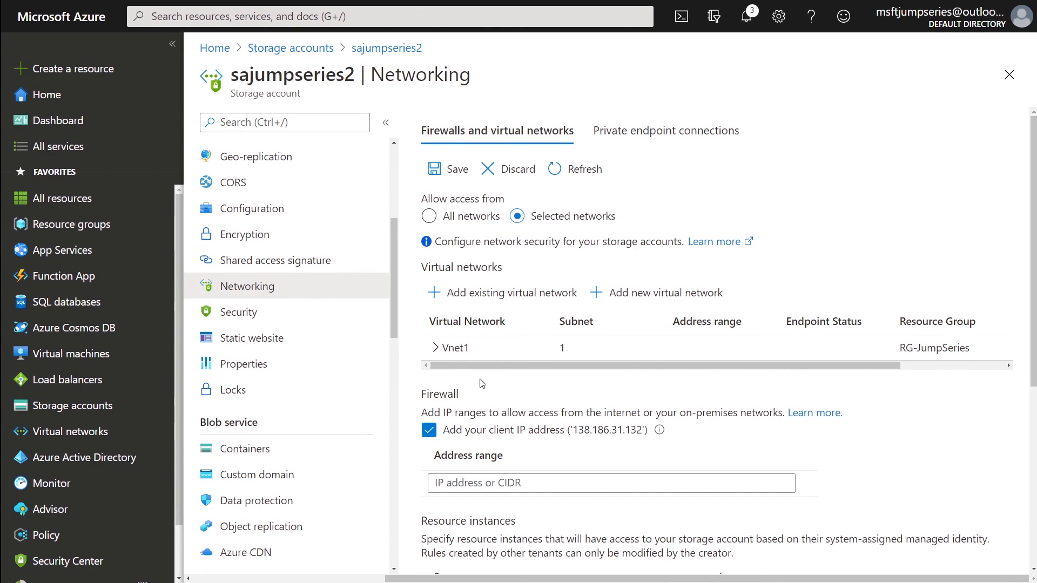
left_click(448, 169)
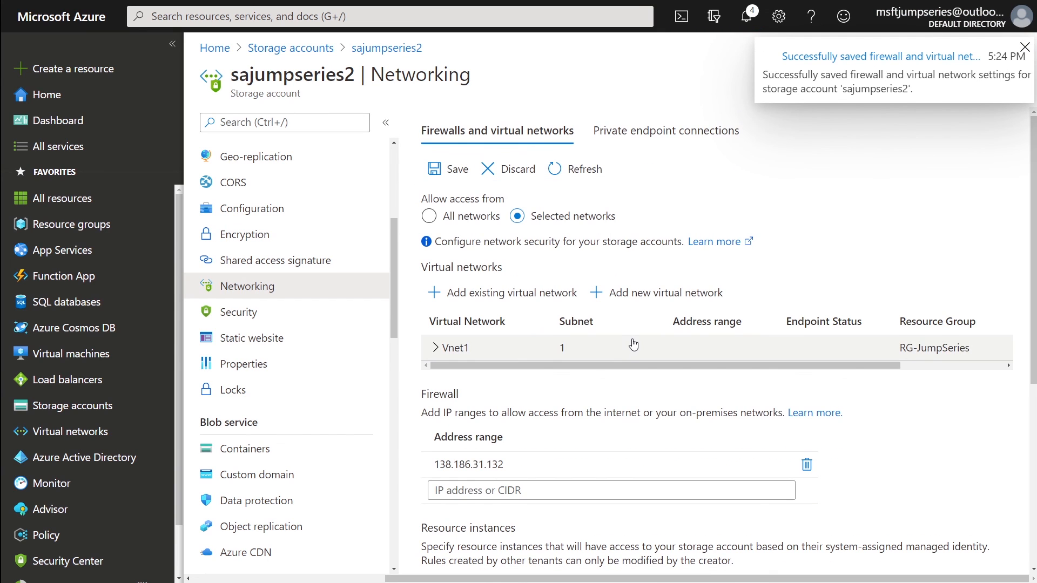
left_click(435, 169)
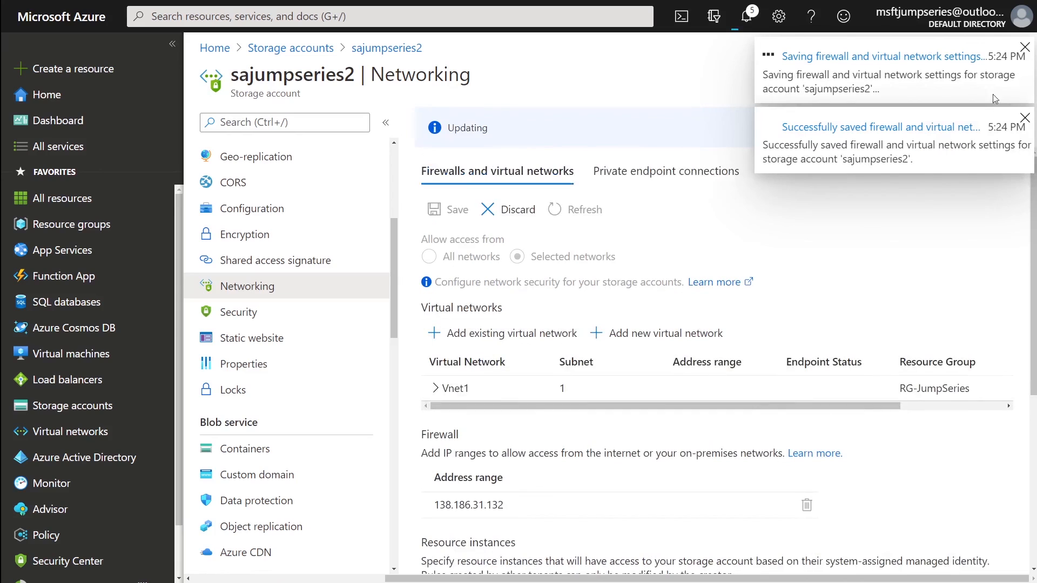
left_click(1028, 124)
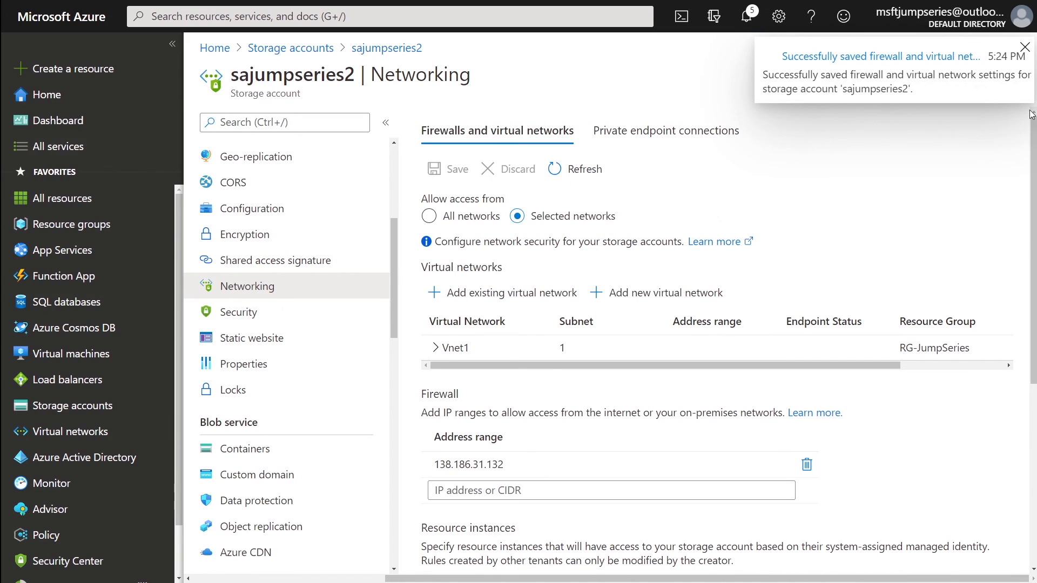
left_click(1025, 48)
scroll(308, 232, "up", 5)
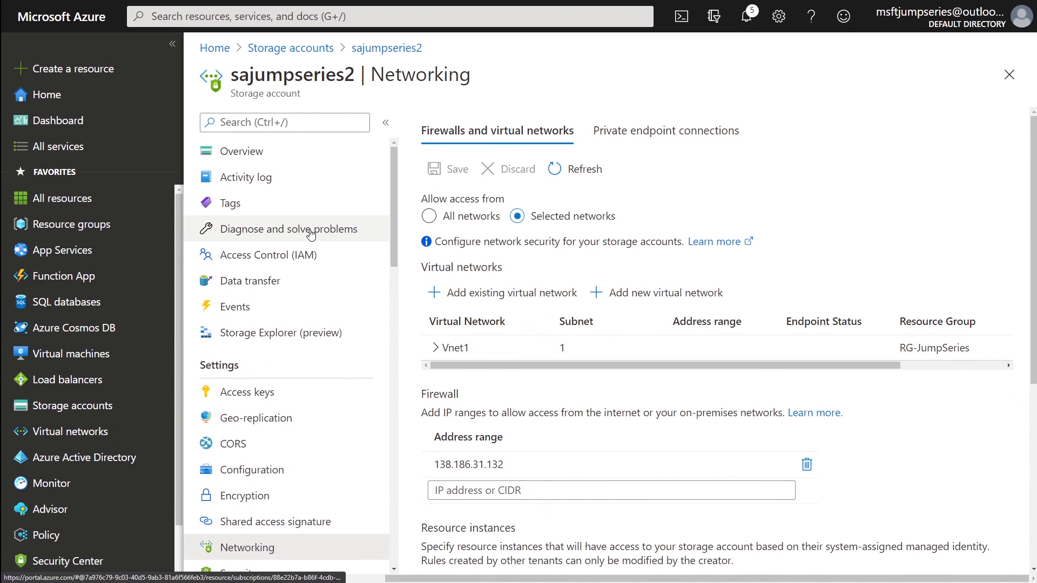
- Open the fsdemo share from File shares to confirm the 50 B awd.txt is listed
scroll(325, 324, "down", 10)
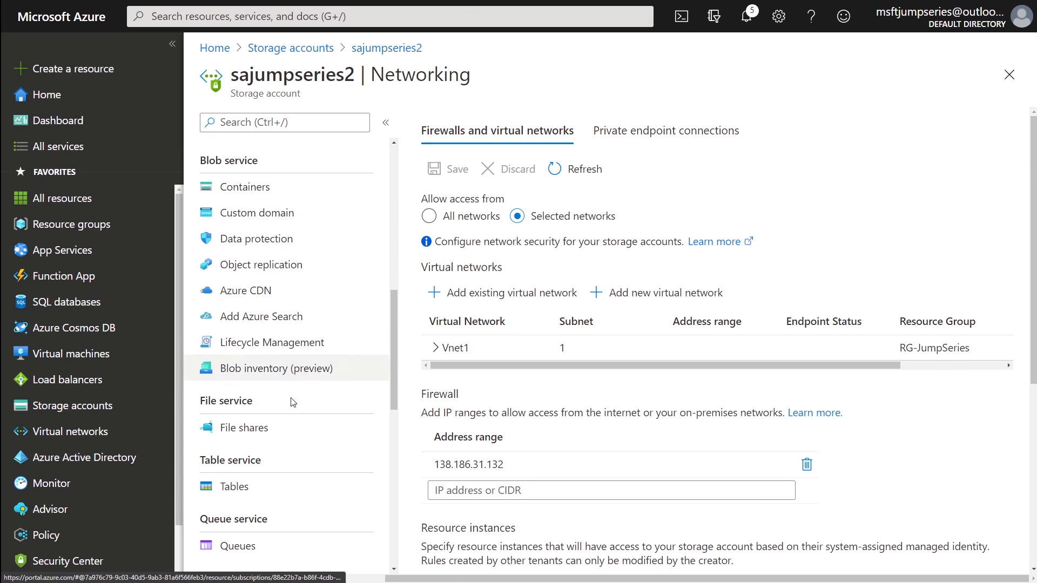
left_click(283, 436)
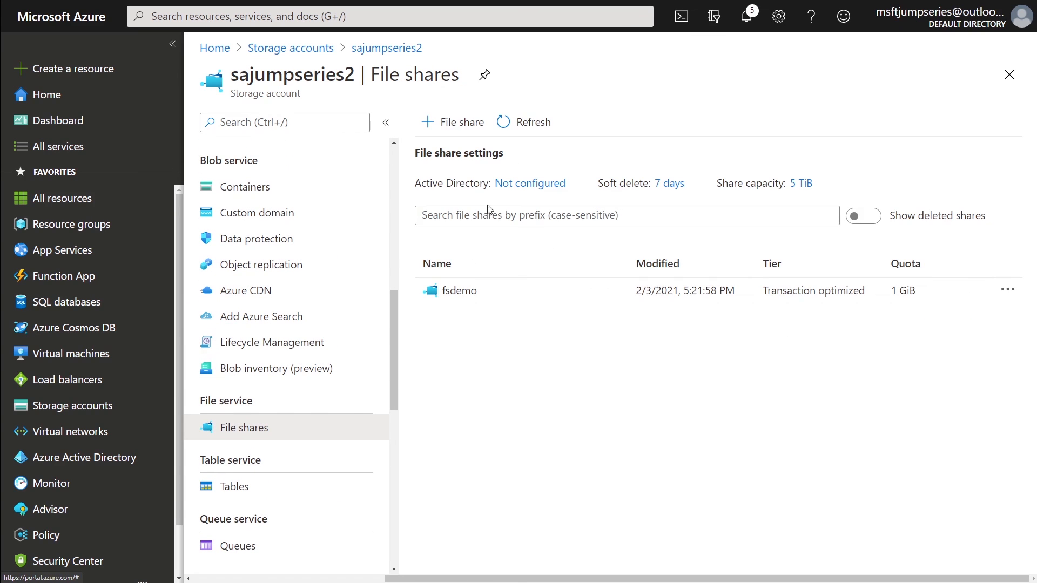
left_click(456, 291)
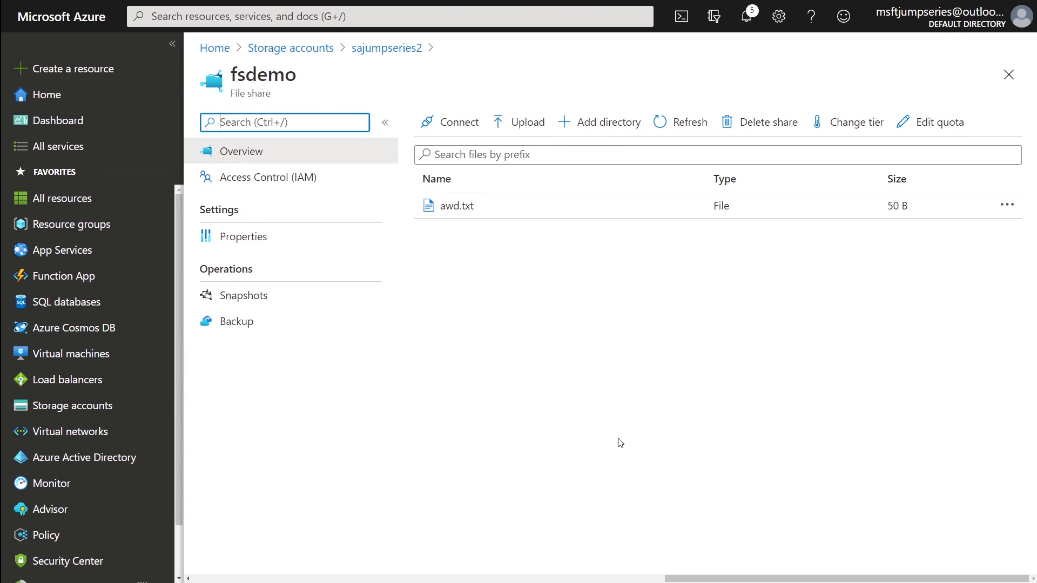